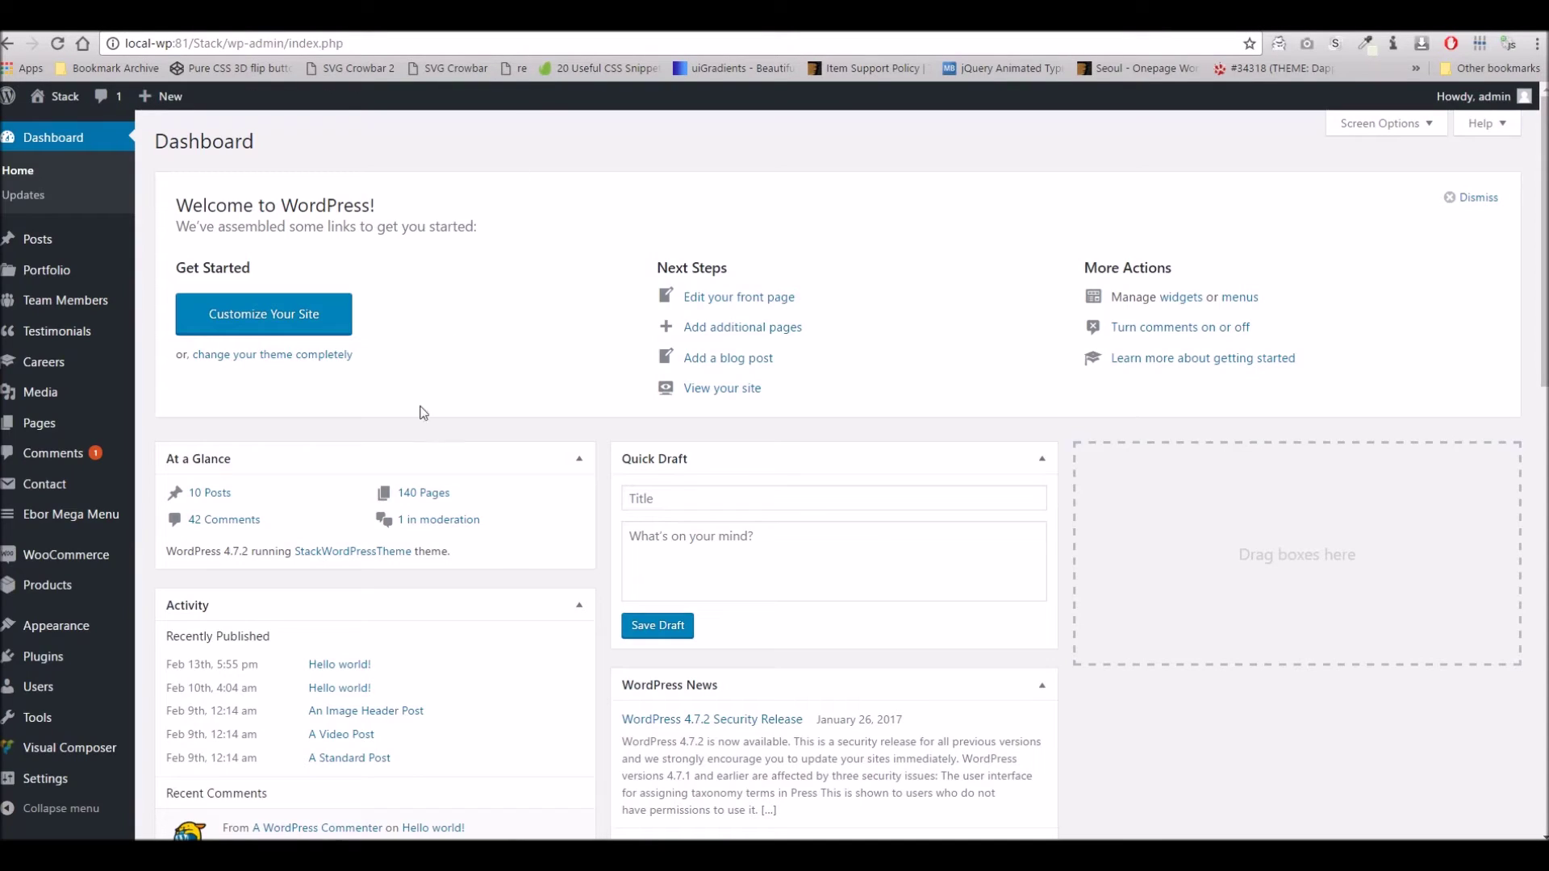
Open the theme Customizer from the dashboard and look over its list of settings sections
mouse_move(80, 625)
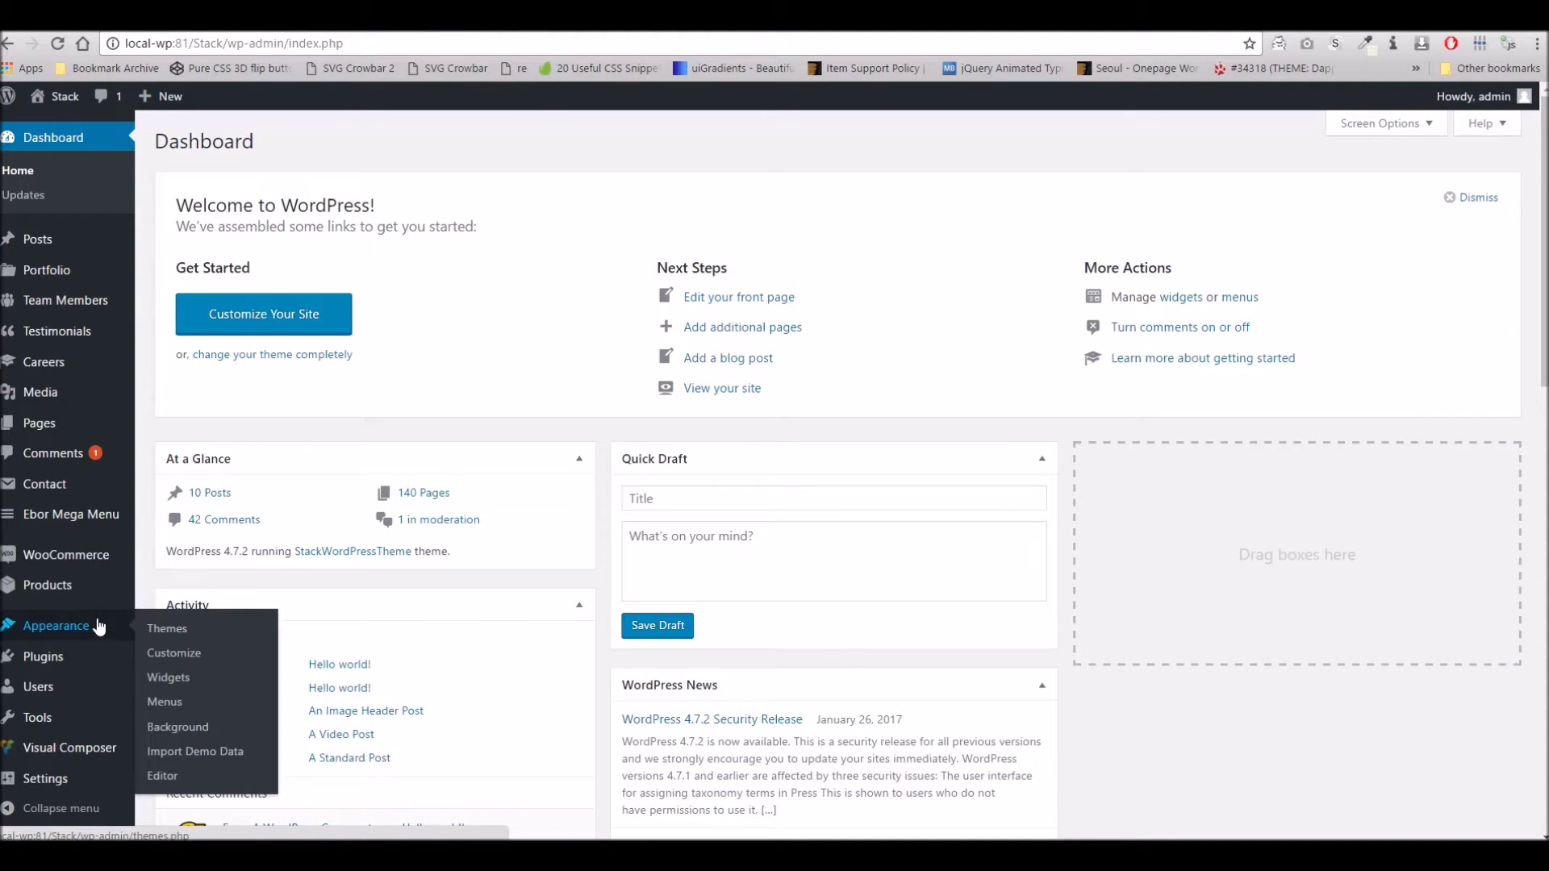
click(149, 654)
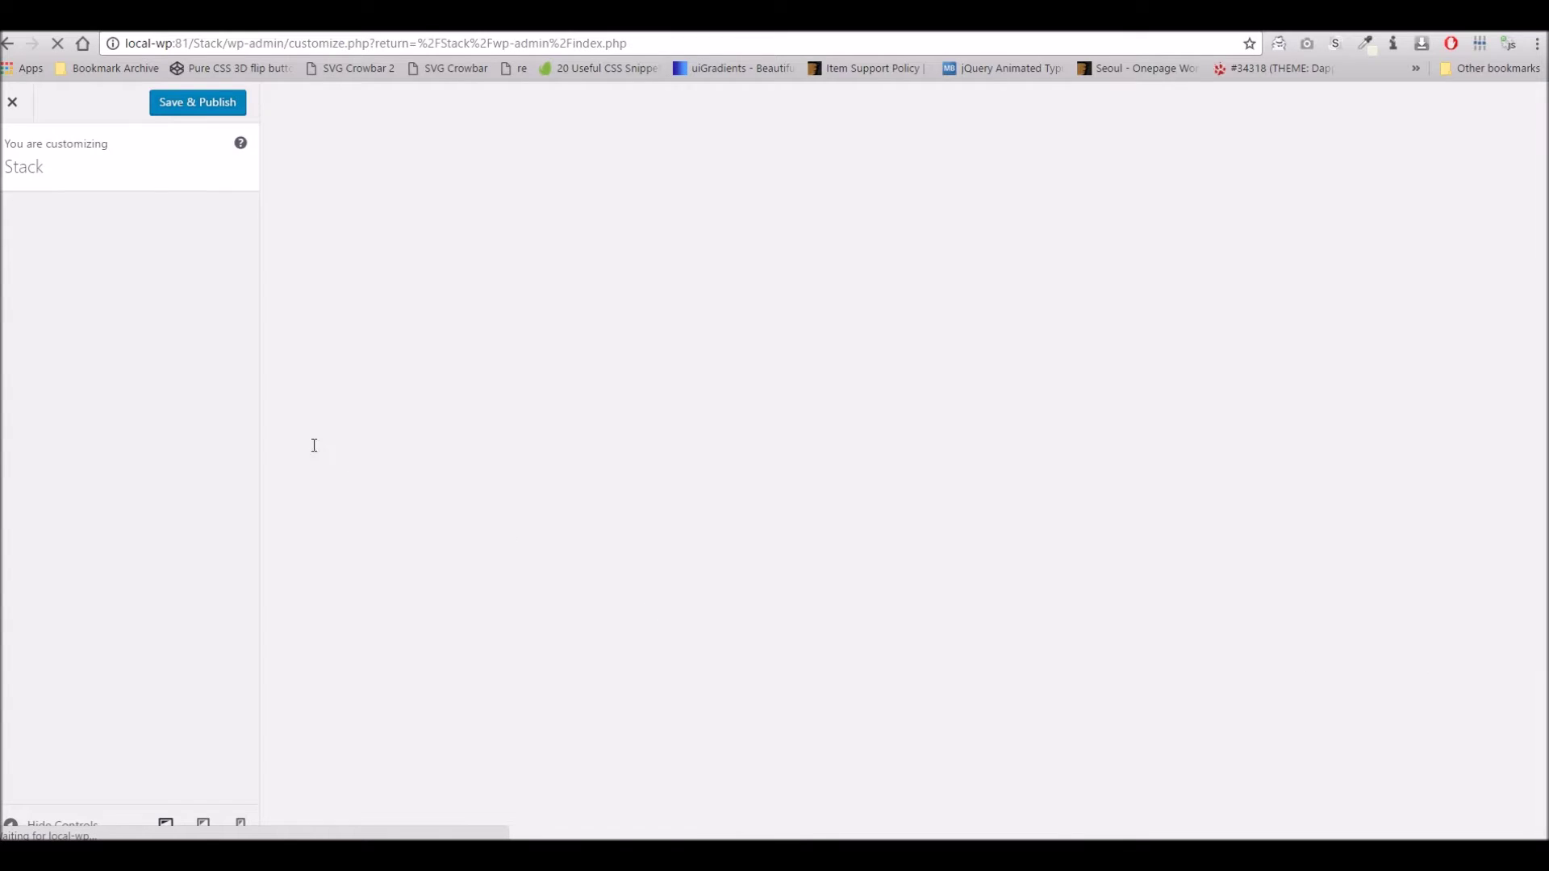
scroll(166, 422, down, 2)
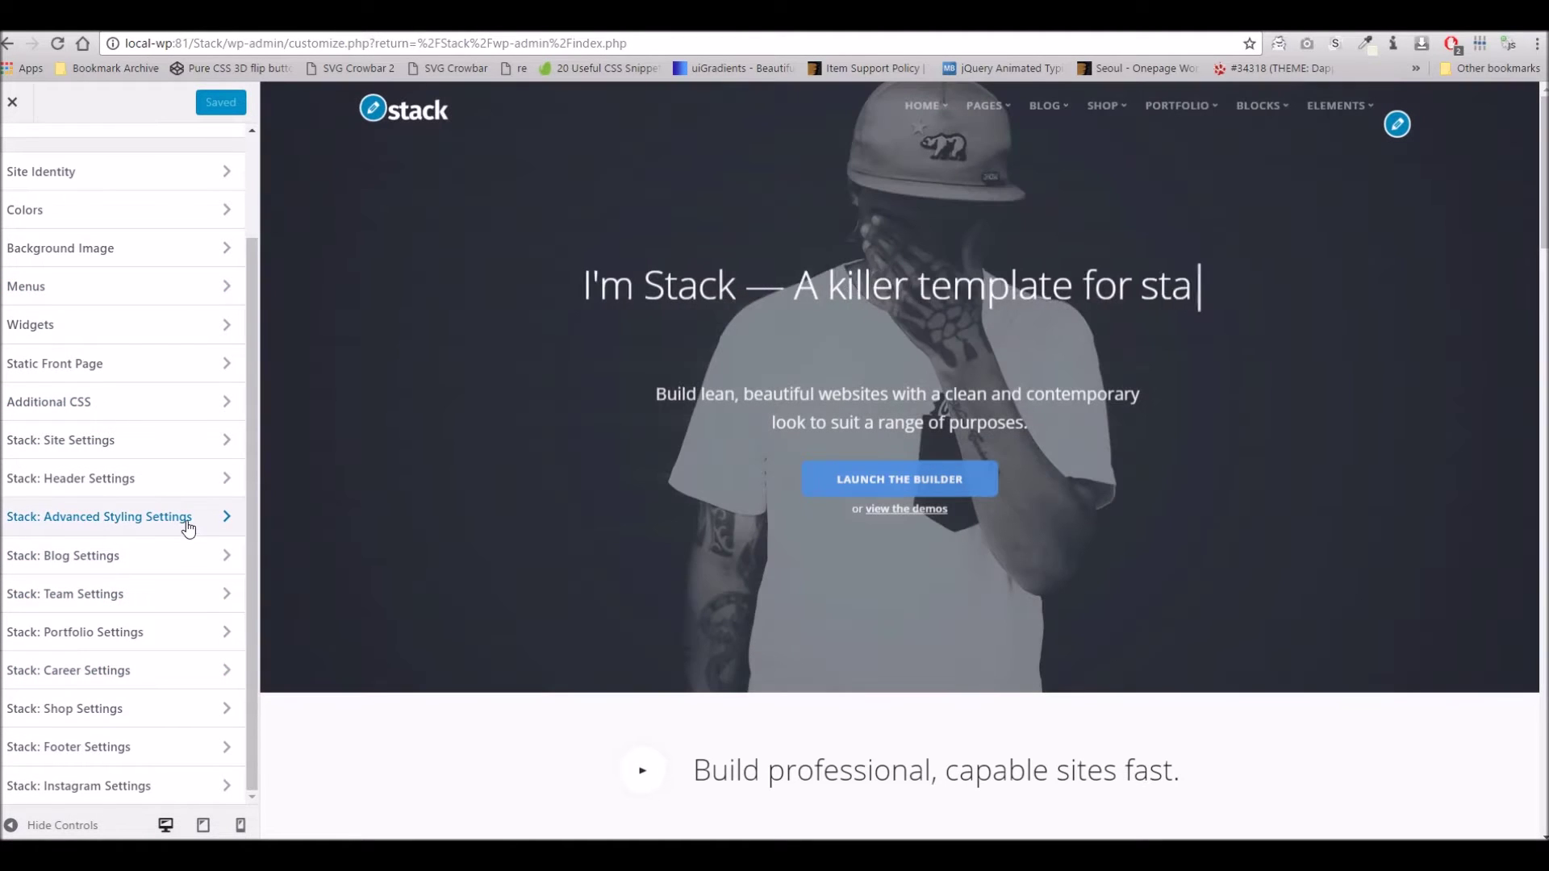
scroll(176, 484, up, 2)
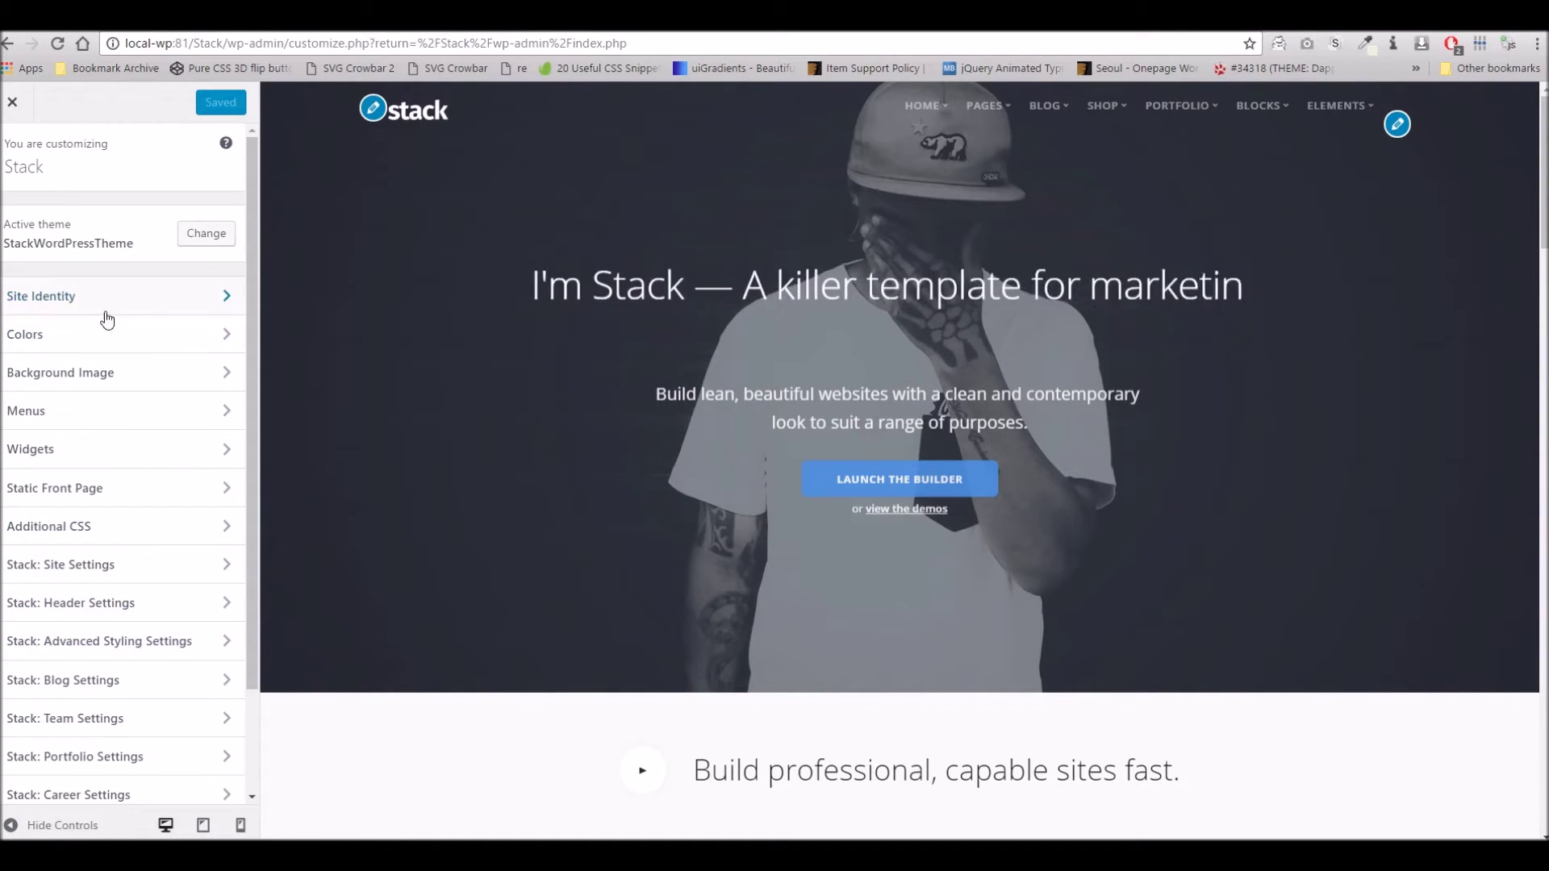
Review the Site Identity fields and the Colors options, comparing the theme colours with the homepage preview
click(44, 297)
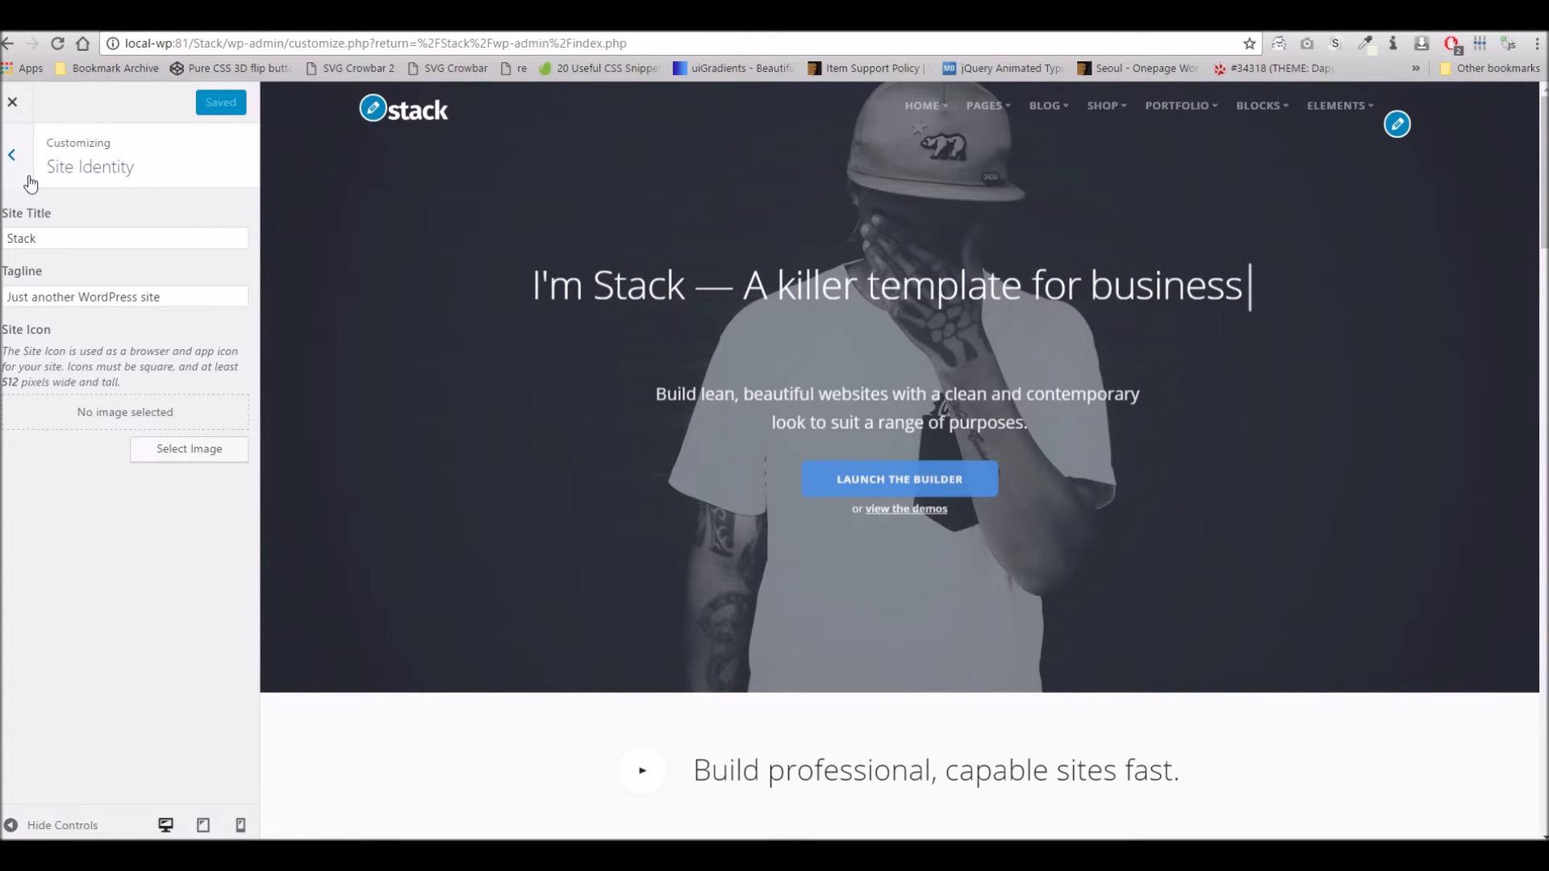
click(12, 155)
click(48, 328)
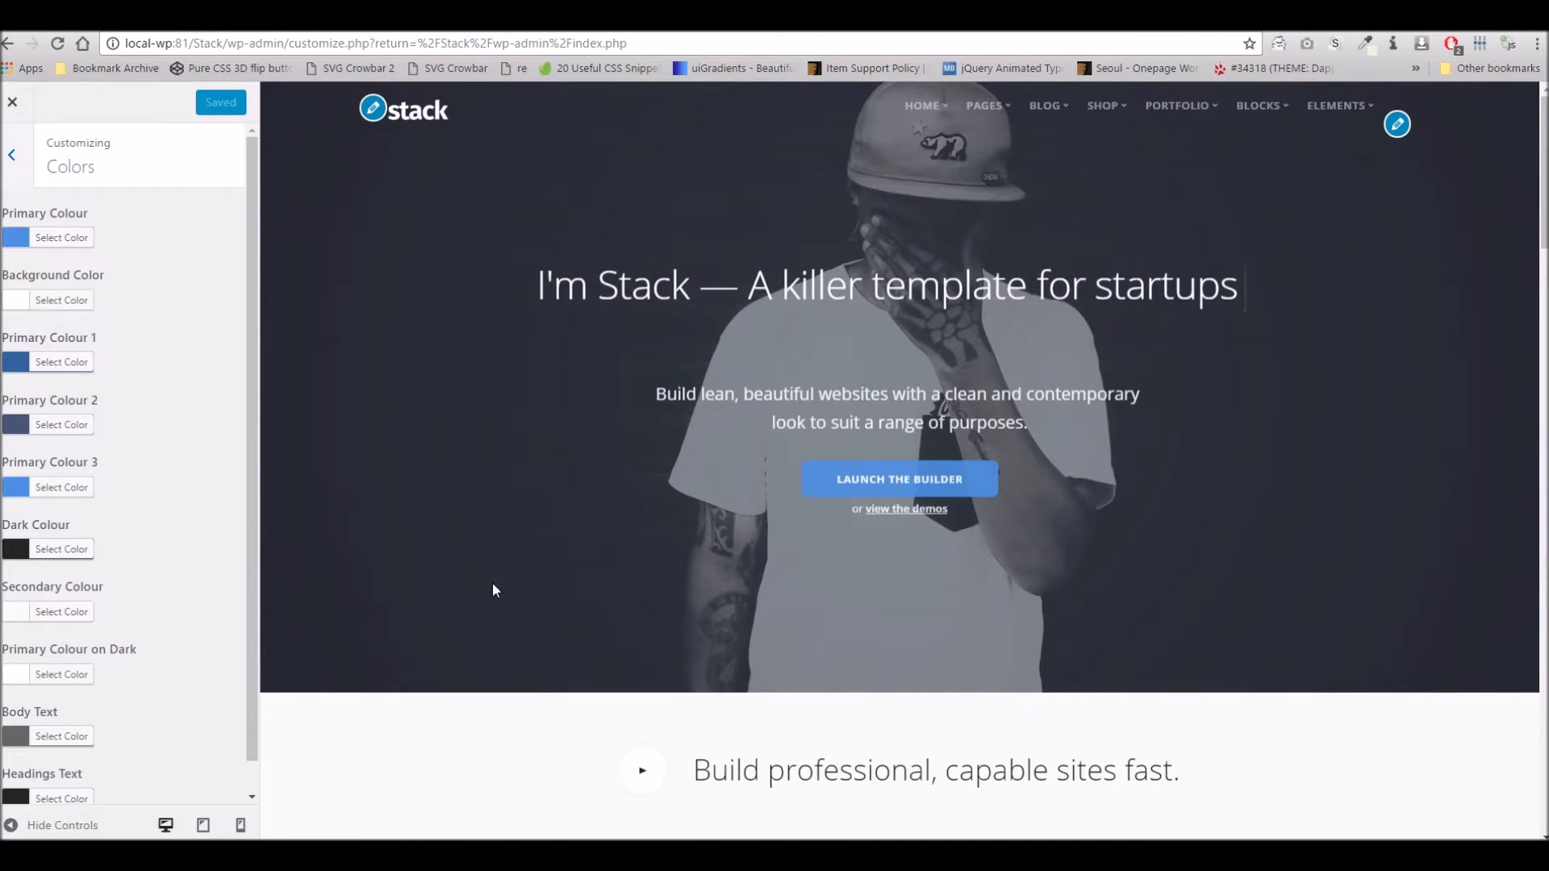
scroll(121, 480, down, 1)
scroll(183, 579, up, 1)
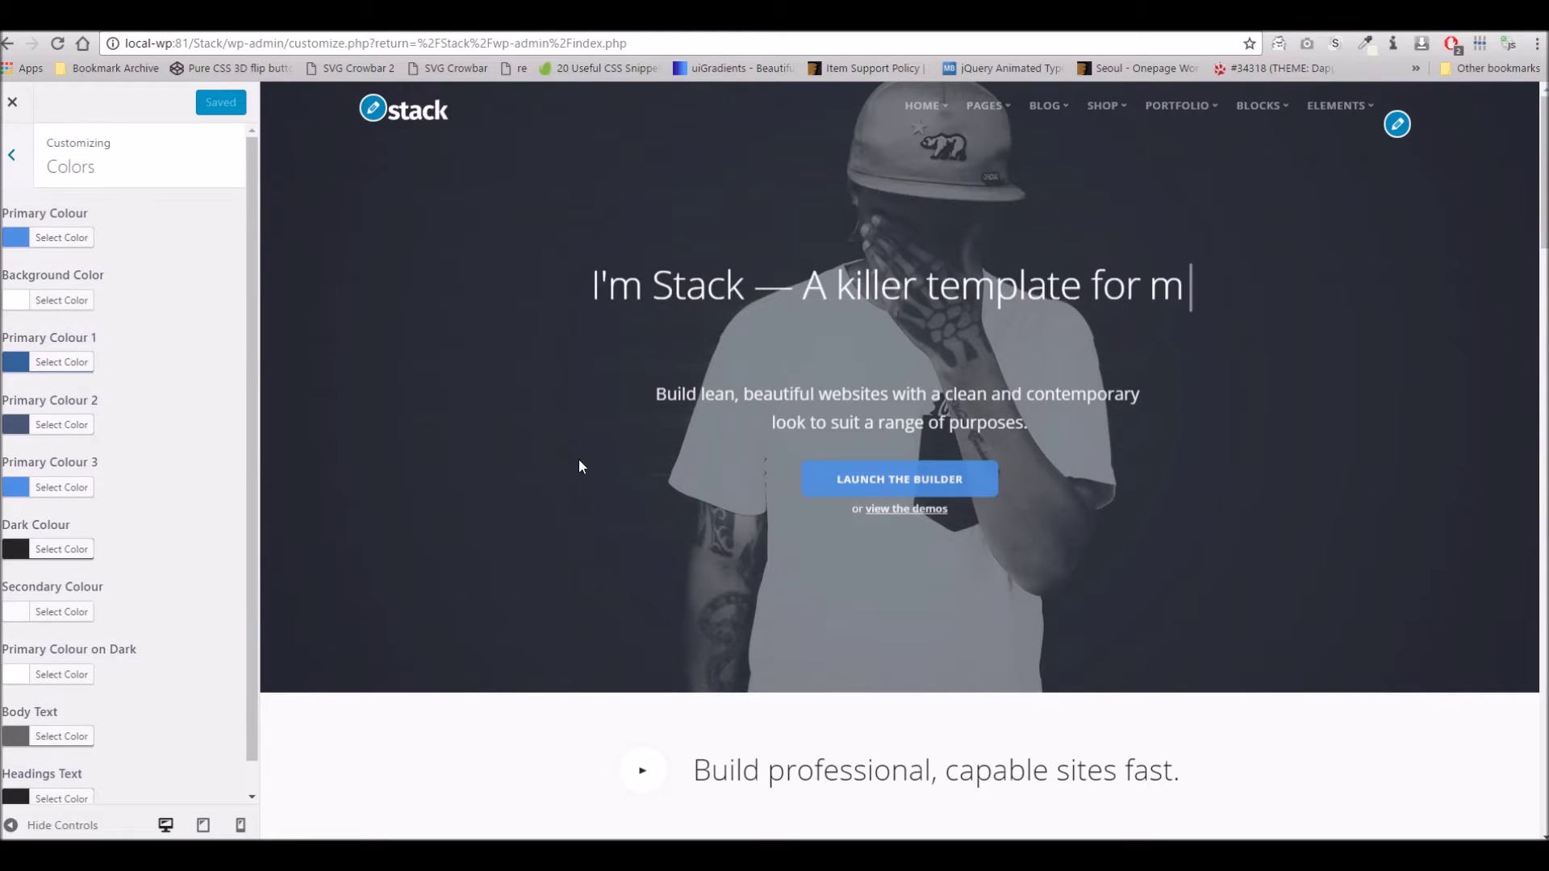
scroll(707, 532, down, 5)
scroll(708, 532, down, 8)
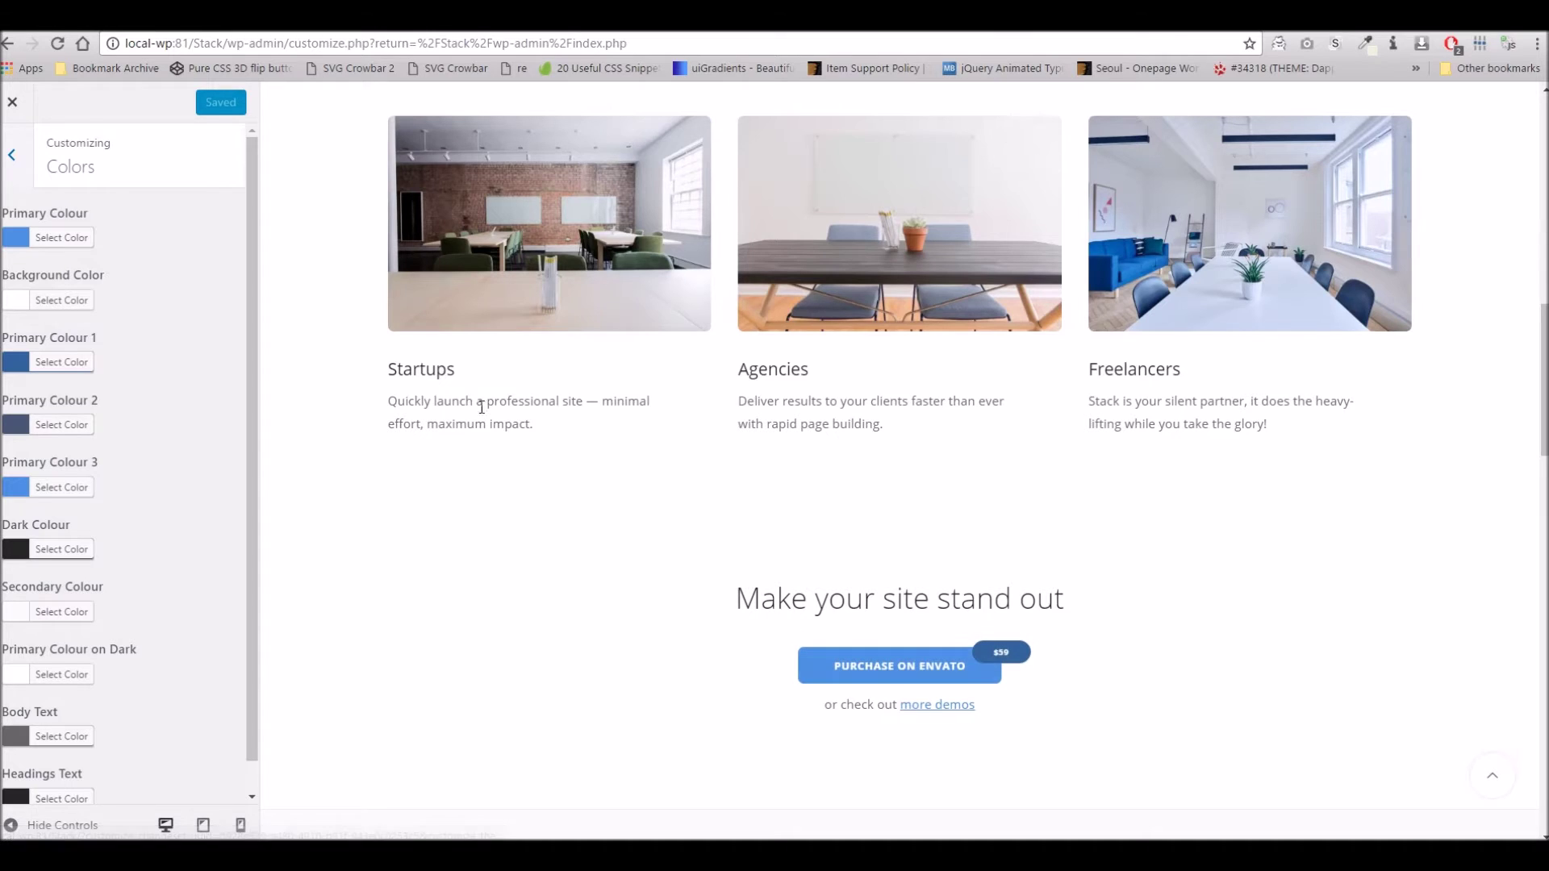
scroll(622, 516, up, 10)
scroll(574, 387, up, 1)
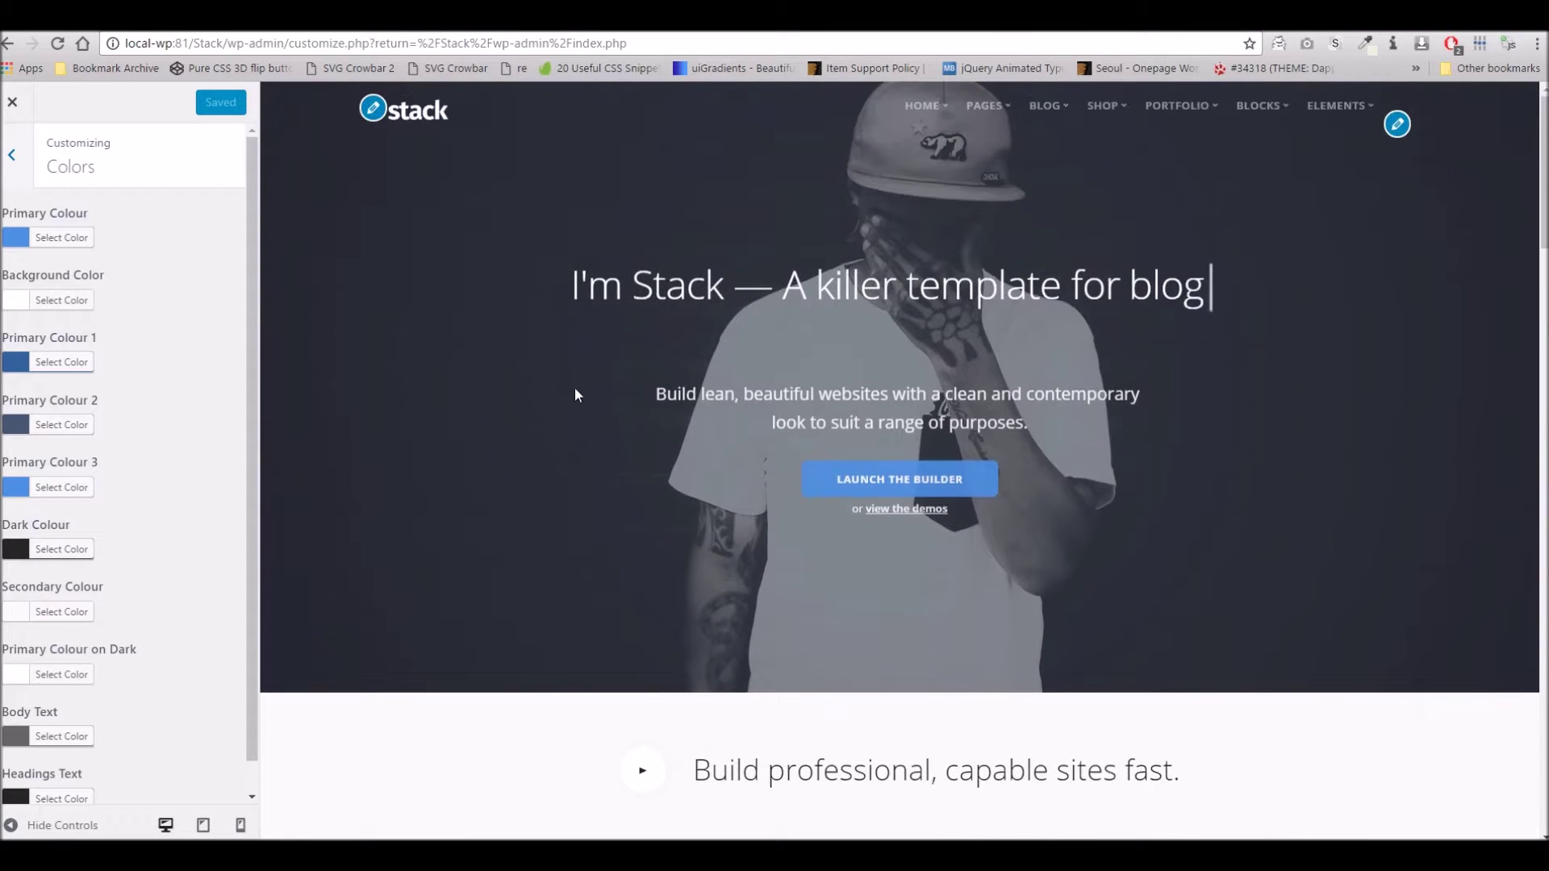
click(18, 162)
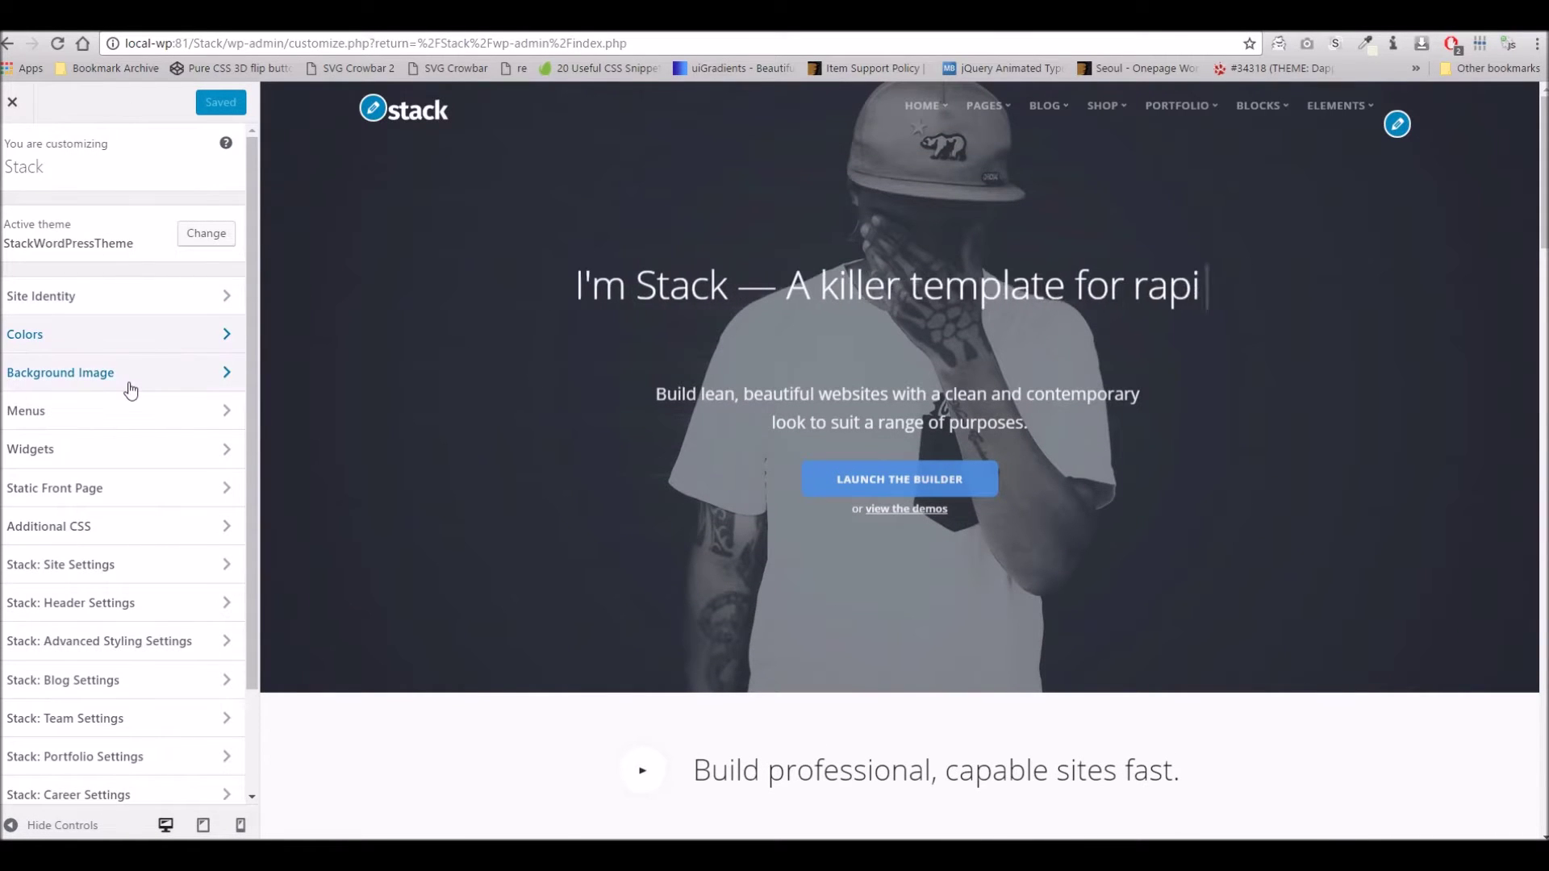
Check the Background Image and Menus sections of the Customizer, returning to the main section list
click(128, 390)
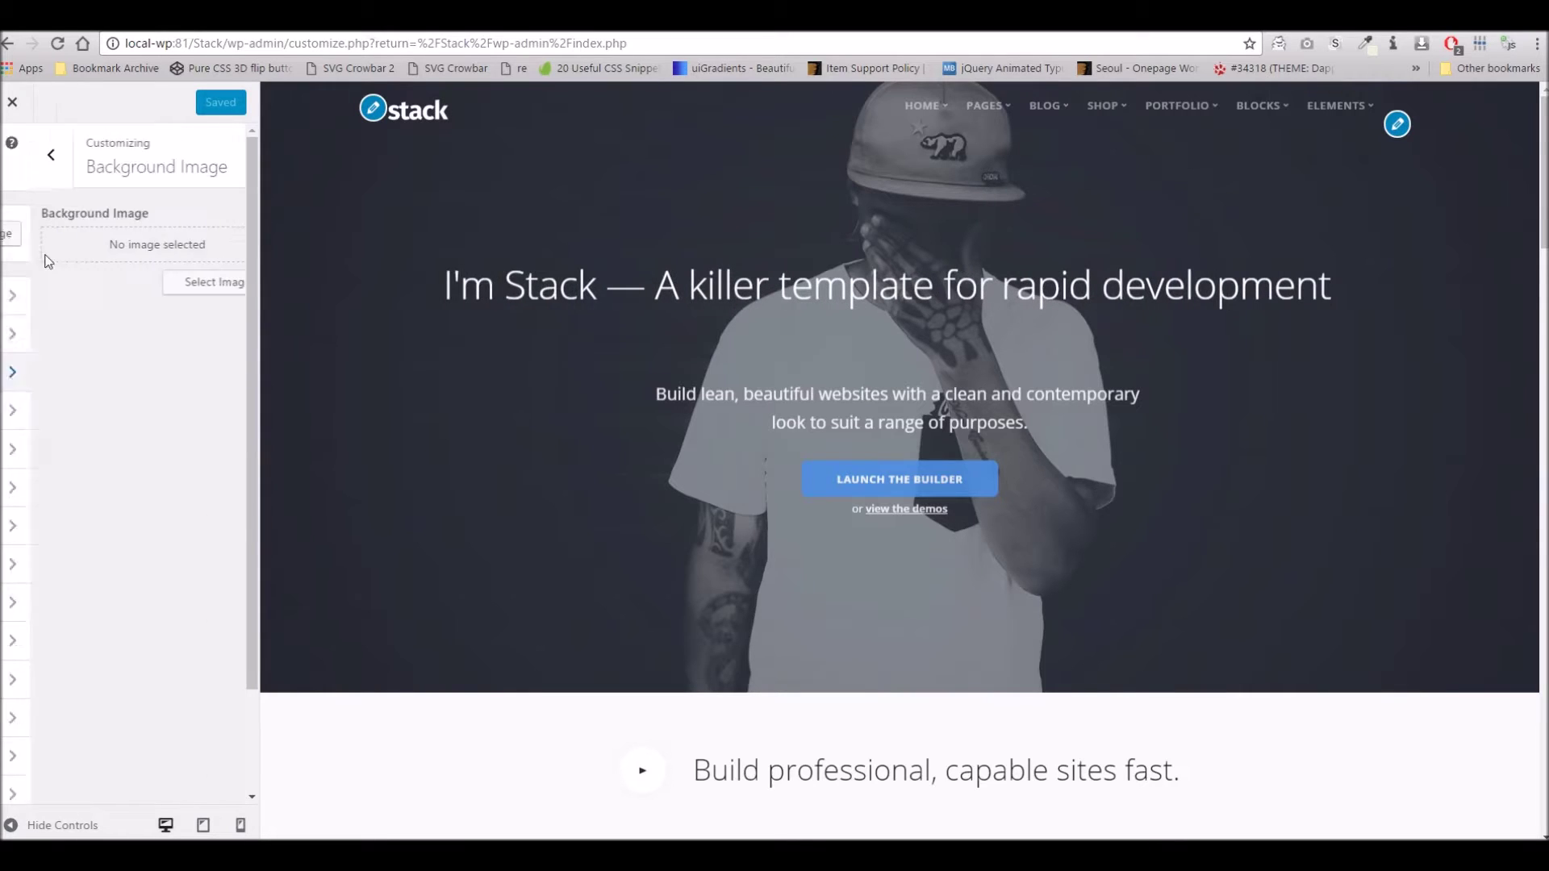
click(17, 159)
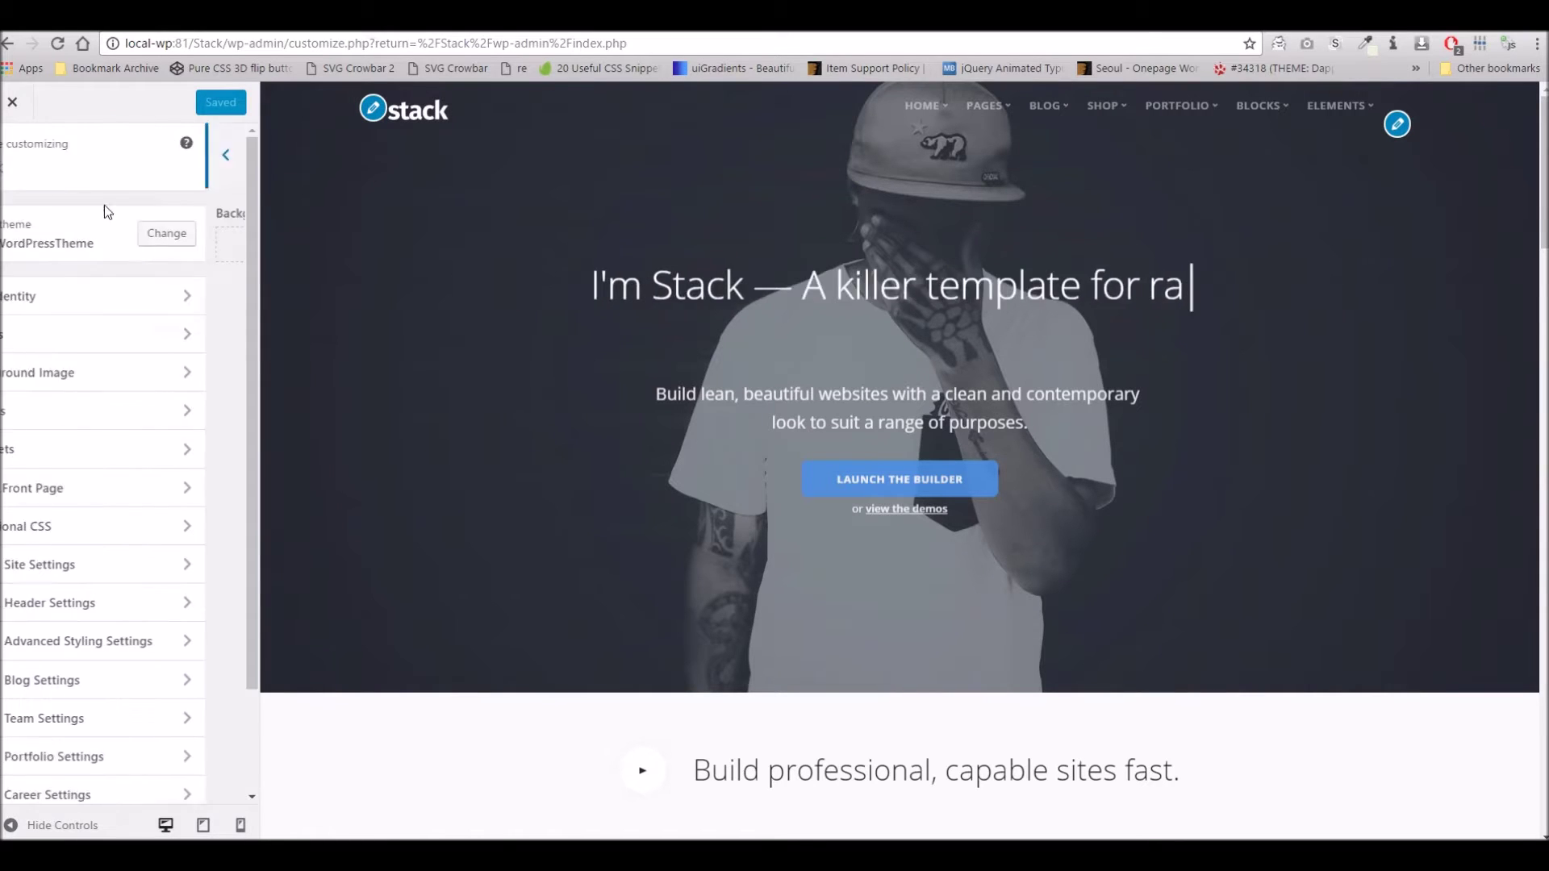
click(96, 412)
click(13, 155)
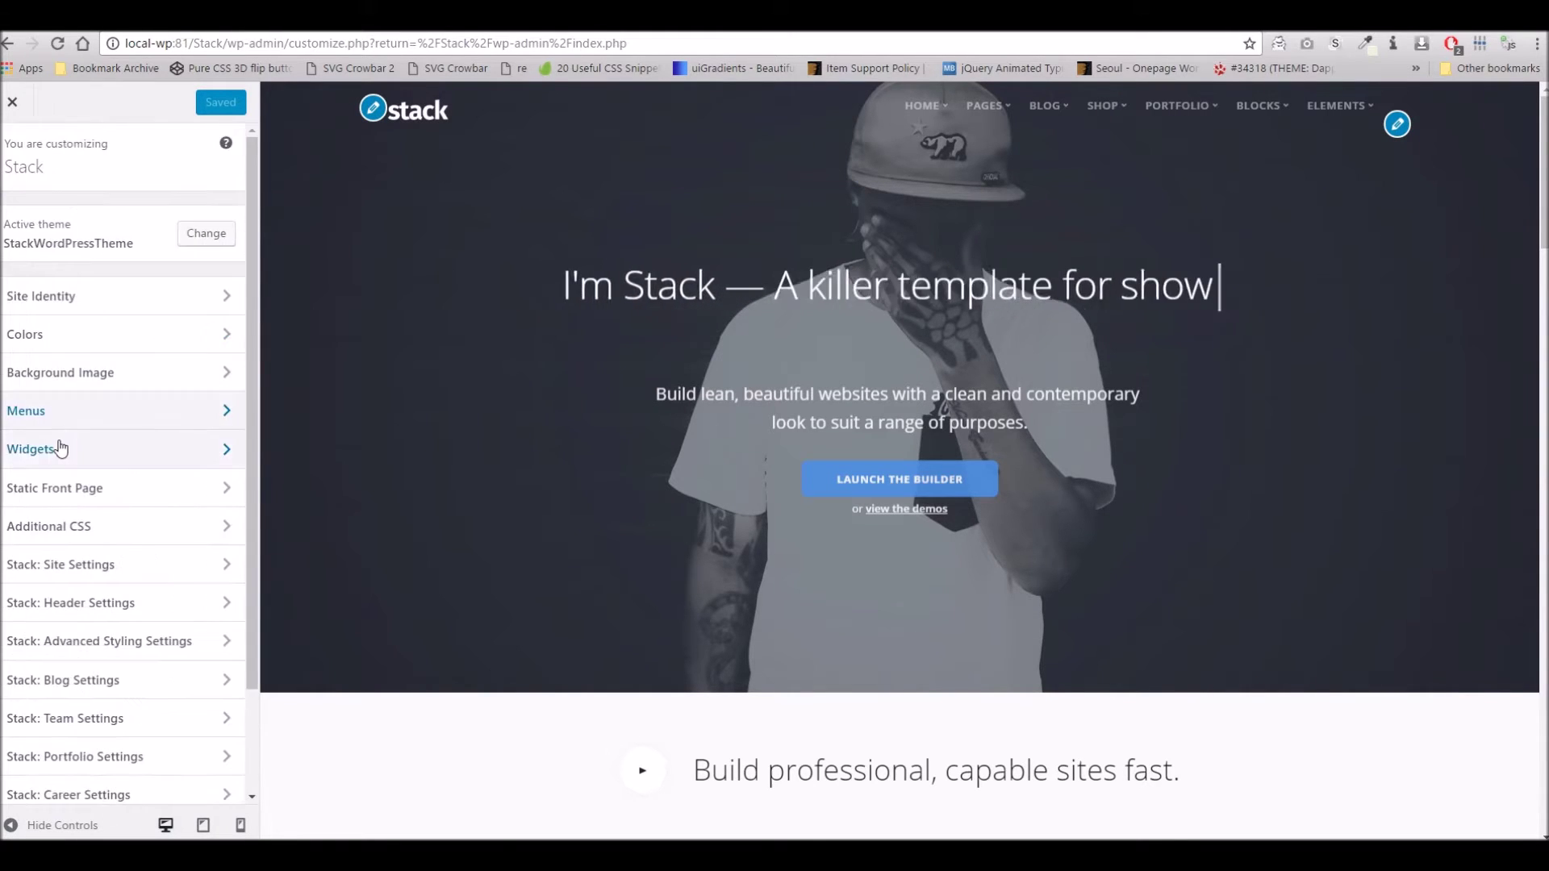
Check the Widgets section and the Additional CSS editor, returning to the main section list
click(25, 446)
click(24, 166)
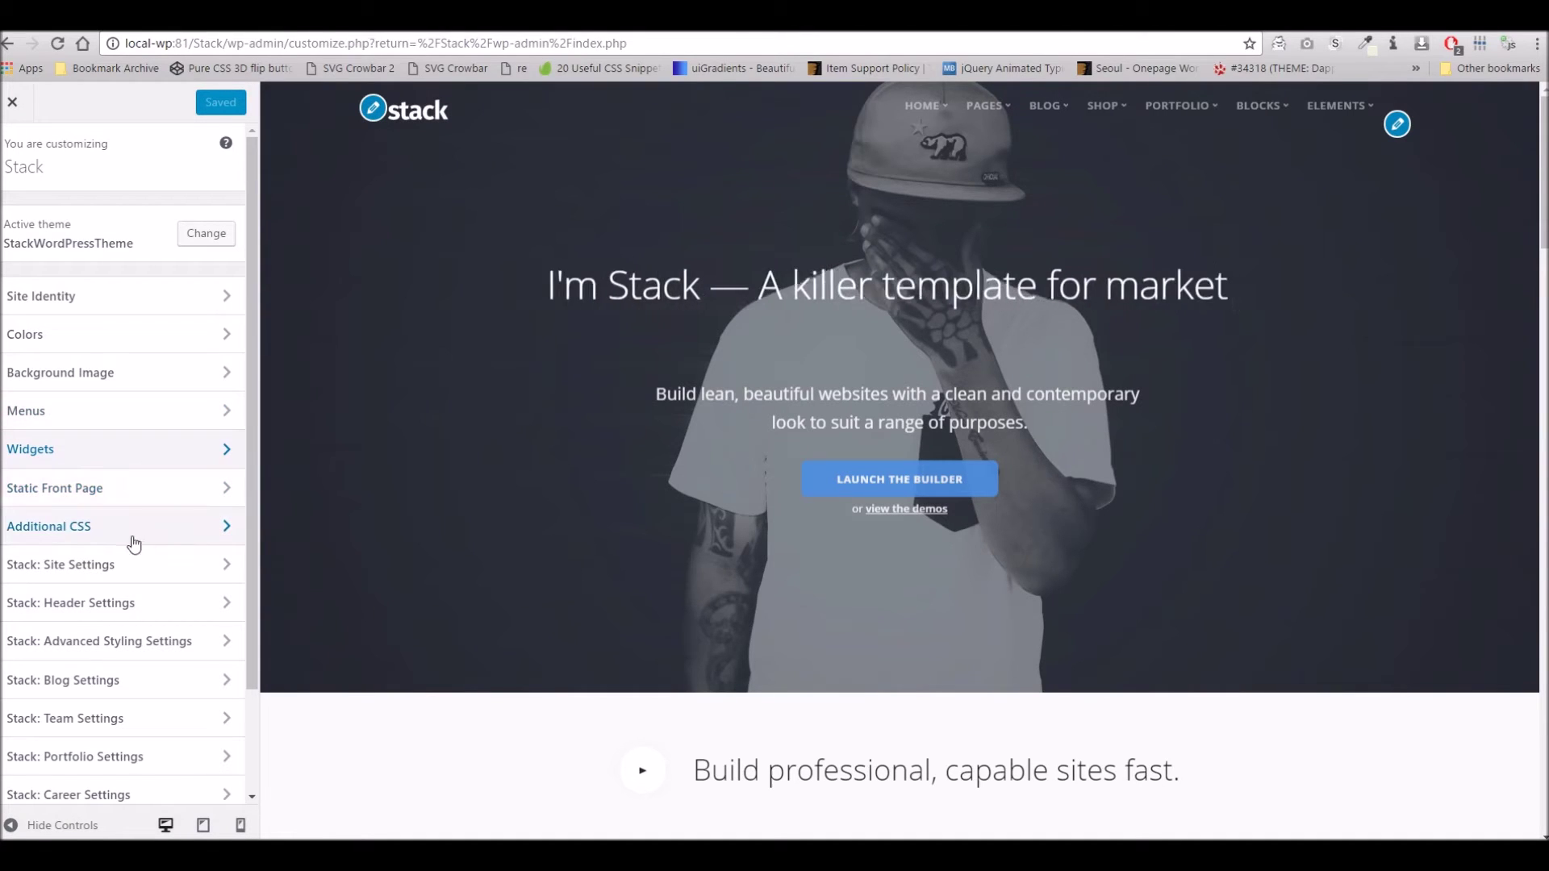
click(45, 526)
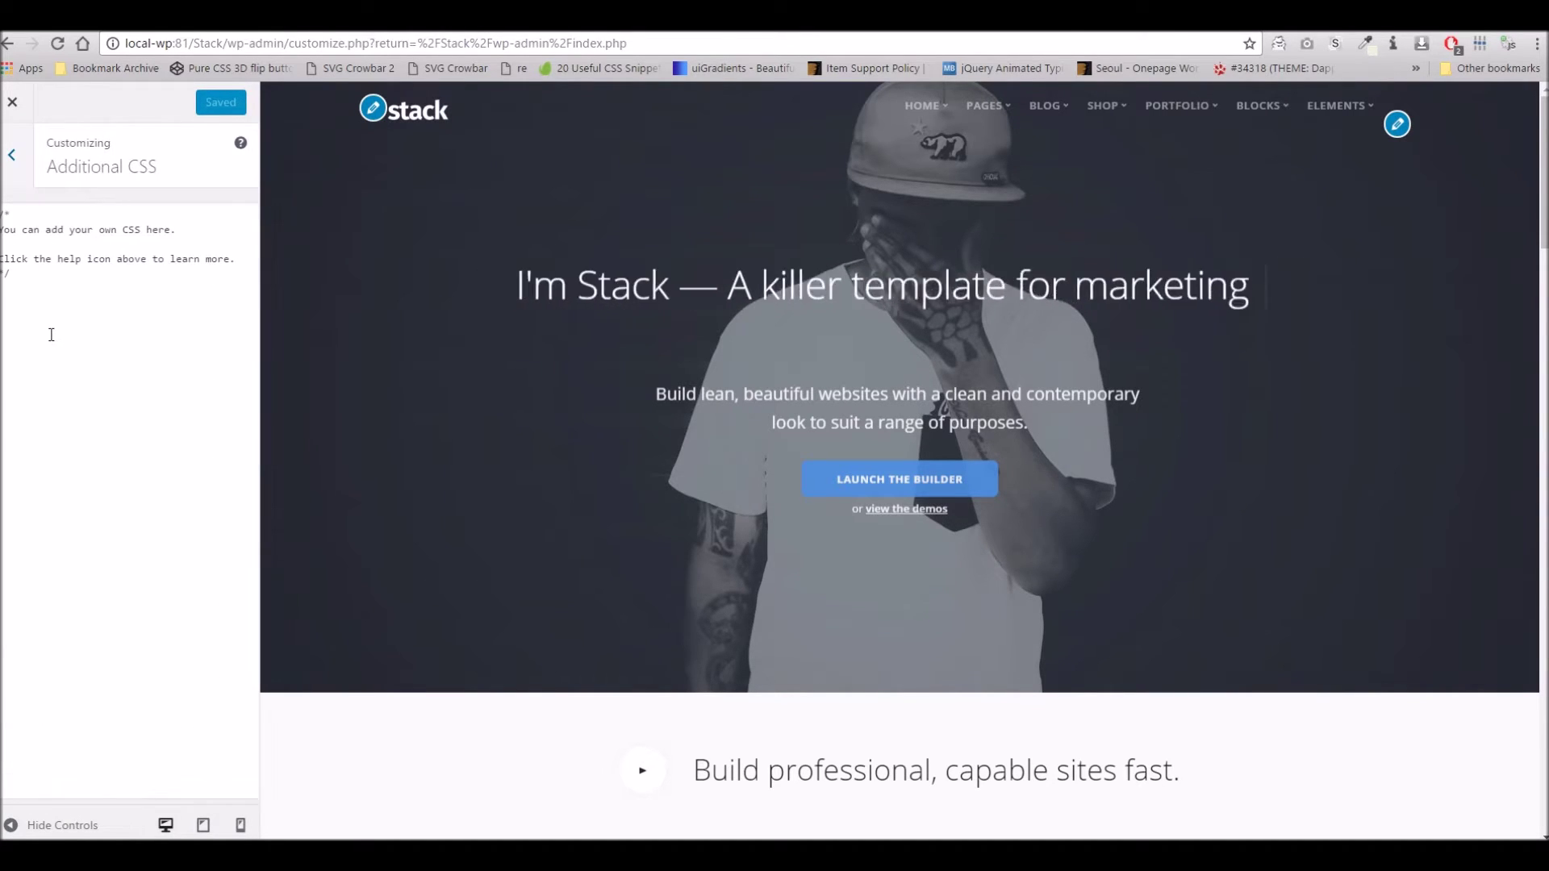
click(9, 157)
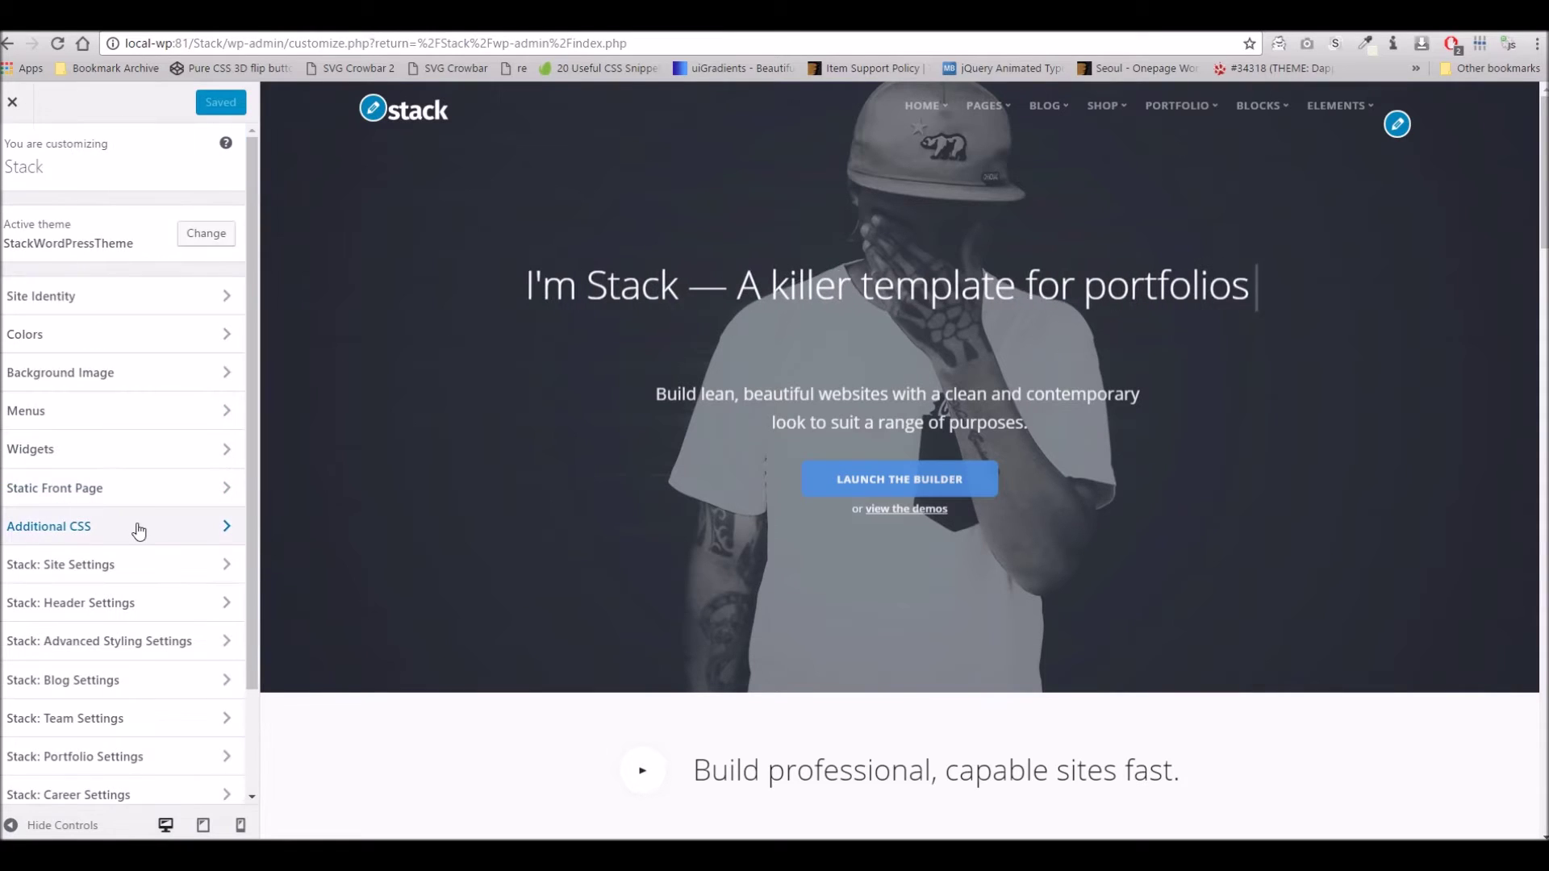
View the breadcrumbs option in the Global Site Settings under Stack: Site Settings, and return to the section list
scroll(143, 516, down, 2)
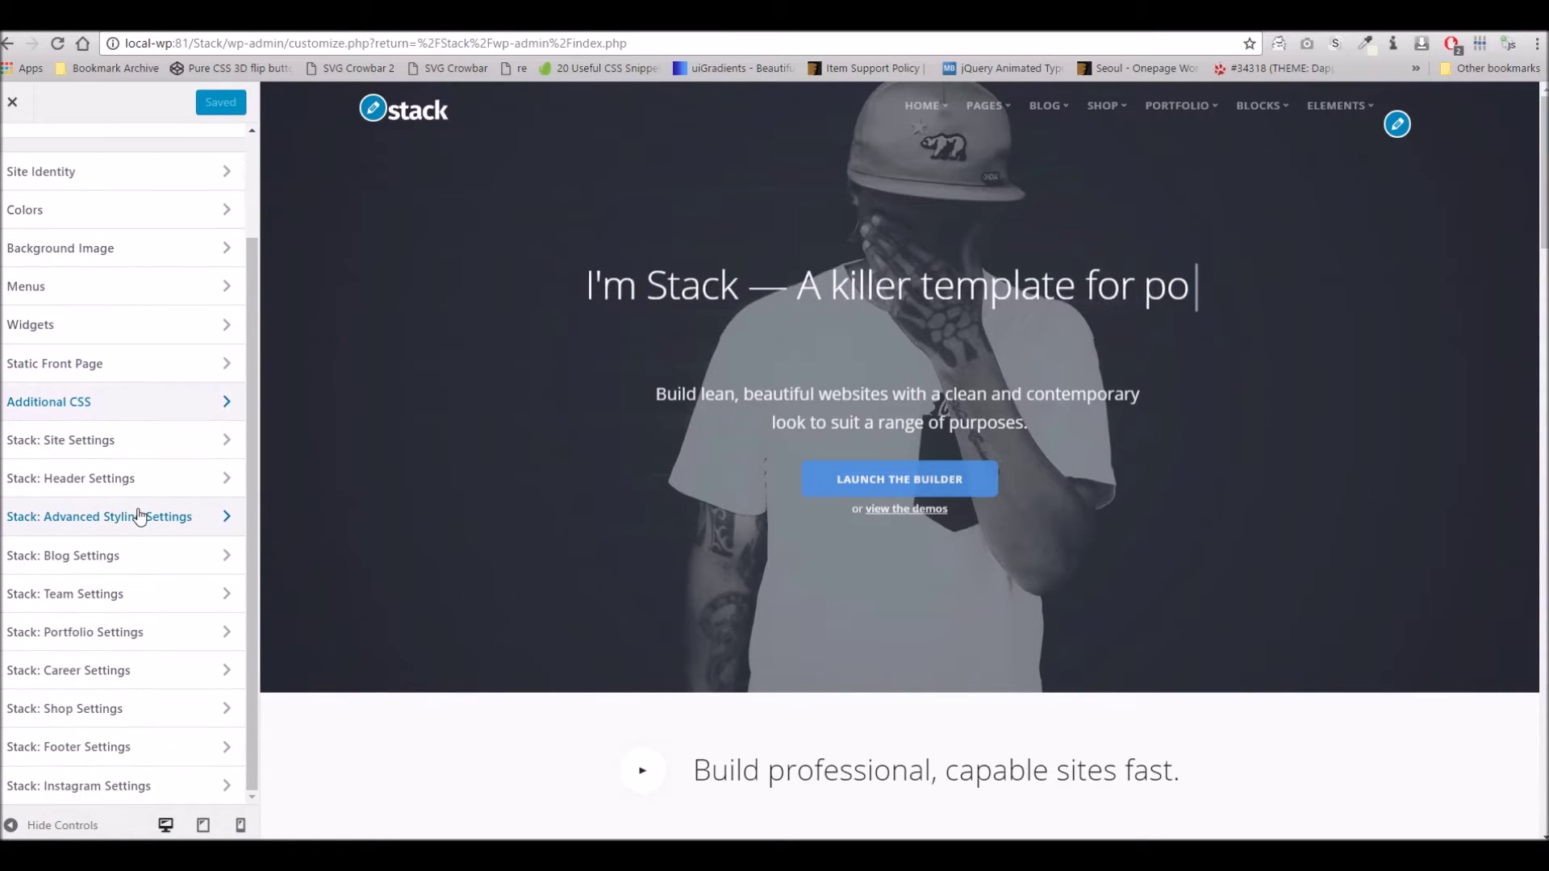
click(115, 443)
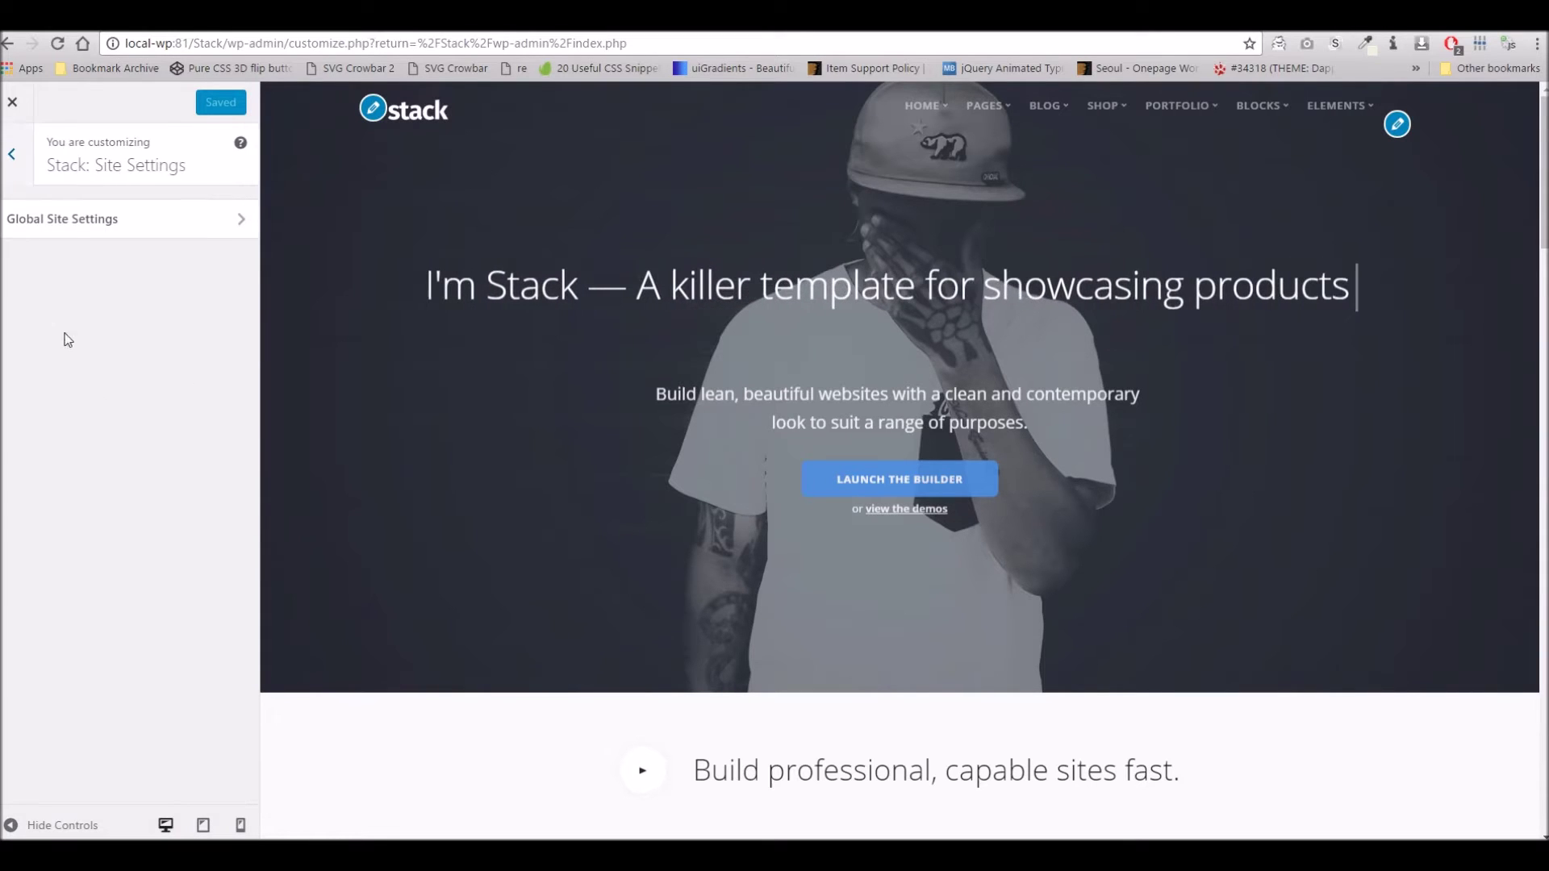
click(69, 230)
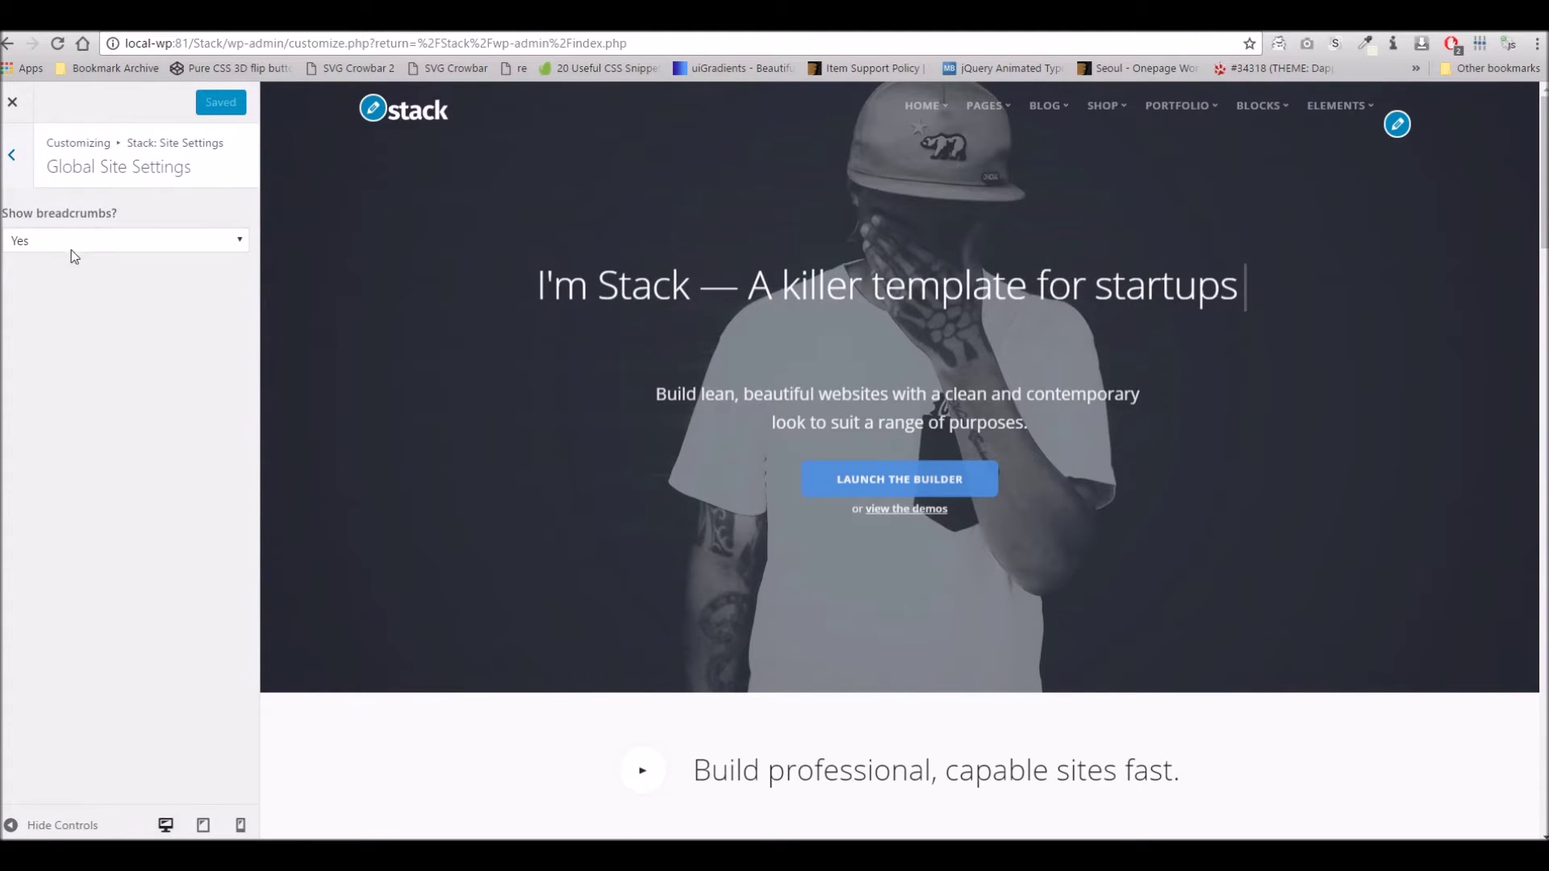
click(12, 180)
click(15, 174)
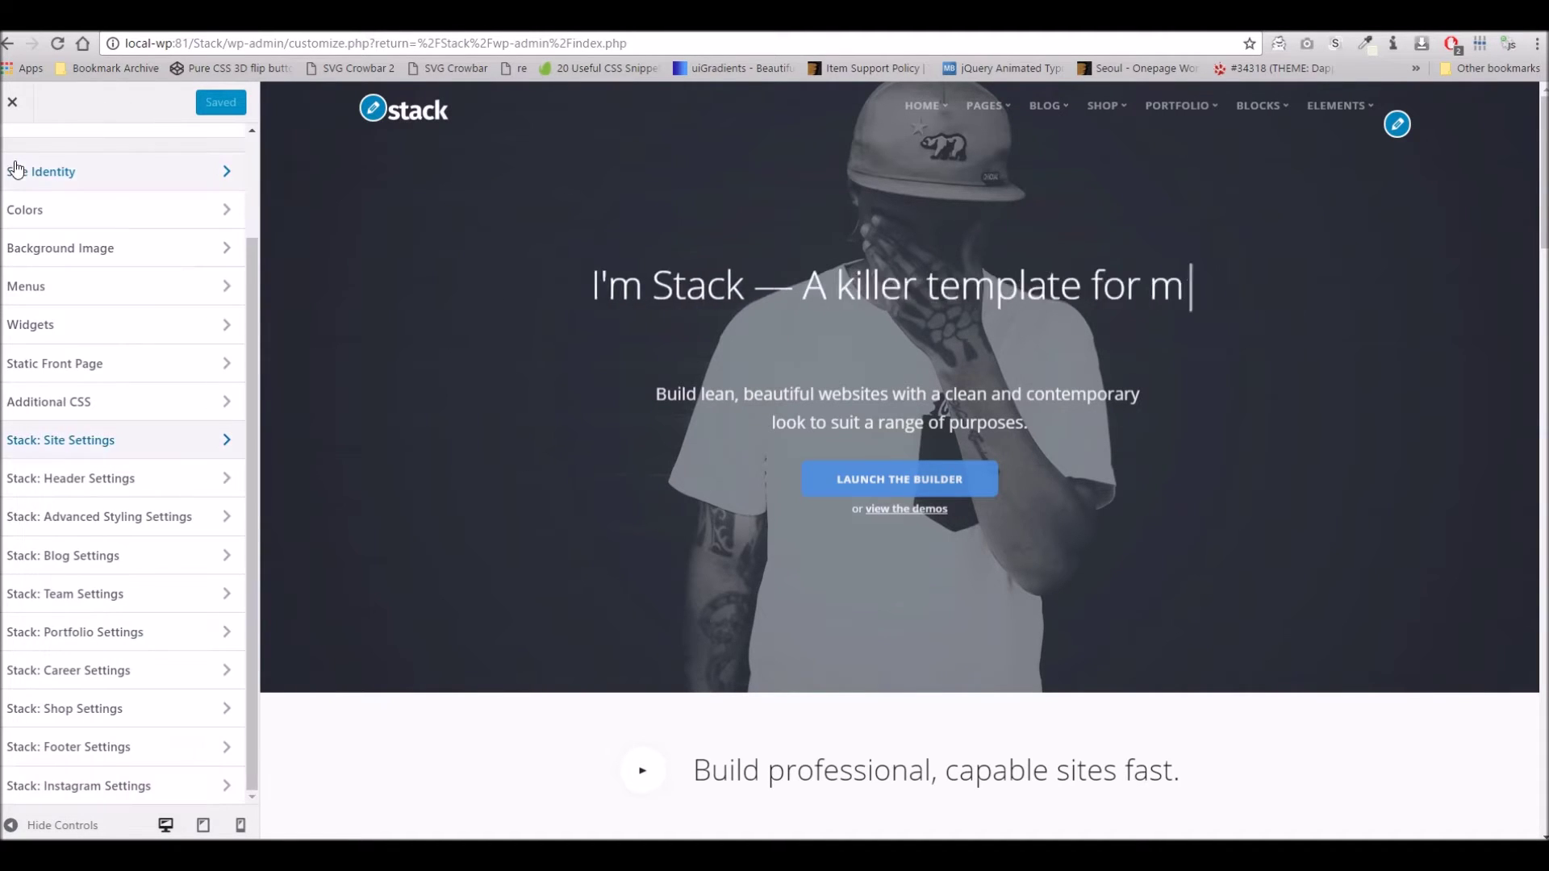
Examine the available Global Header Layout choices in the Layout Settings of Stack: Header Settings without changing the selection
click(101, 479)
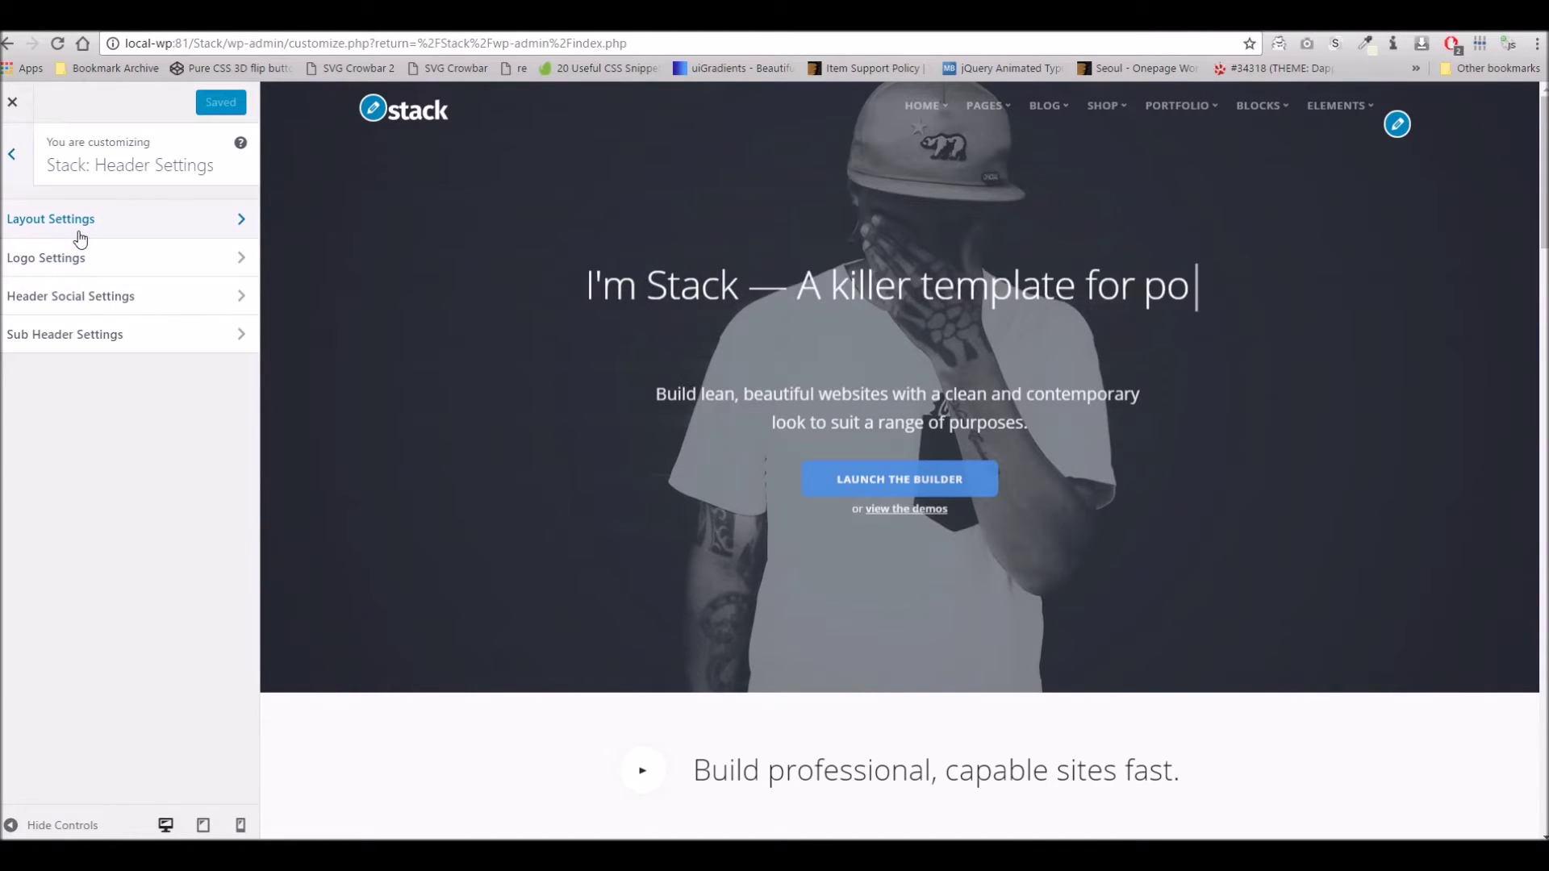
click(81, 234)
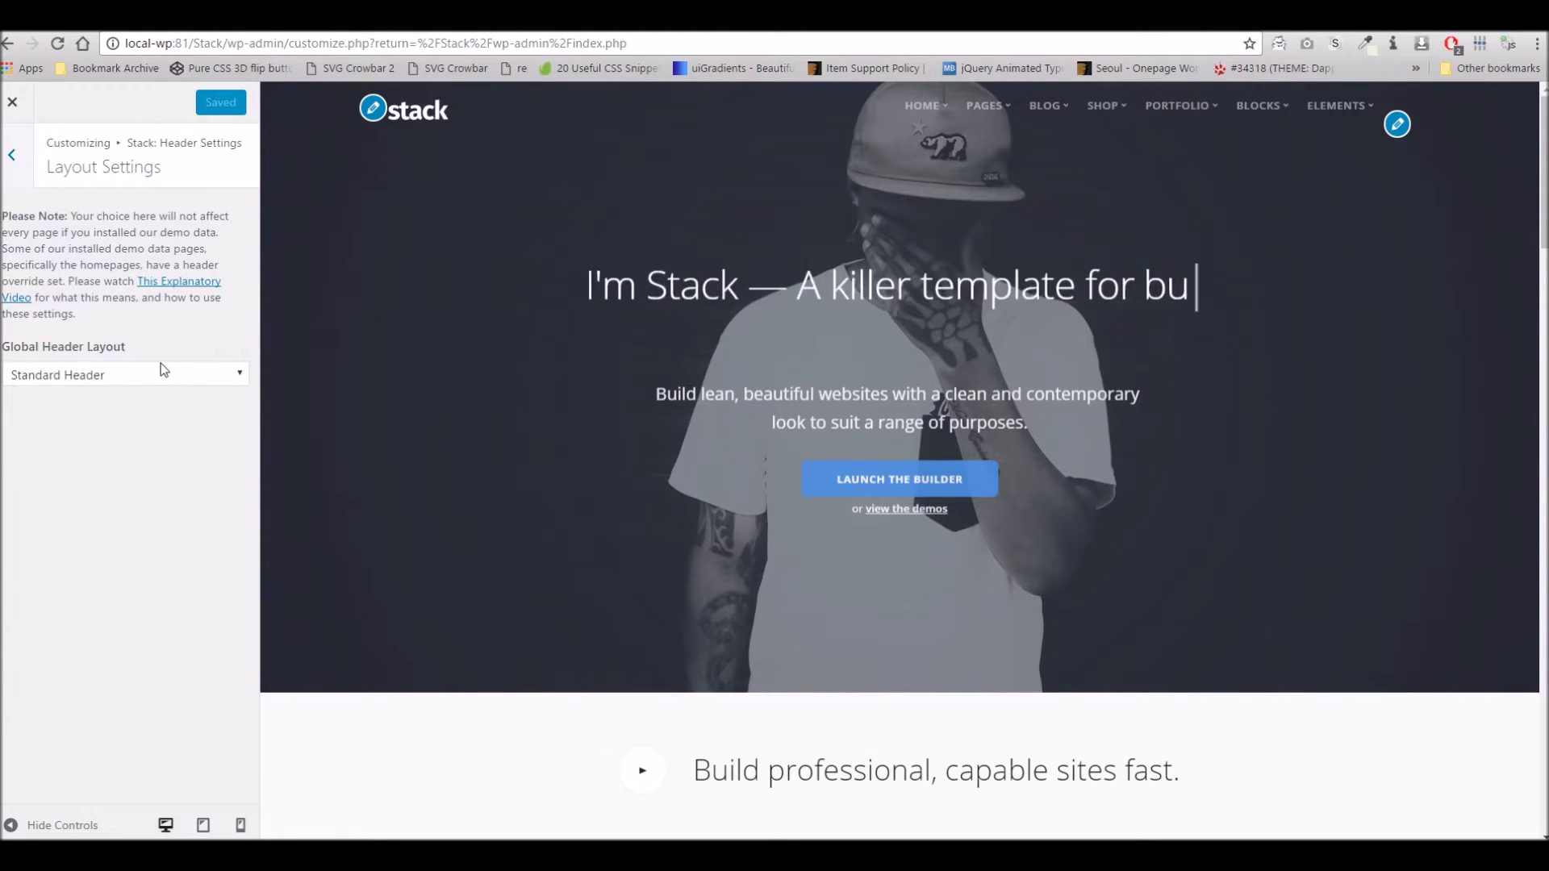
click(66, 377)
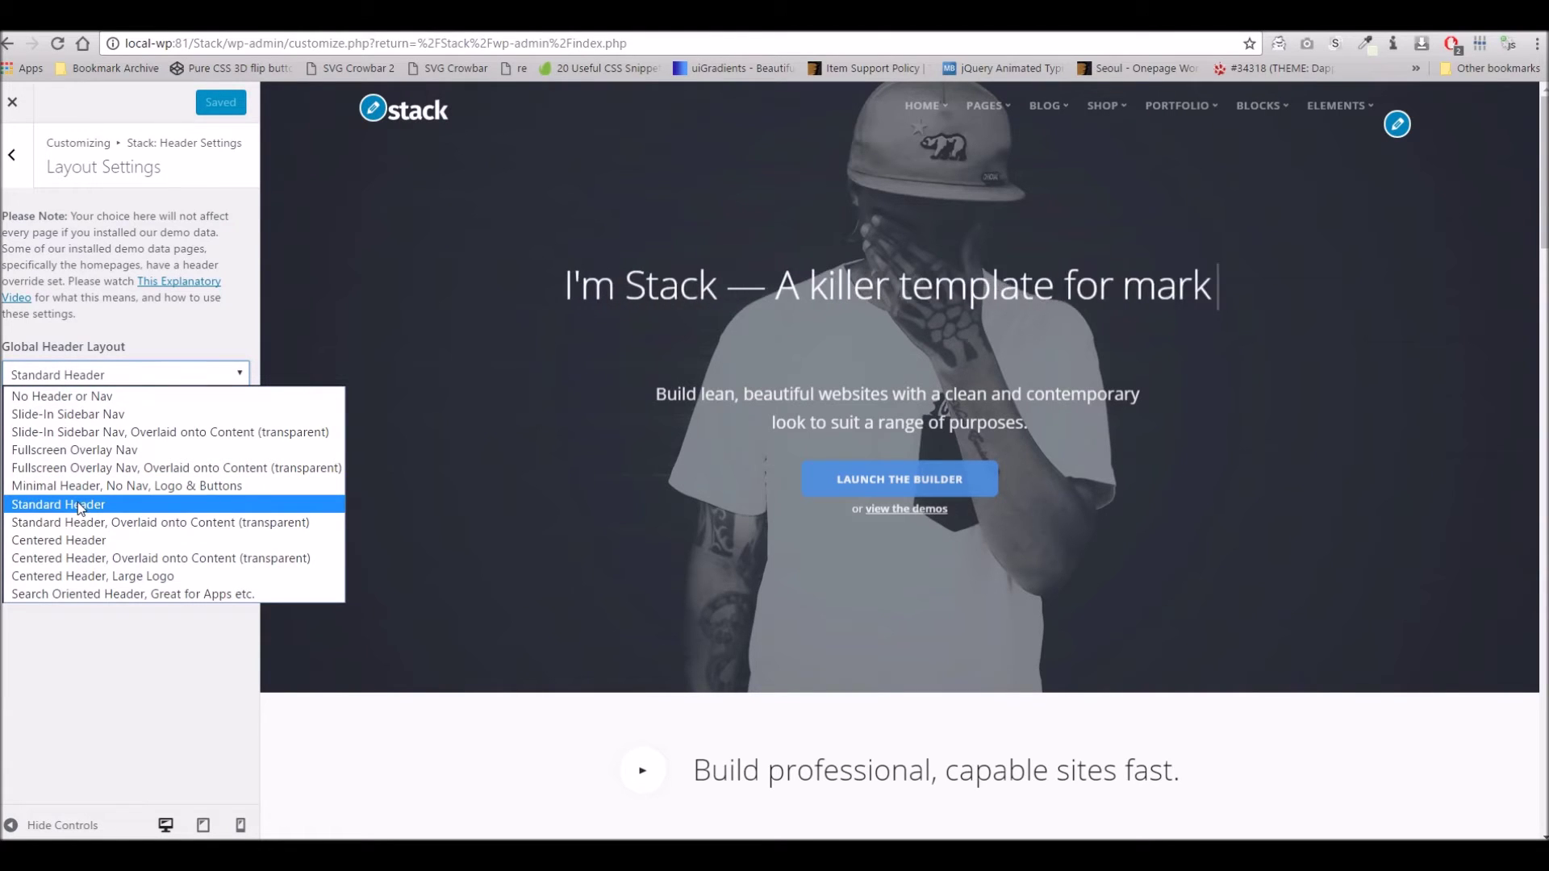
click(82, 333)
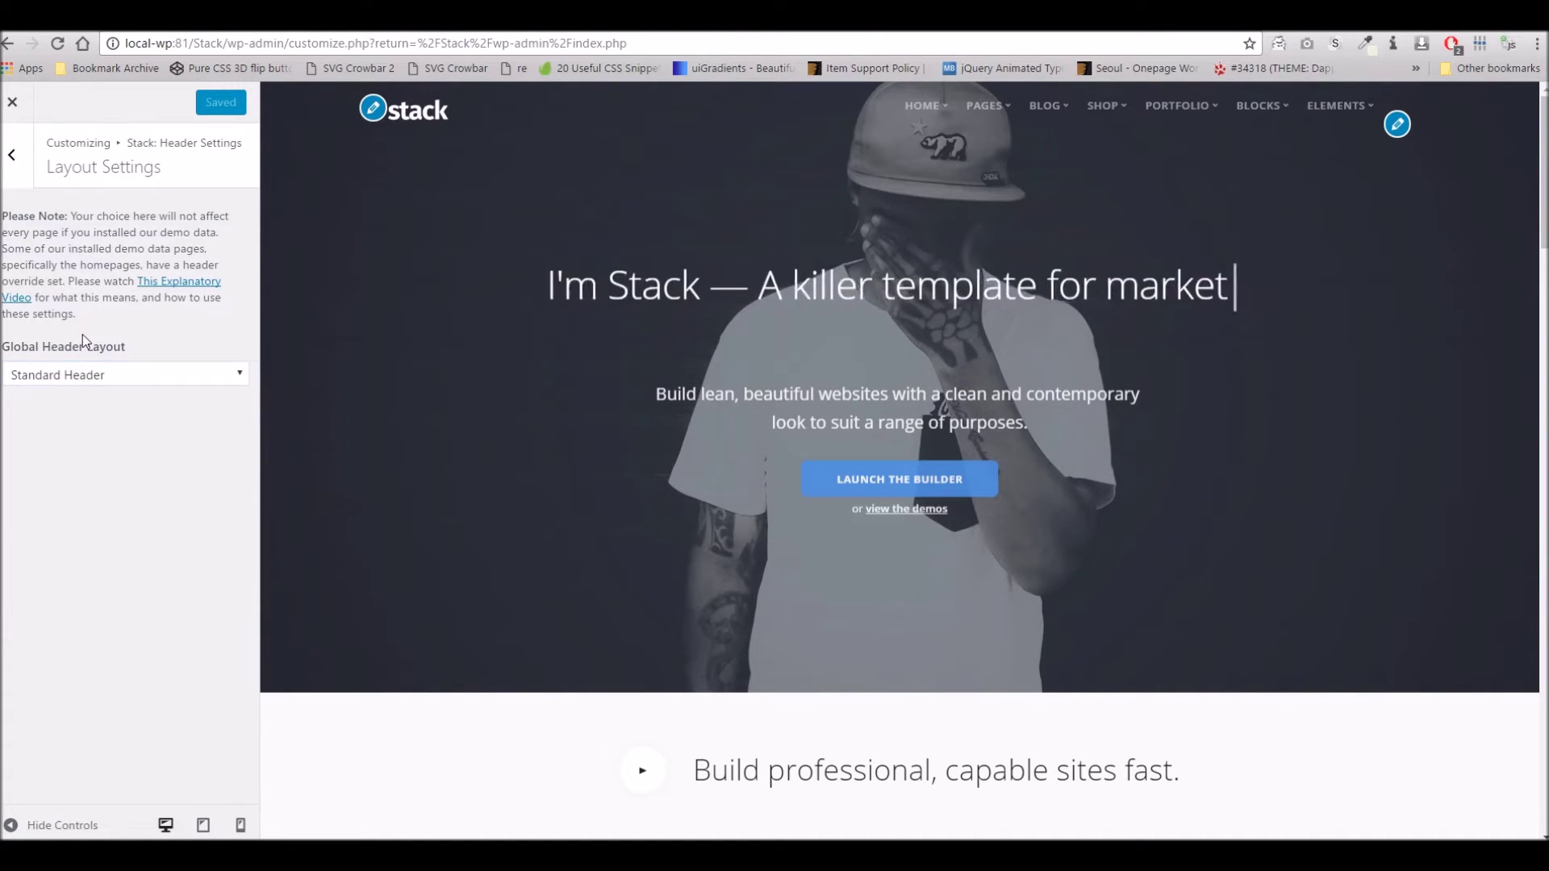
click(13, 157)
Review the Dark Logo and Light Logo images in the Logo Settings against the homepage preview
click(93, 260)
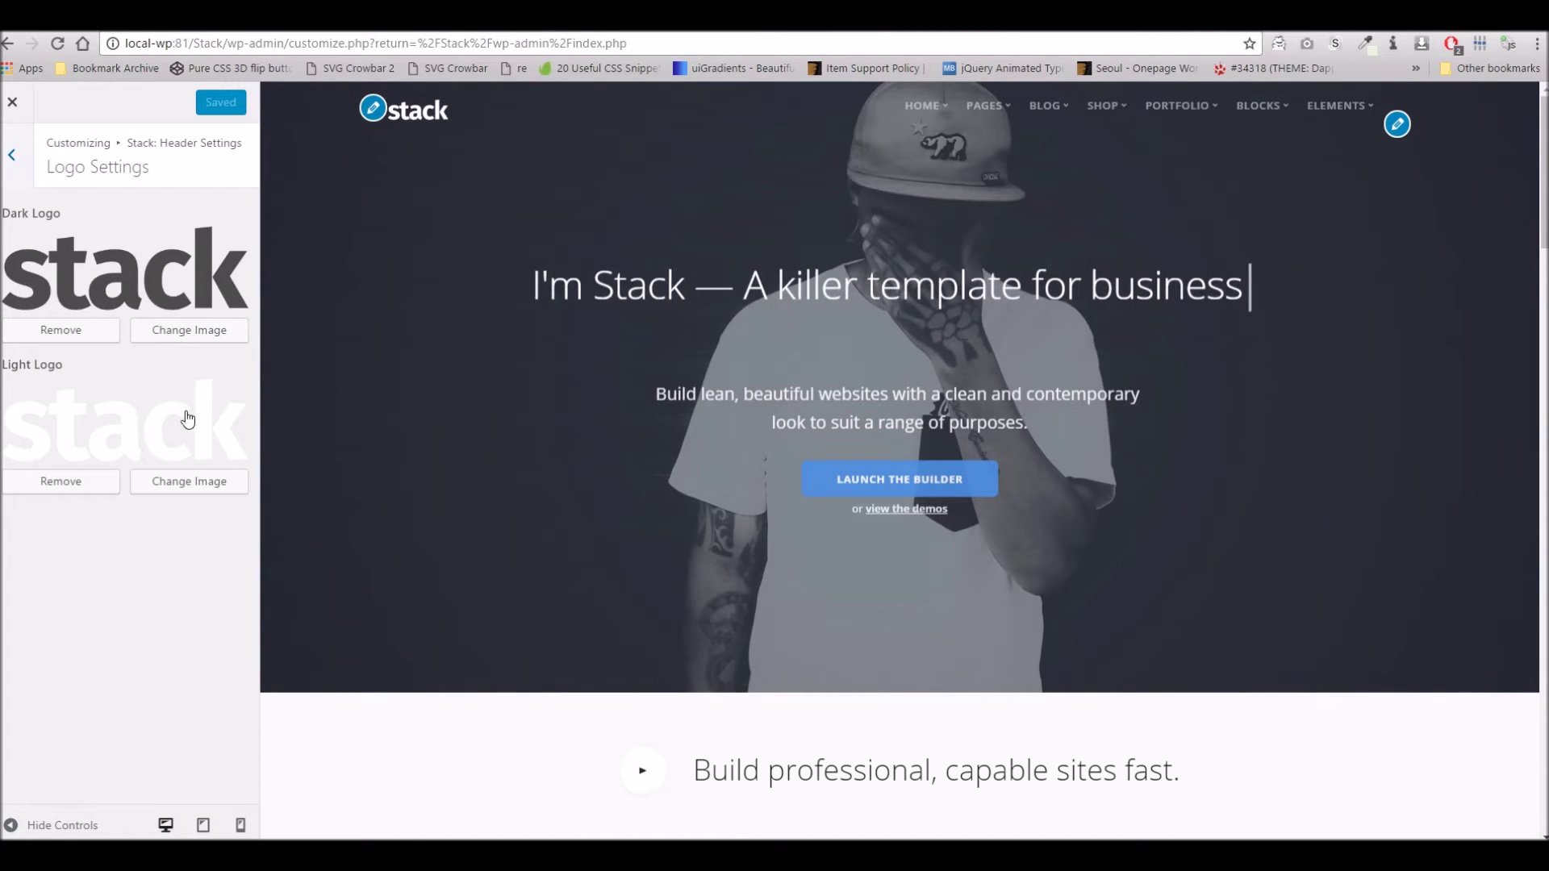
scroll(429, 411, down, 6)
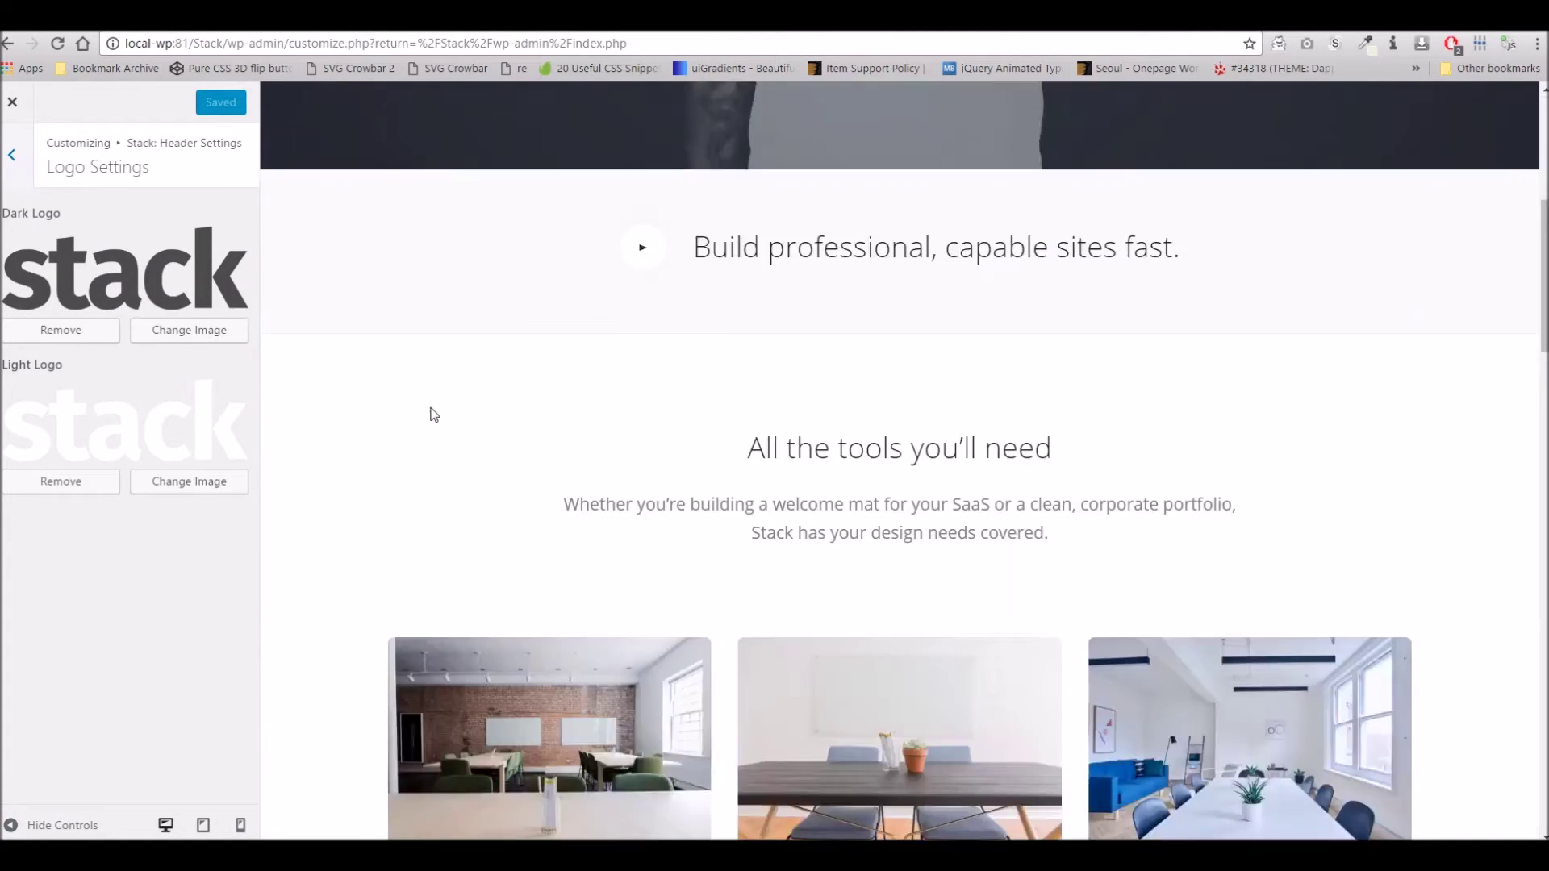
scroll(419, 401, up, 1)
scroll(419, 398, down, 3)
scroll(414, 393, up, 9)
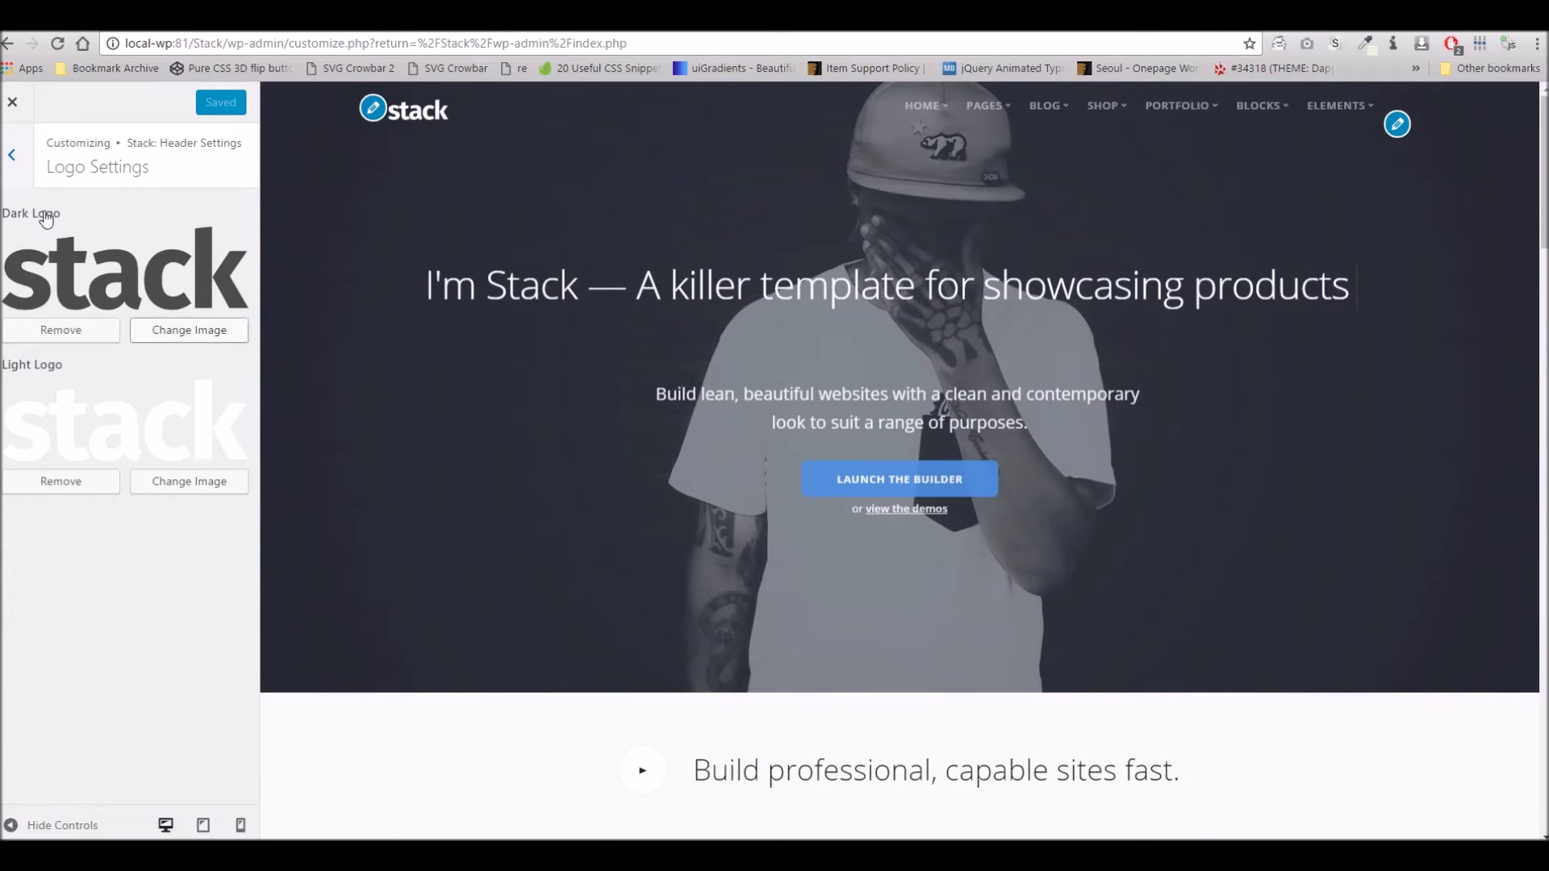
click(12, 155)
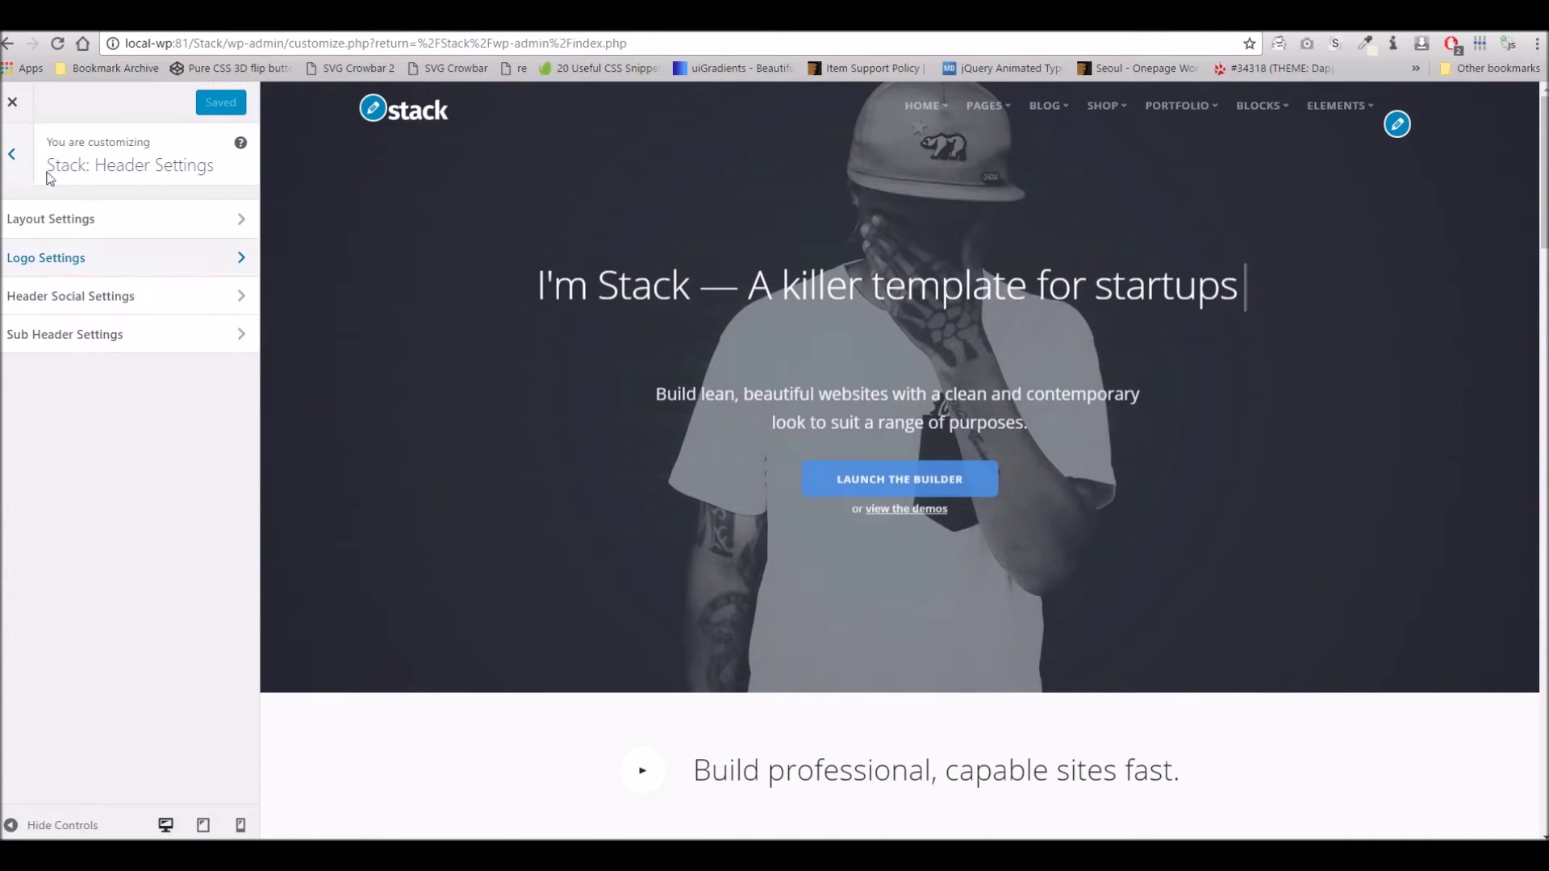
Review the social icon and URL fields in the Header Social Settings, and return to Stack: Header Settings
click(60, 297)
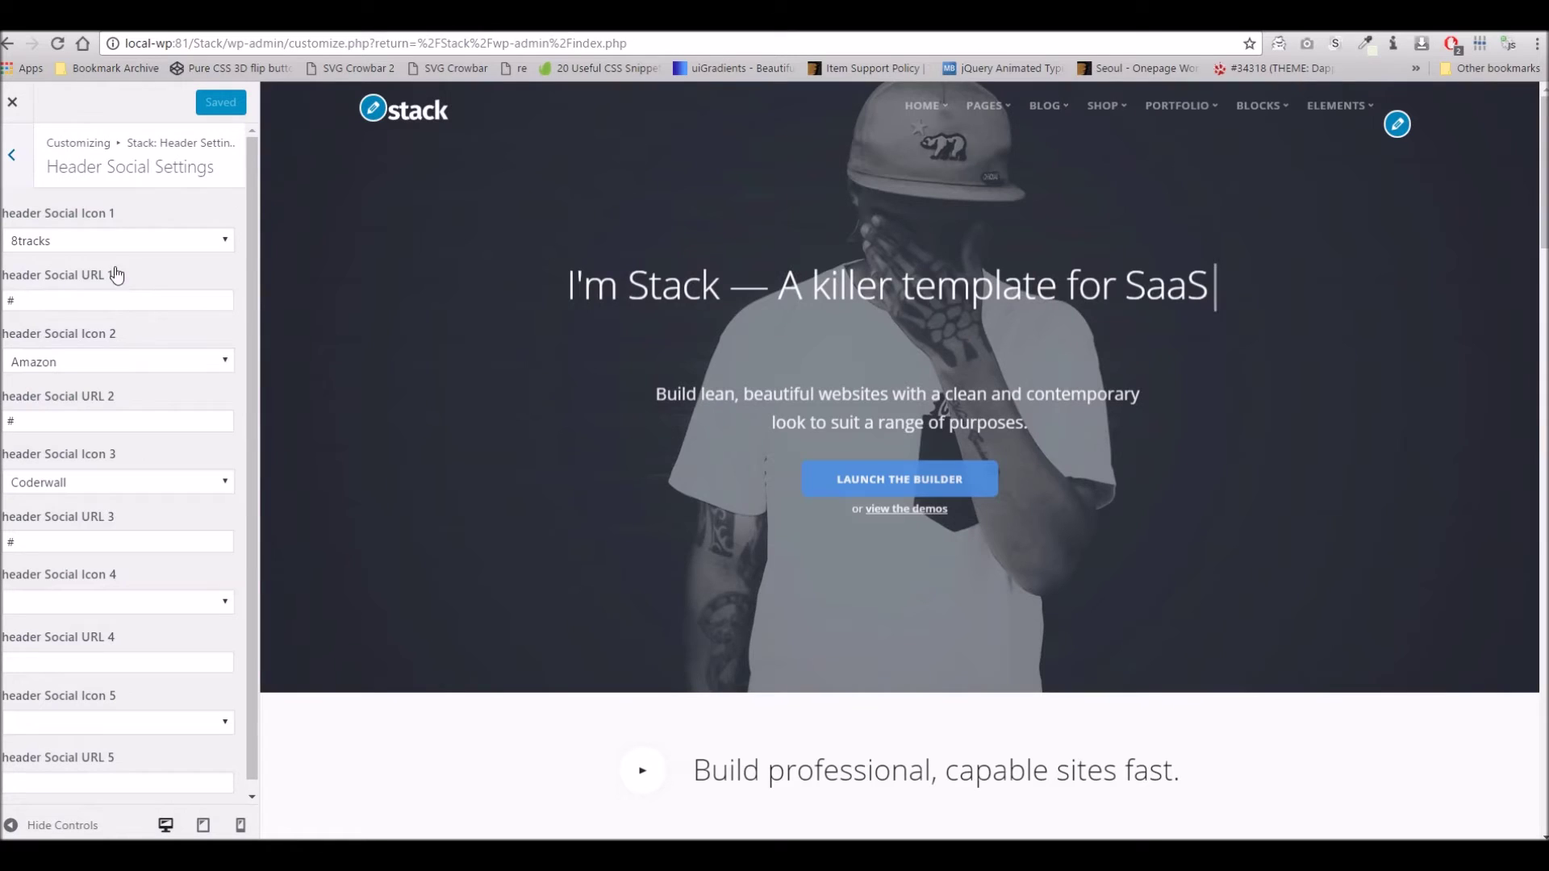
scroll(164, 323, down, 1)
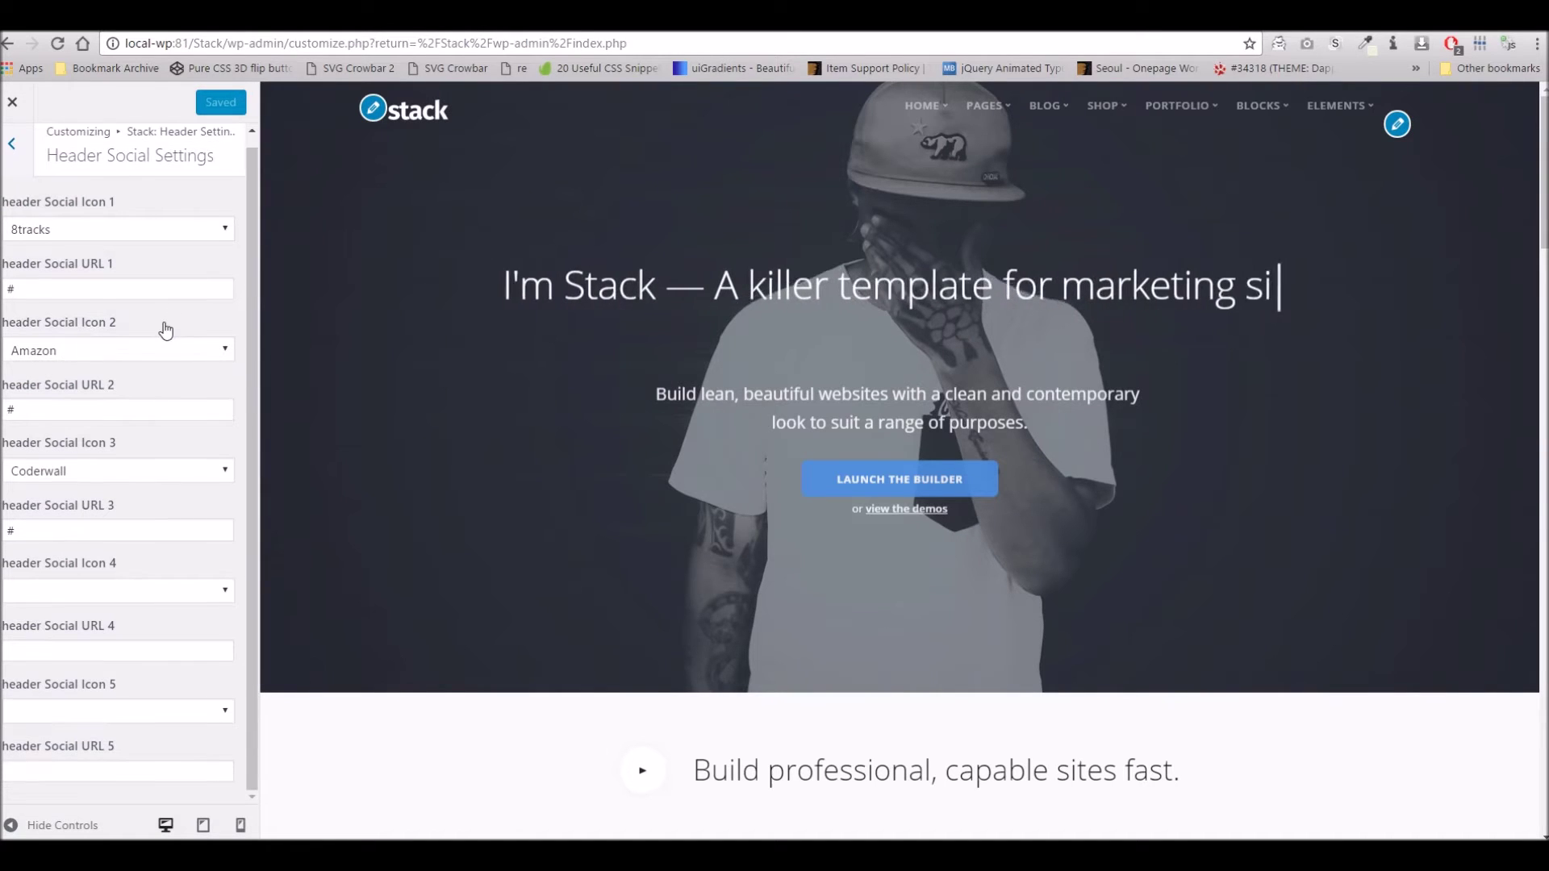
scroll(165, 329, up, 1)
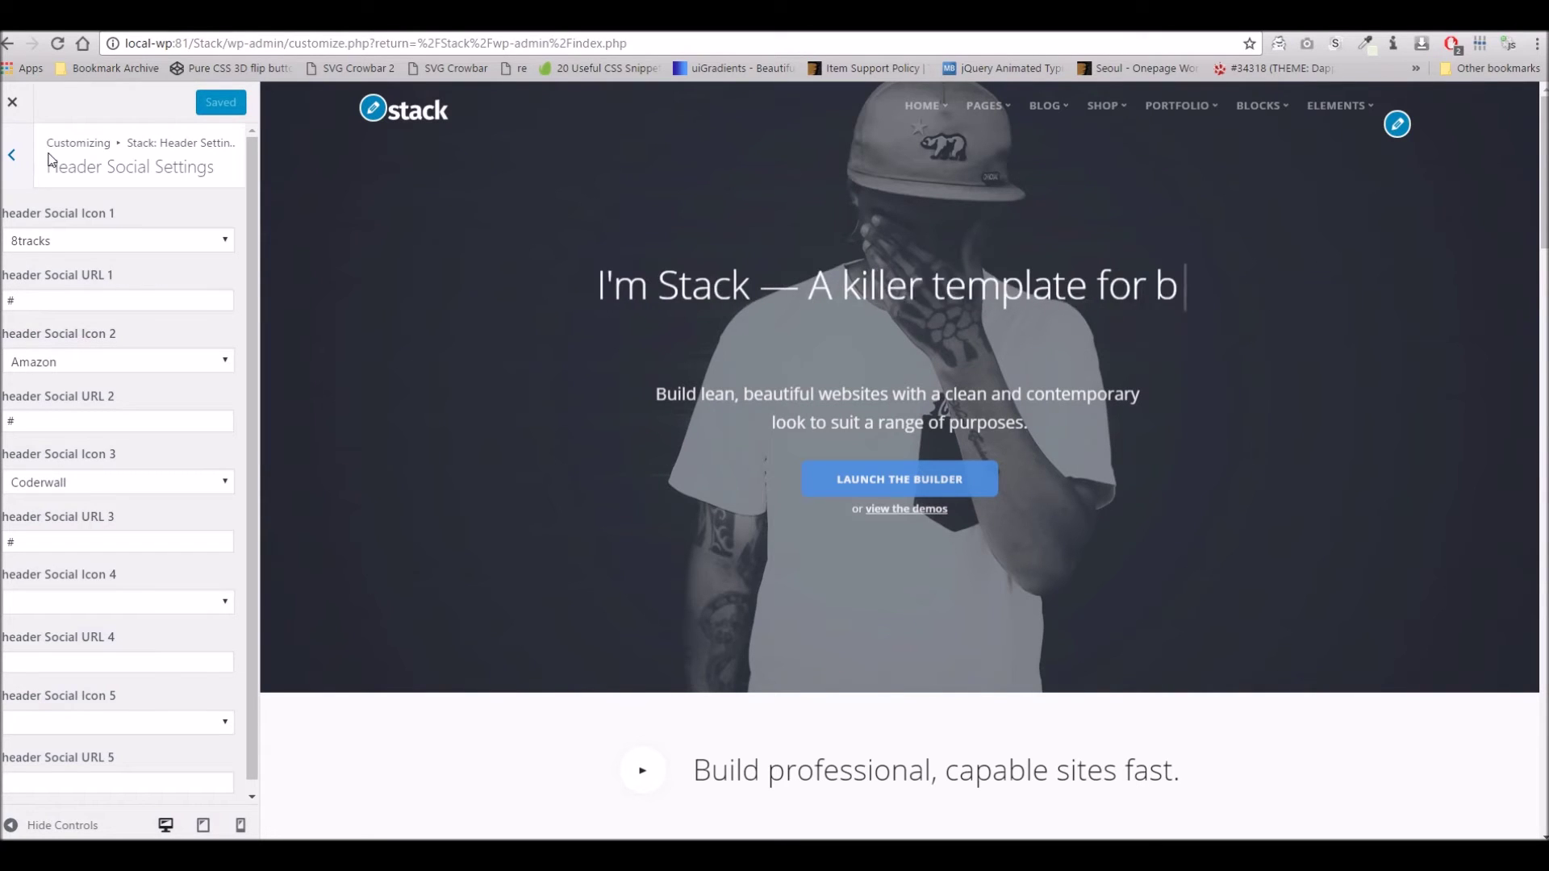
click(24, 161)
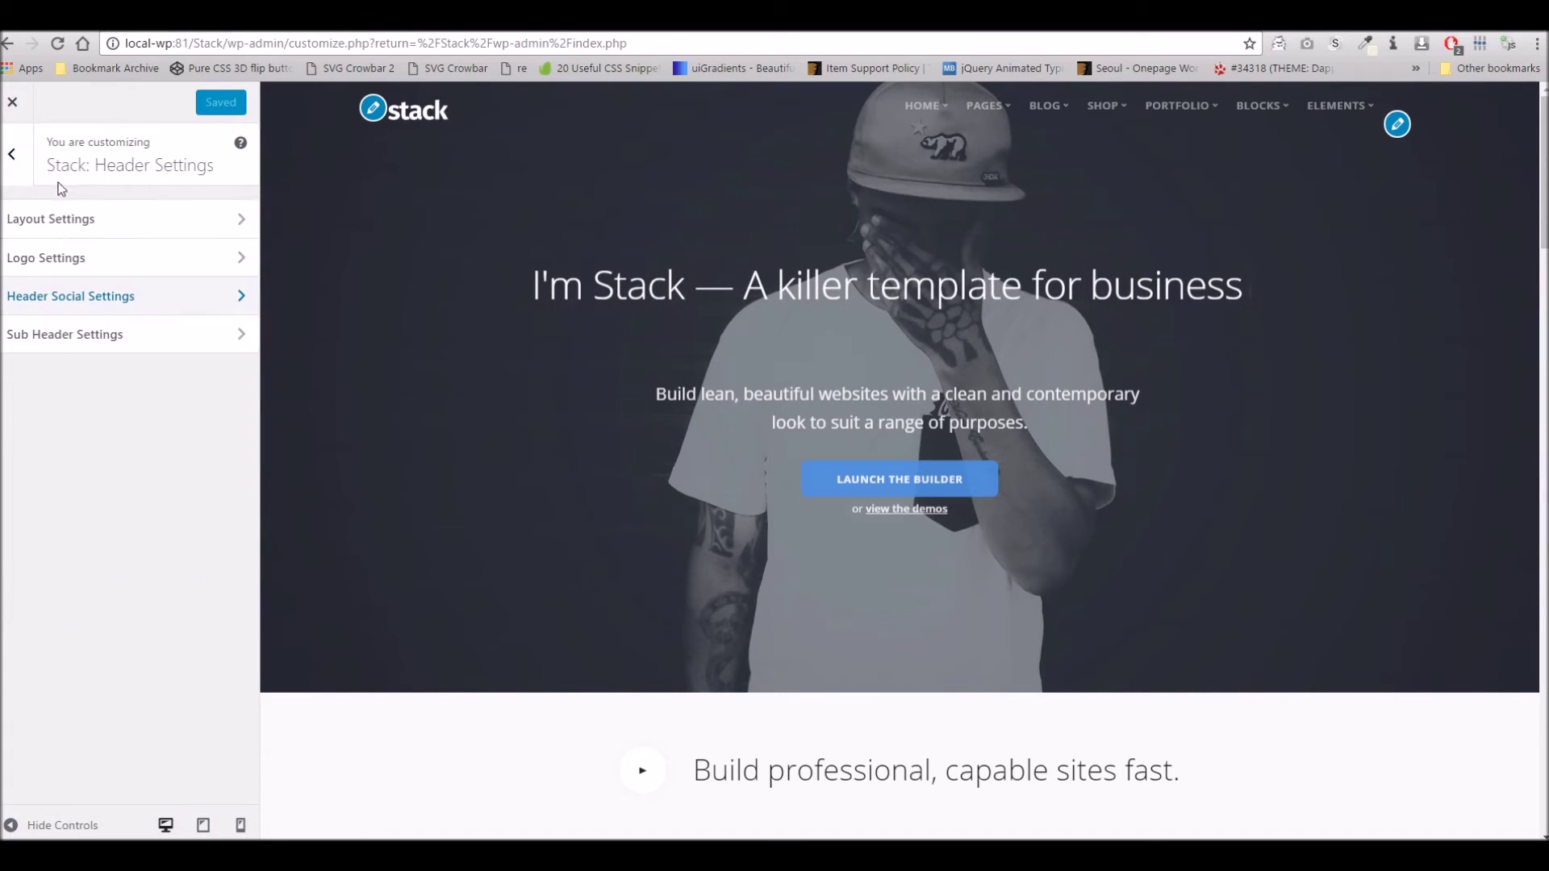
Review the blurb text, button and top bar options in the Sub Header Settings, and return to the main section list
click(140, 335)
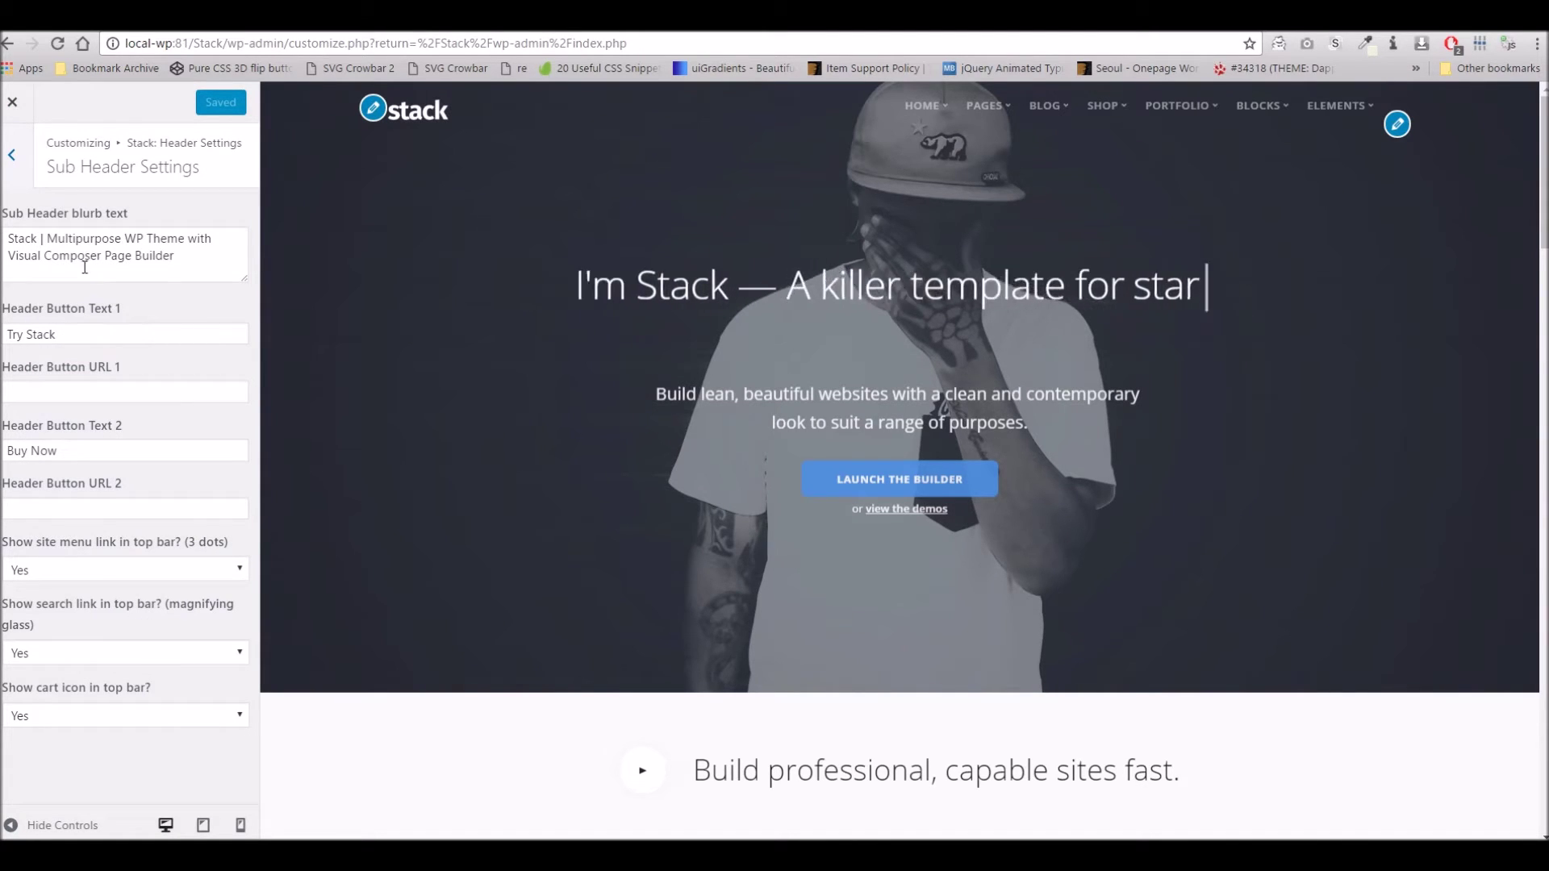
click(13, 158)
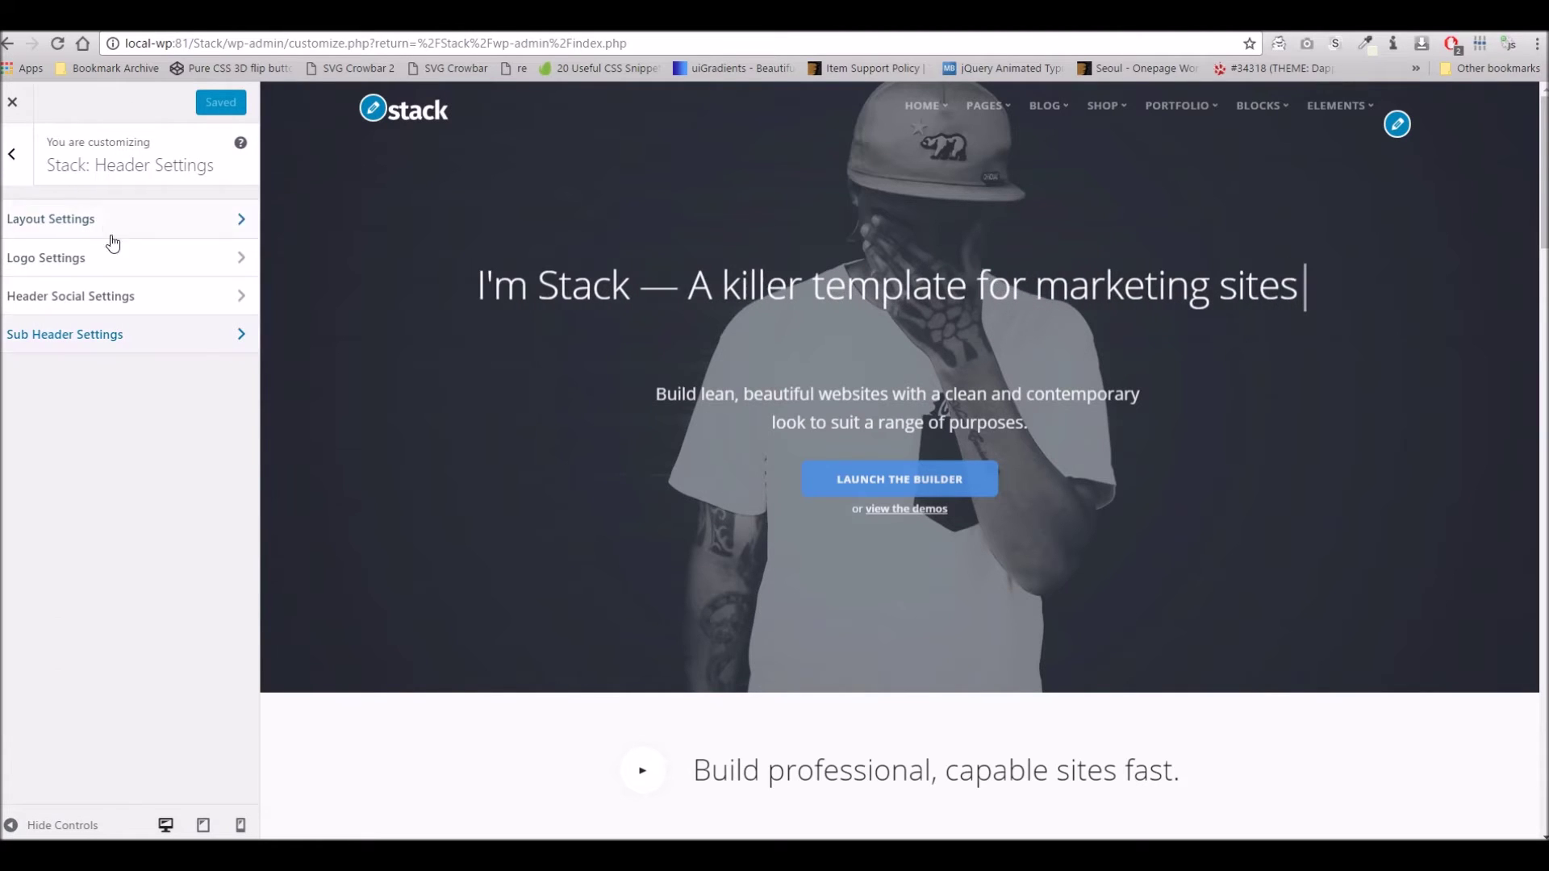
click(32, 166)
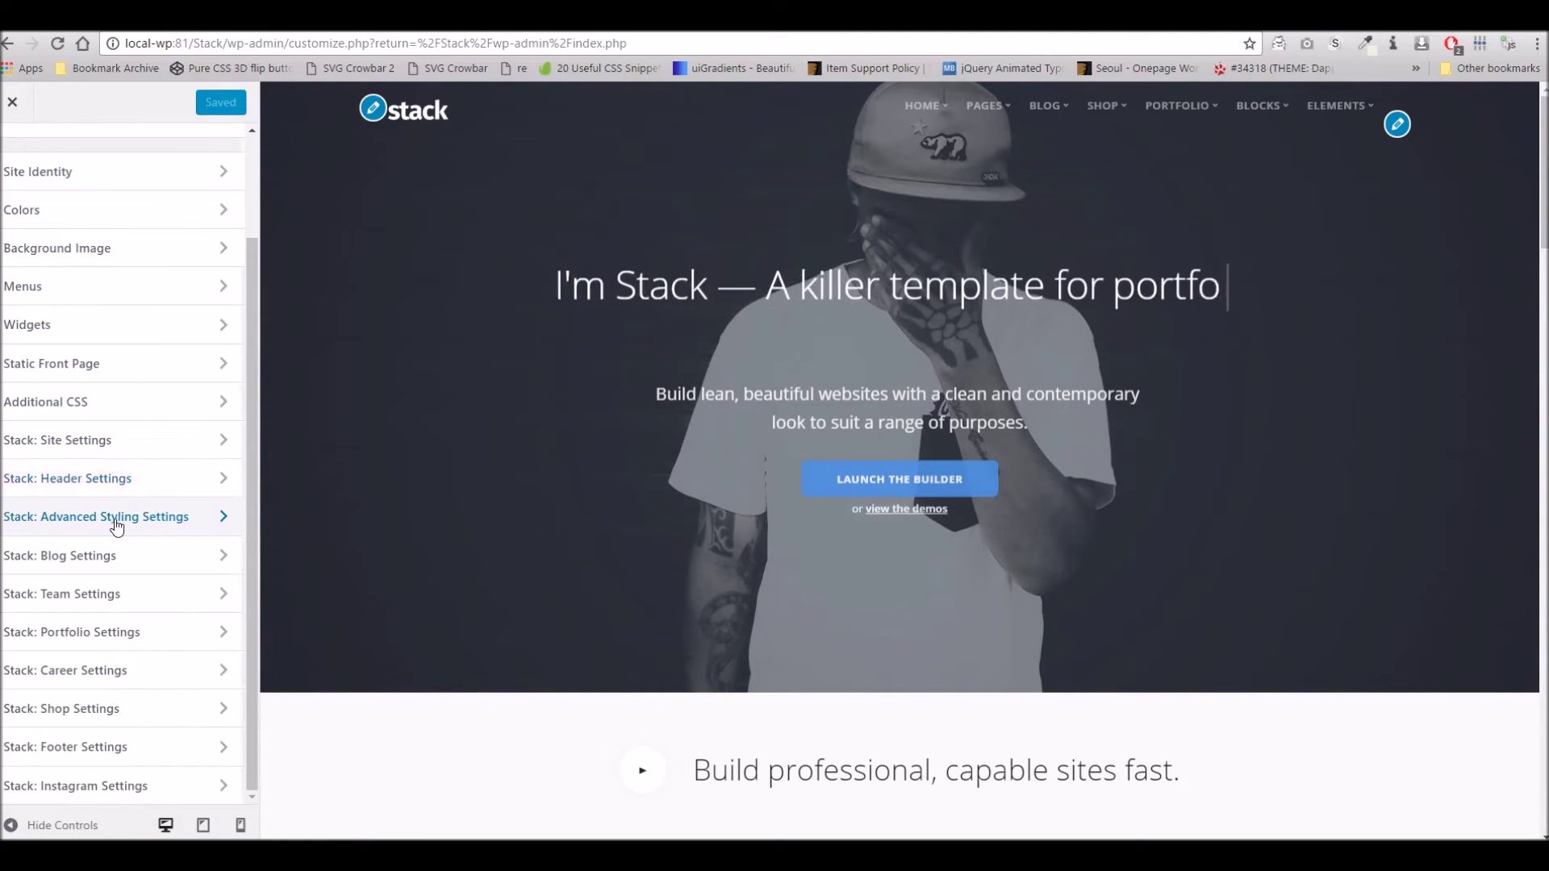
Review the Typography and Typography Sizes options in Stack: Advanced Styling Settings
click(118, 521)
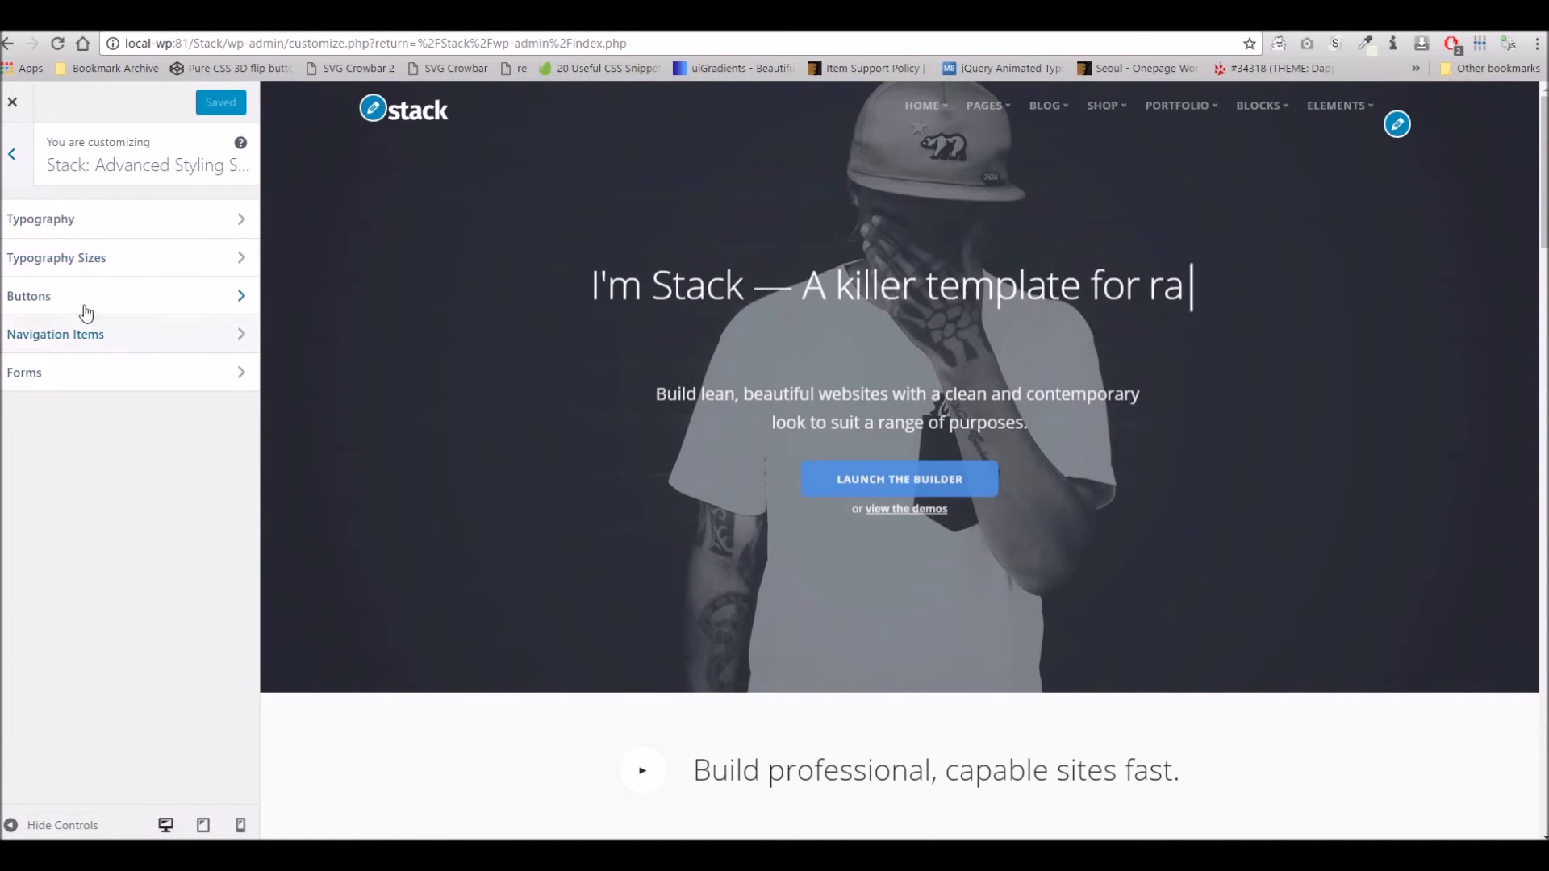
click(81, 234)
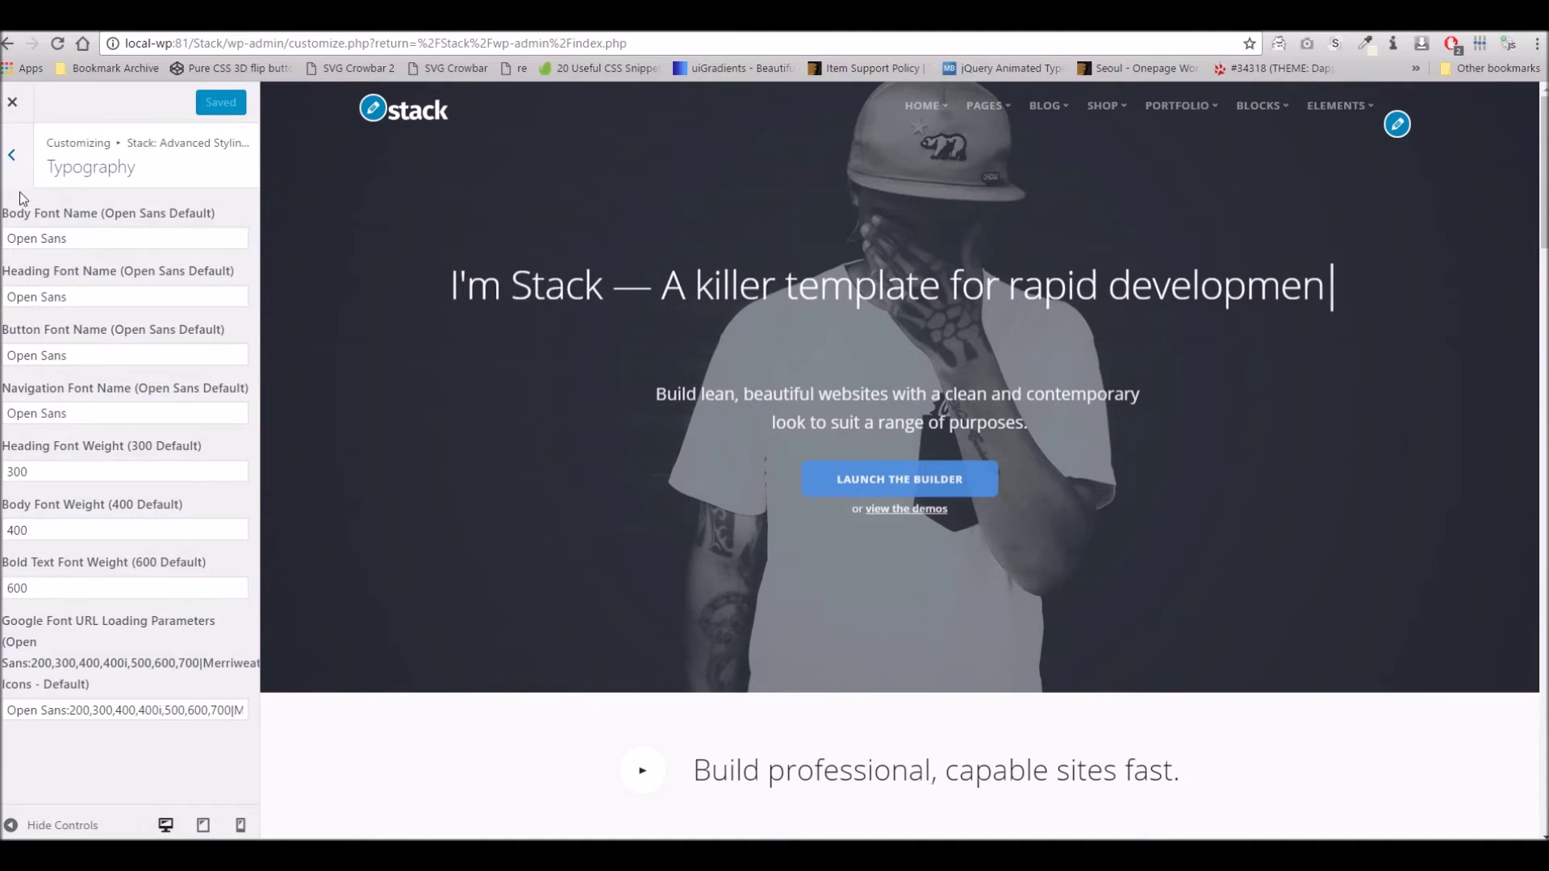
click(28, 160)
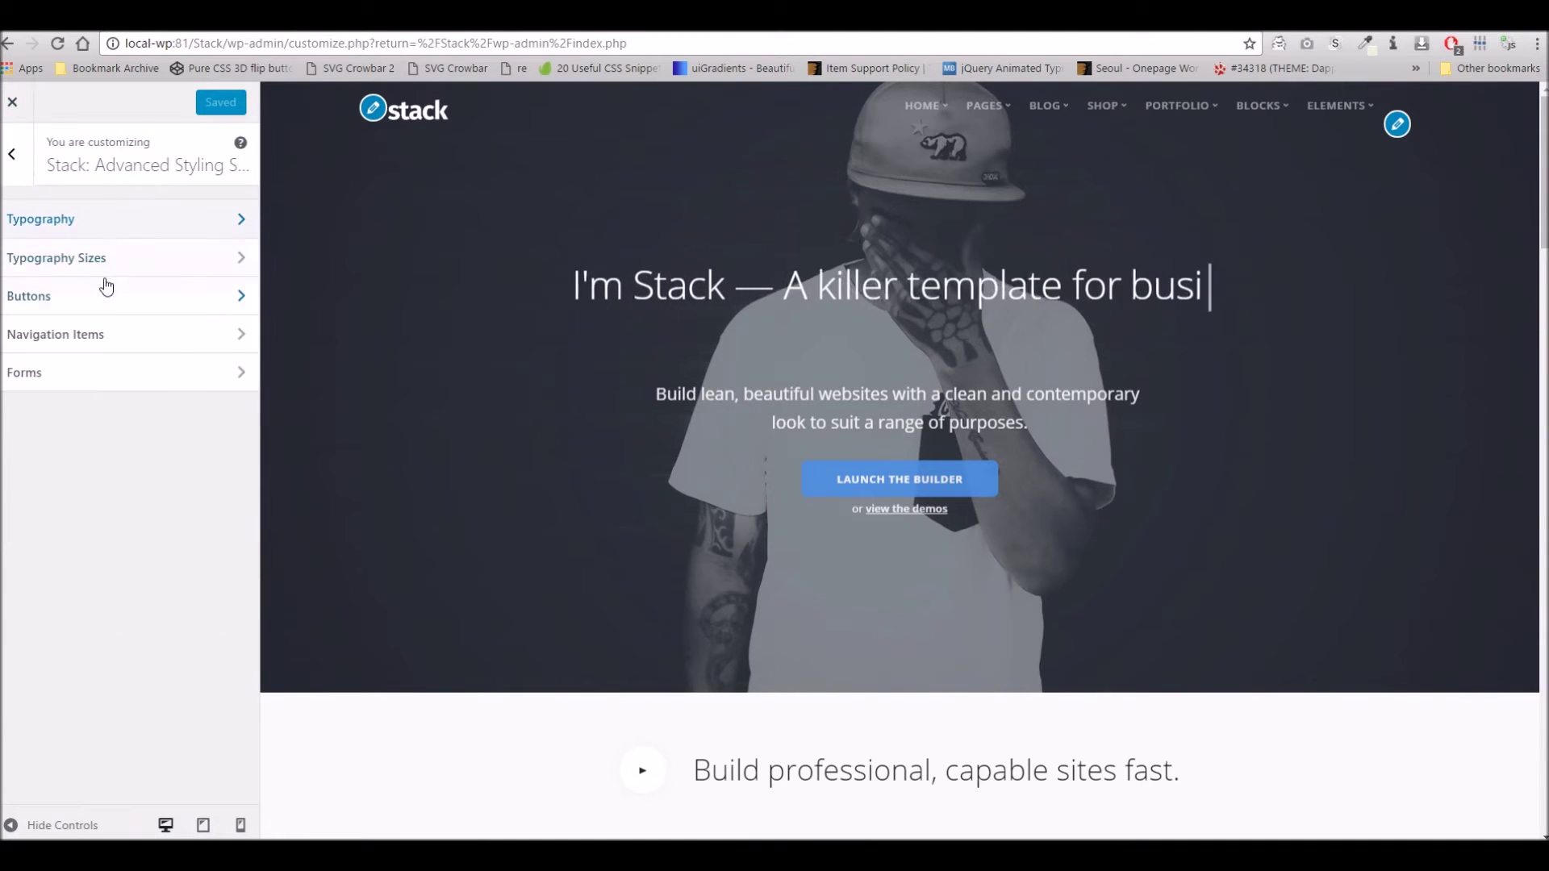
click(62, 259)
click(32, 171)
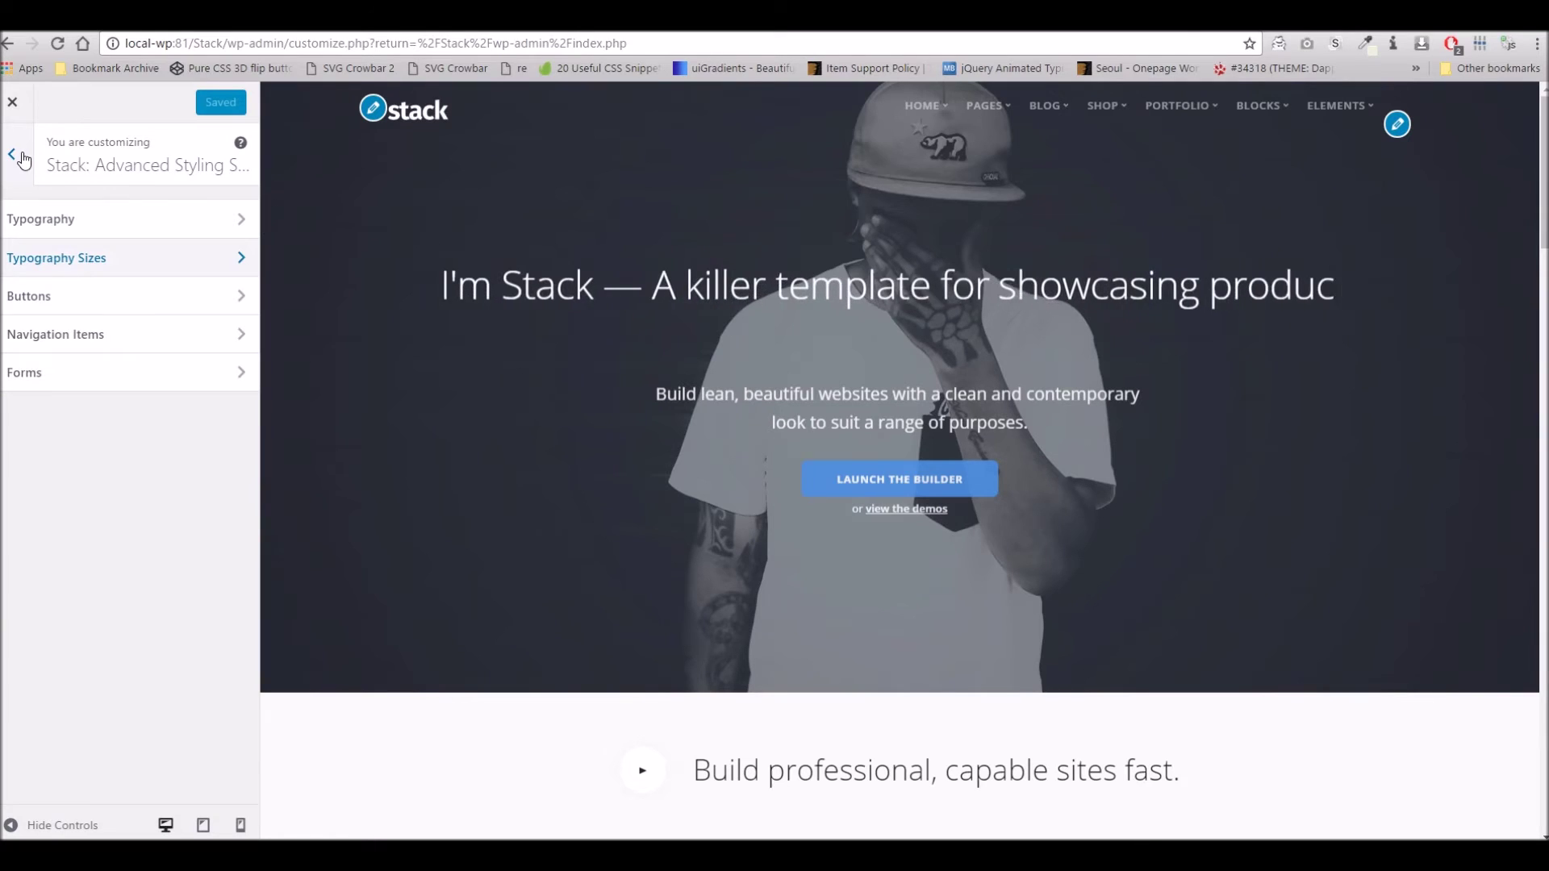
Review the font size, weight and letter spacing fields under Navigation Items, and return to the main section list
click(101, 333)
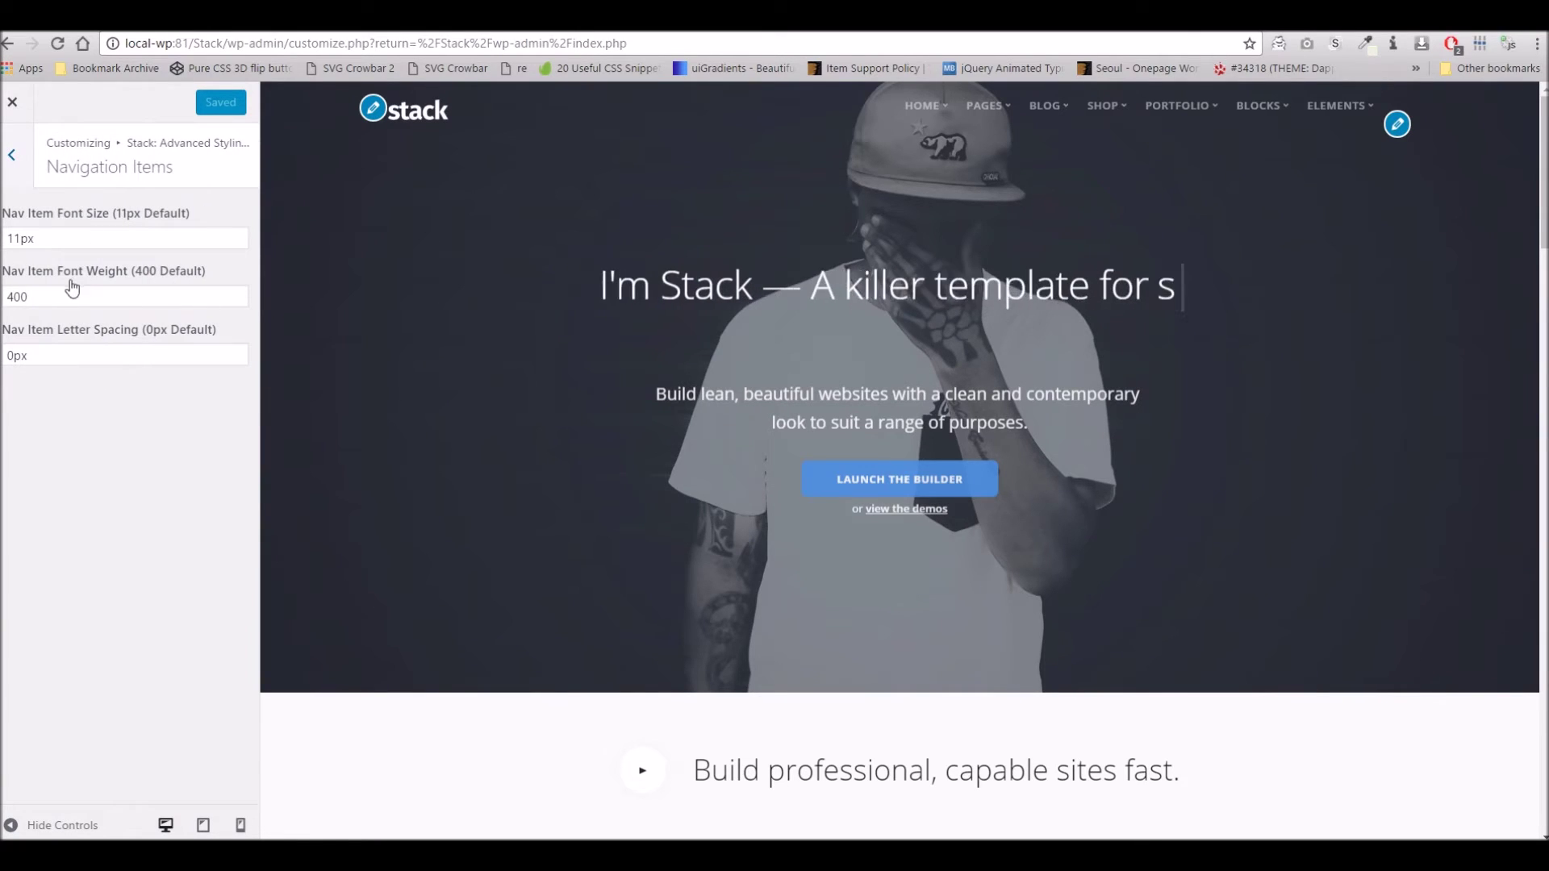
click(14, 157)
click(13, 157)
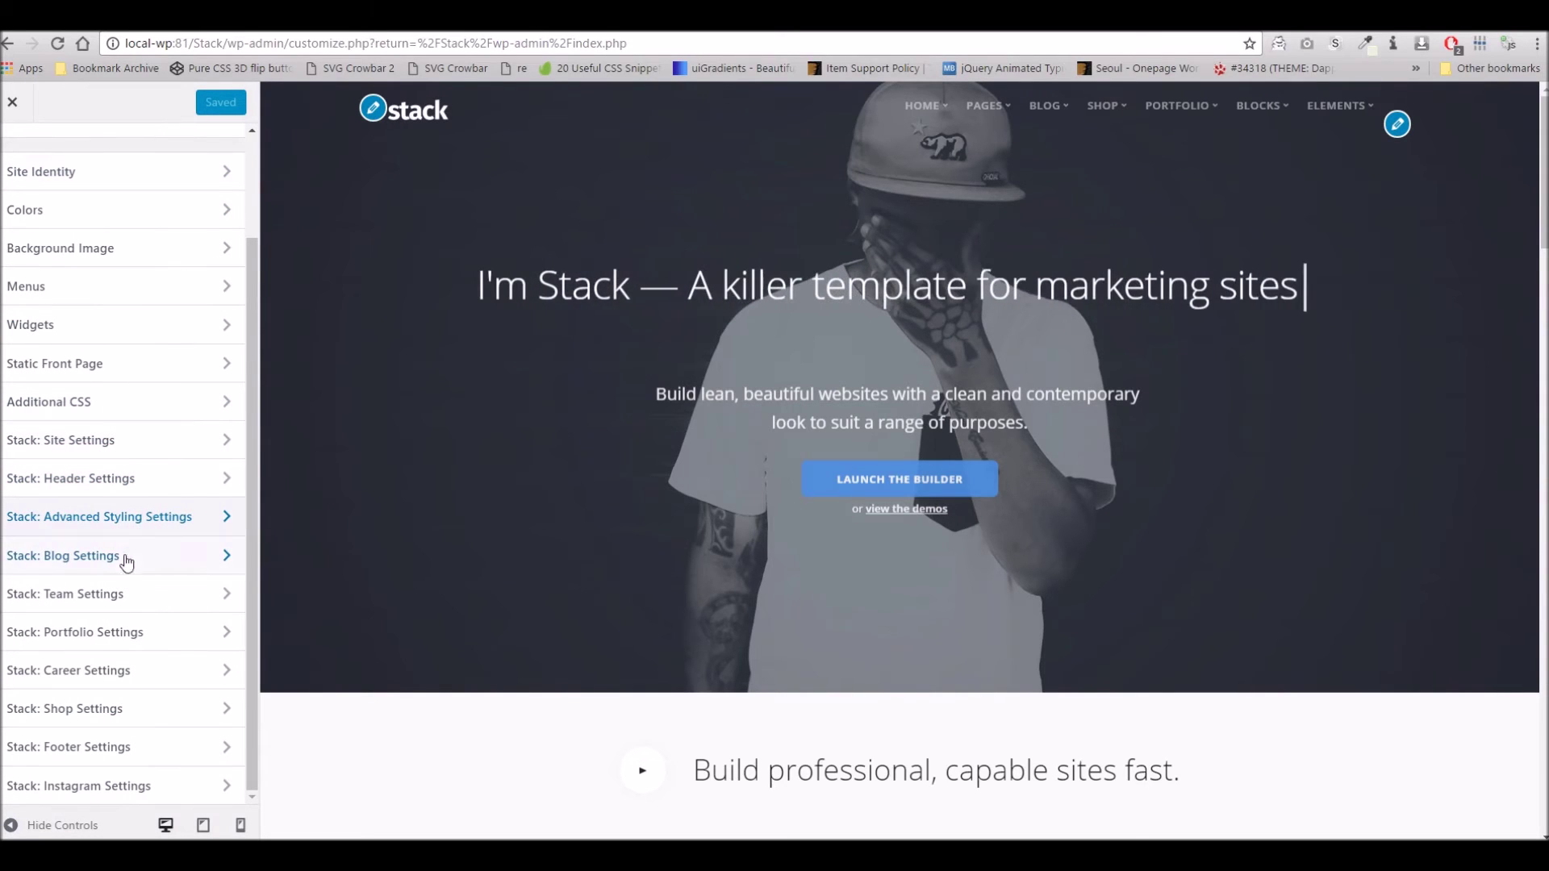
Review the Single Blog Post Settings in Stack: Blog Settings, including the sharing button choices, leaving every option as it is
click(104, 567)
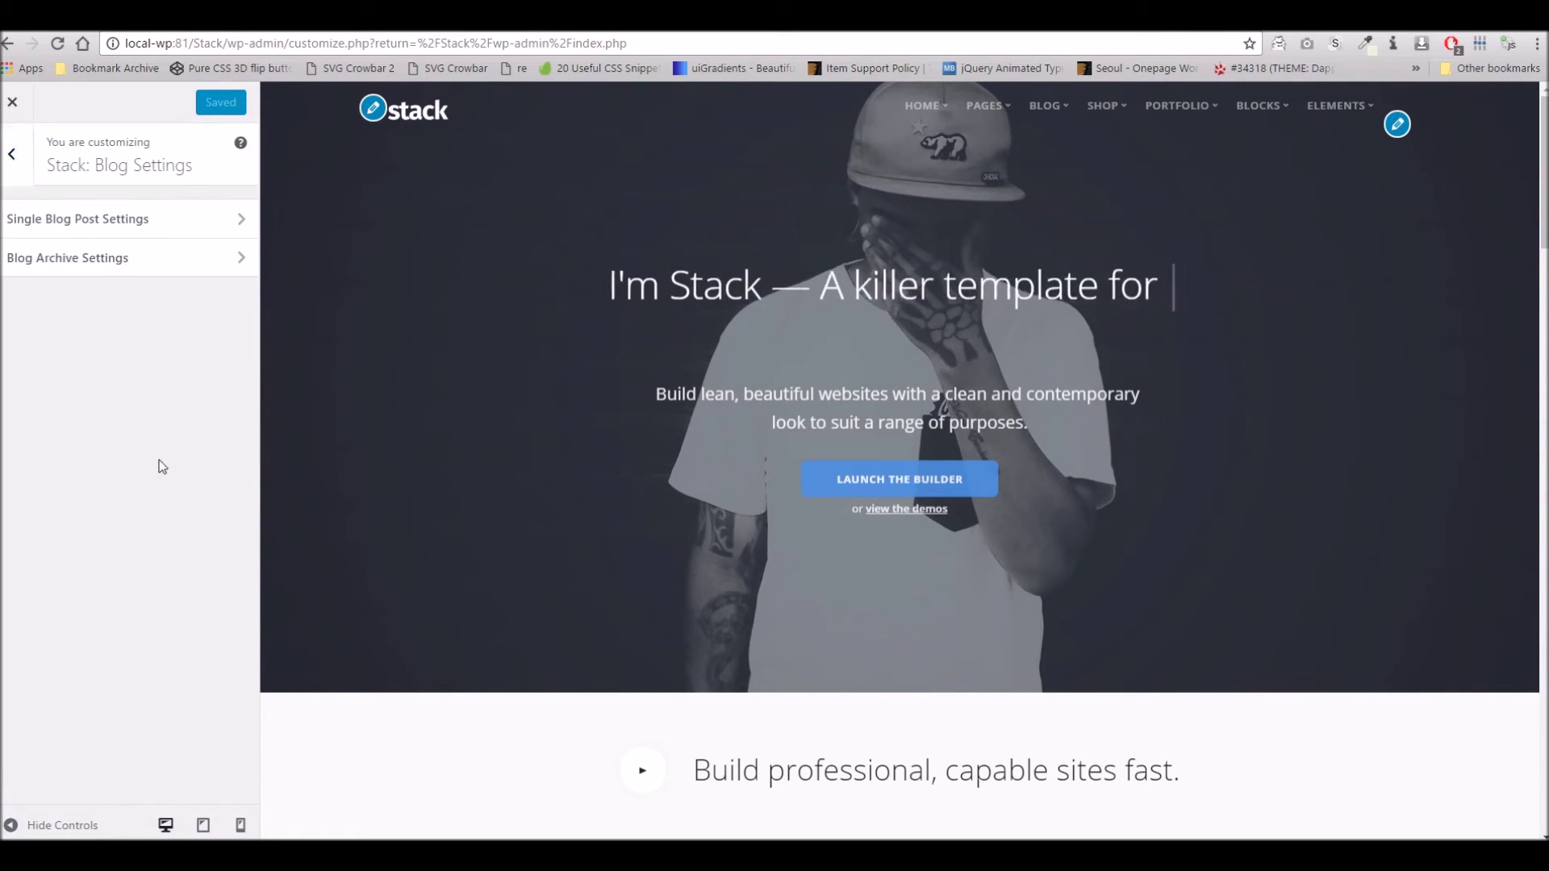
click(113, 216)
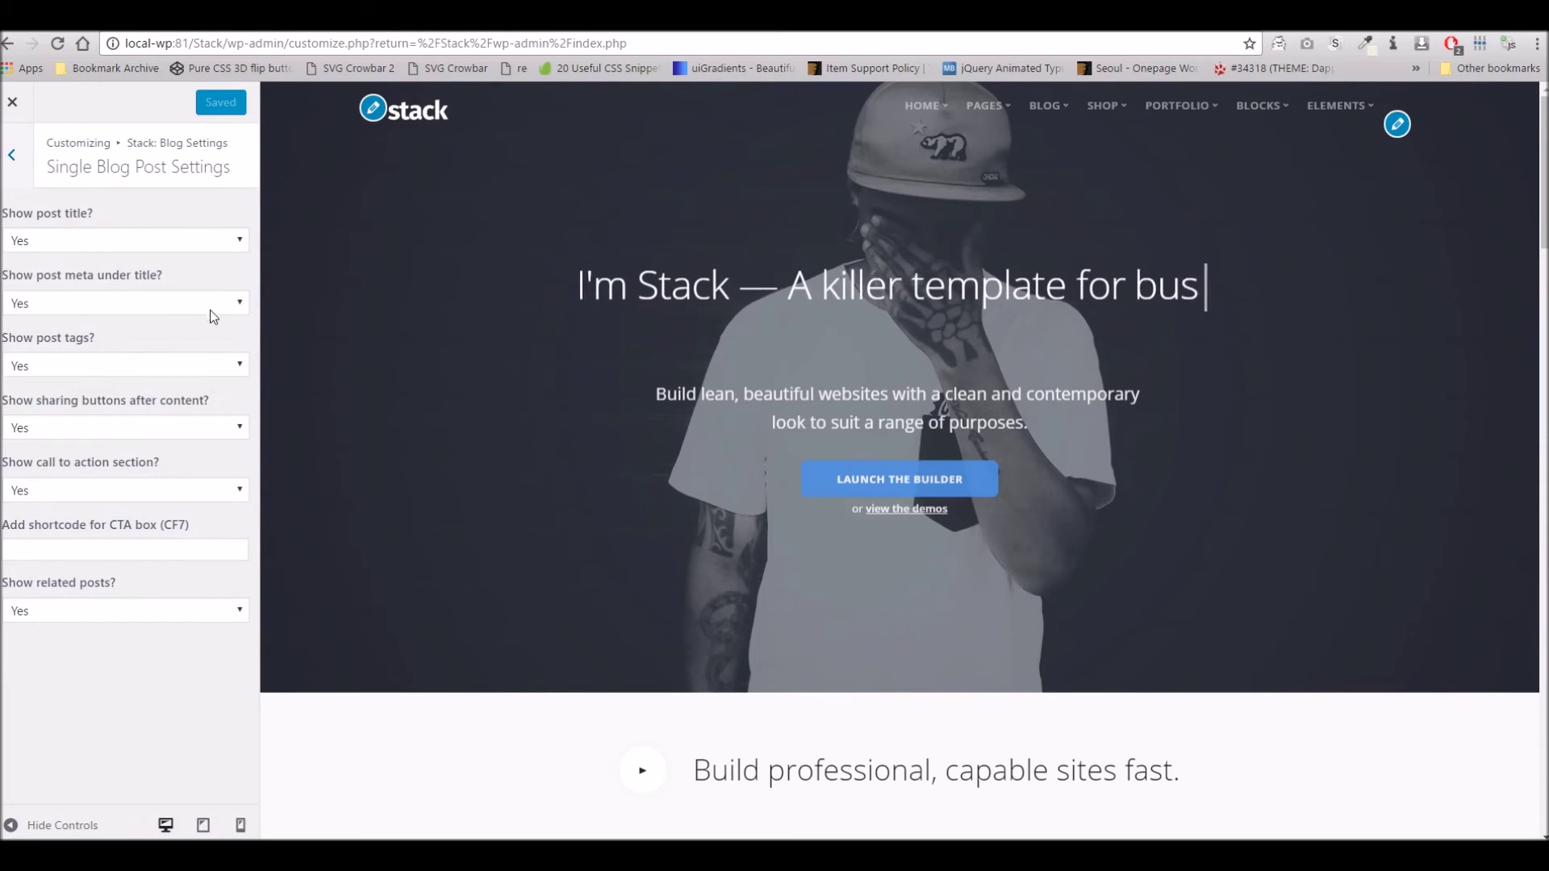
click(176, 430)
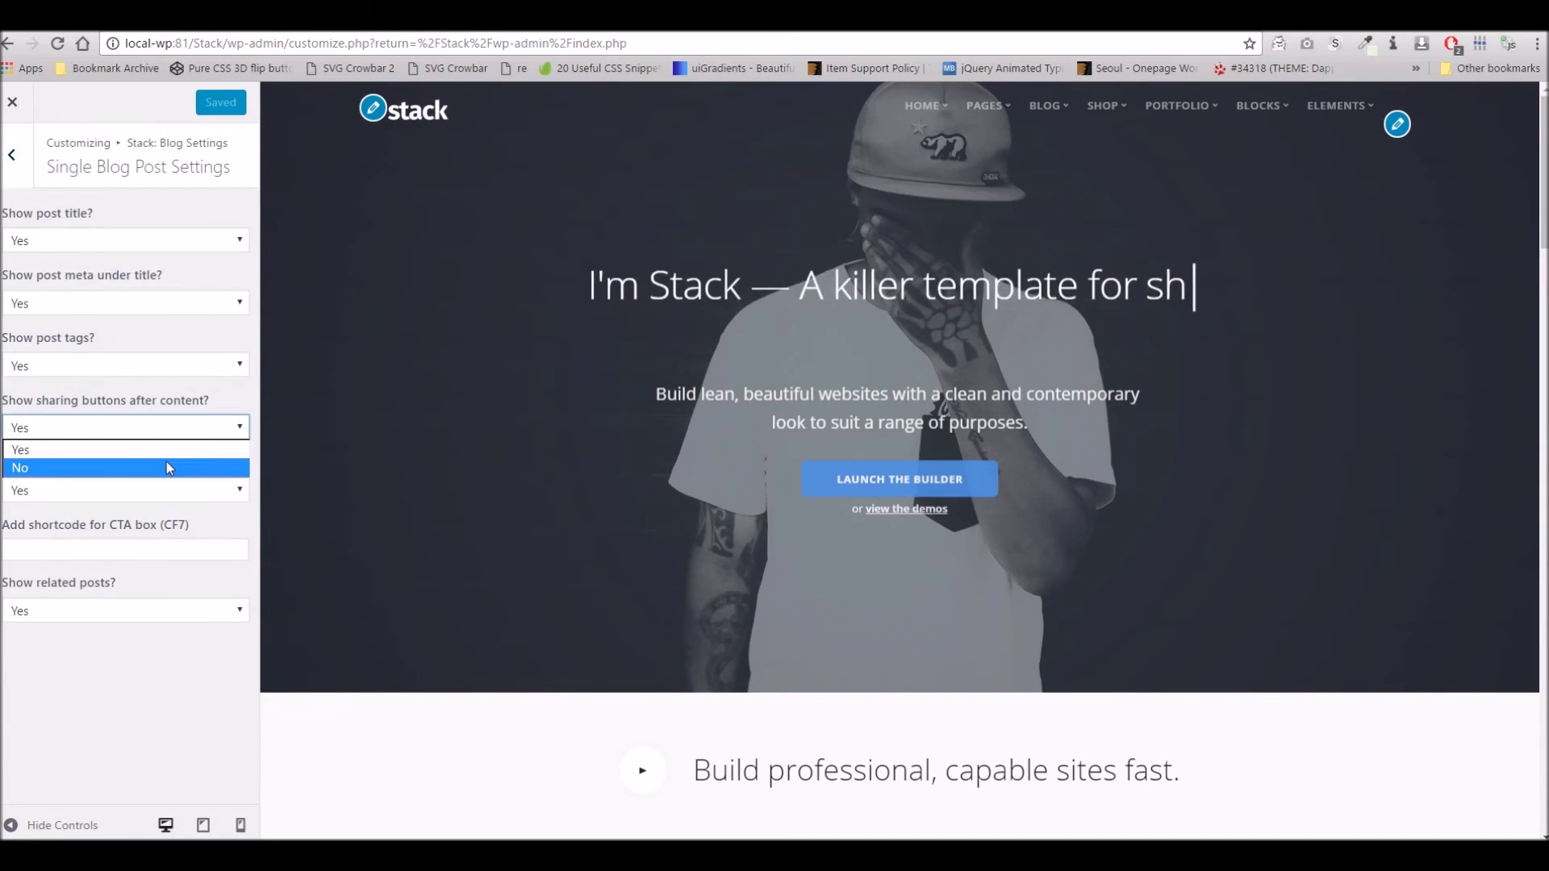
click(174, 416)
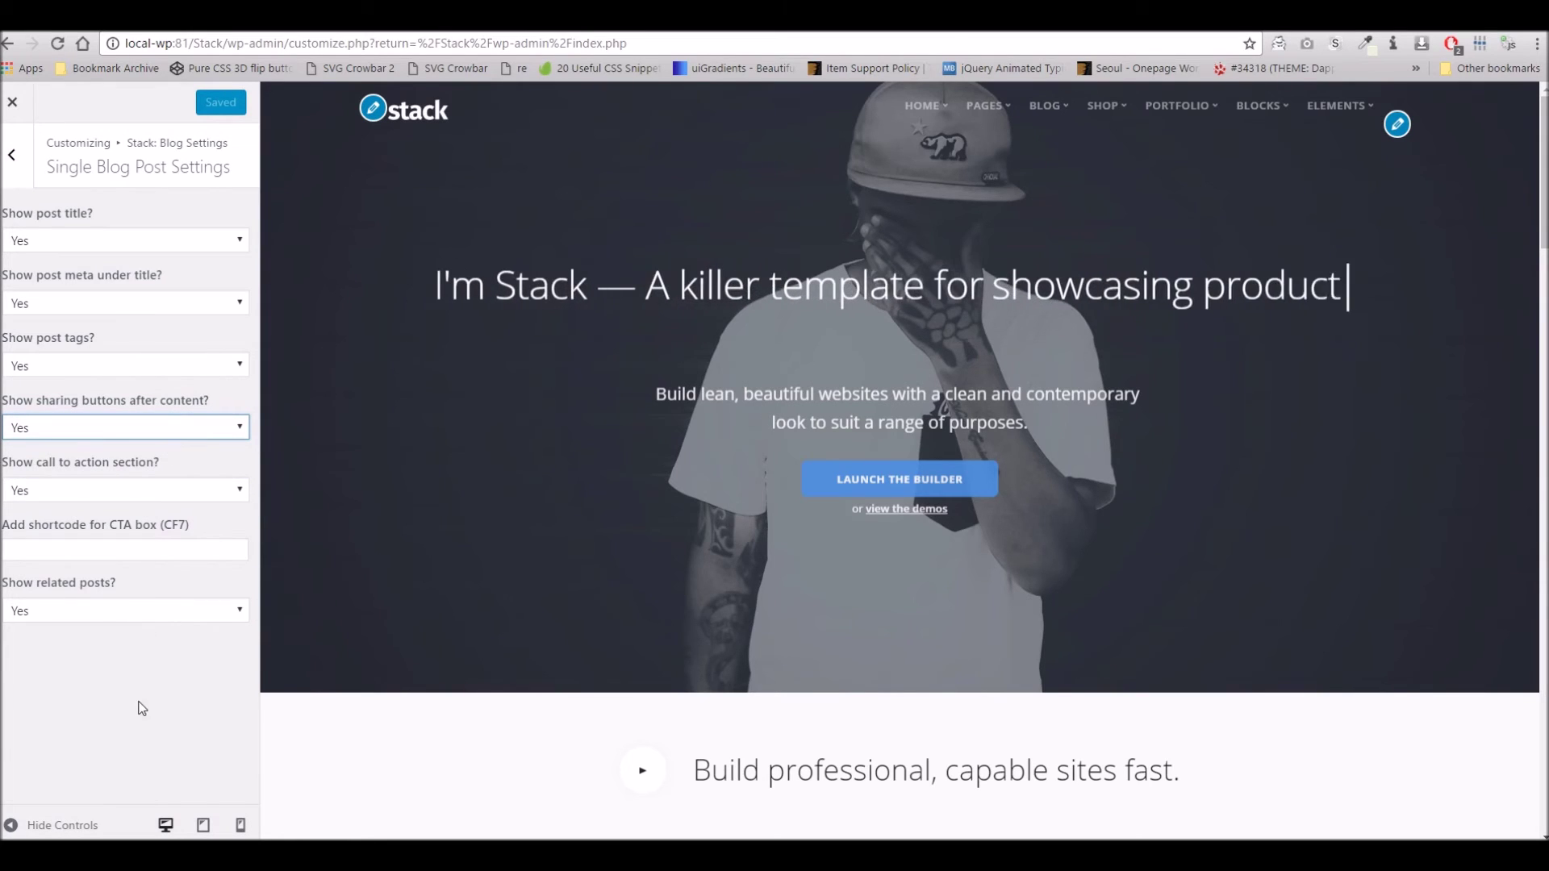
click(14, 155)
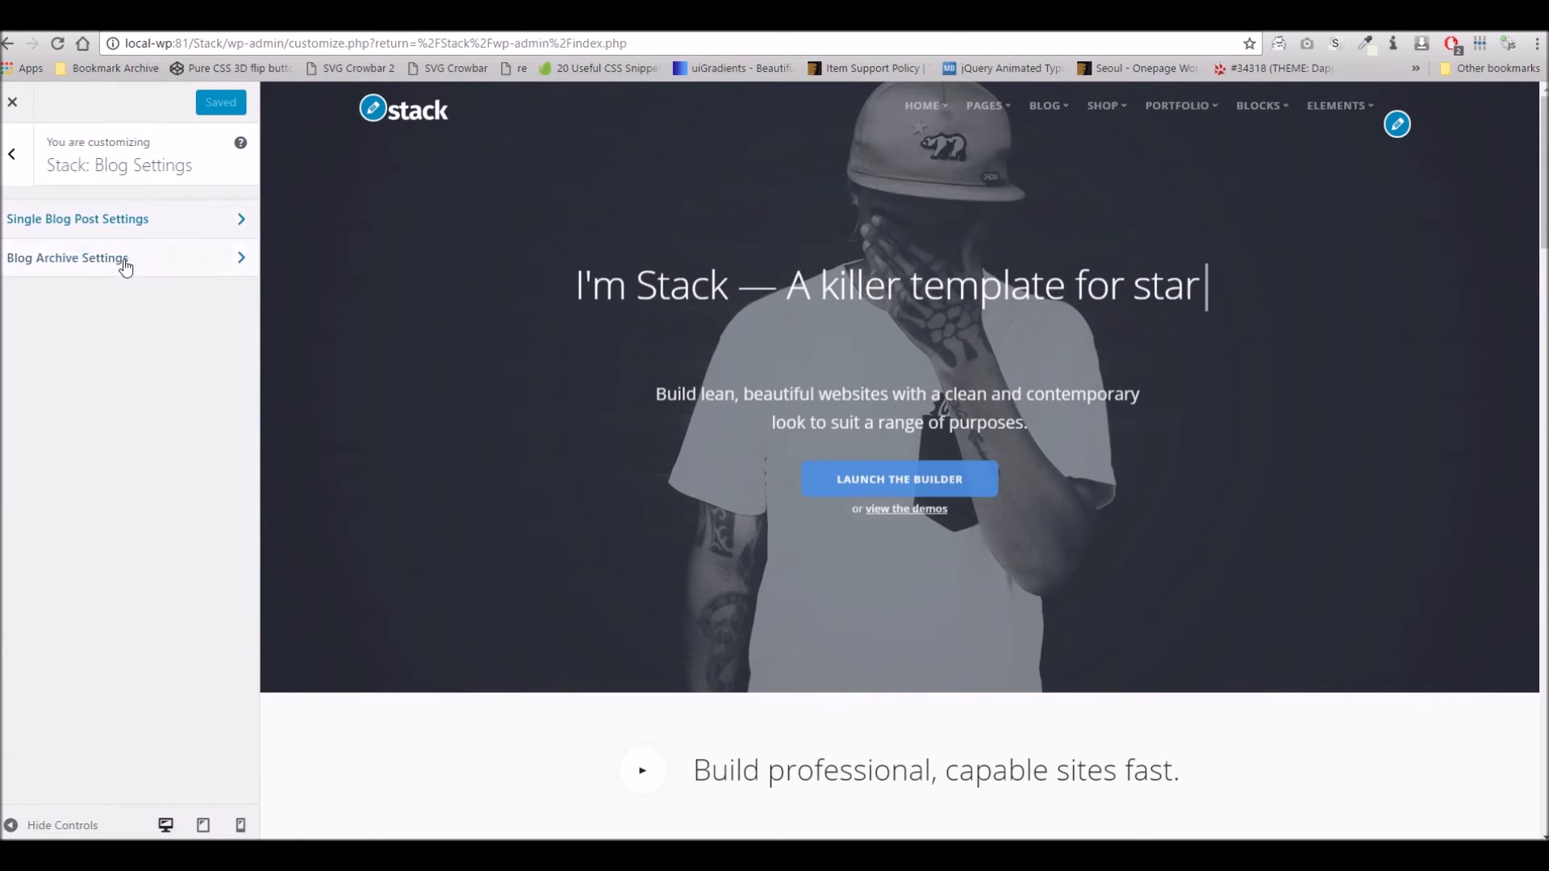
Check the Global Blog Layout option in the Blog Archive Settings, and return to the main section list
click(115, 266)
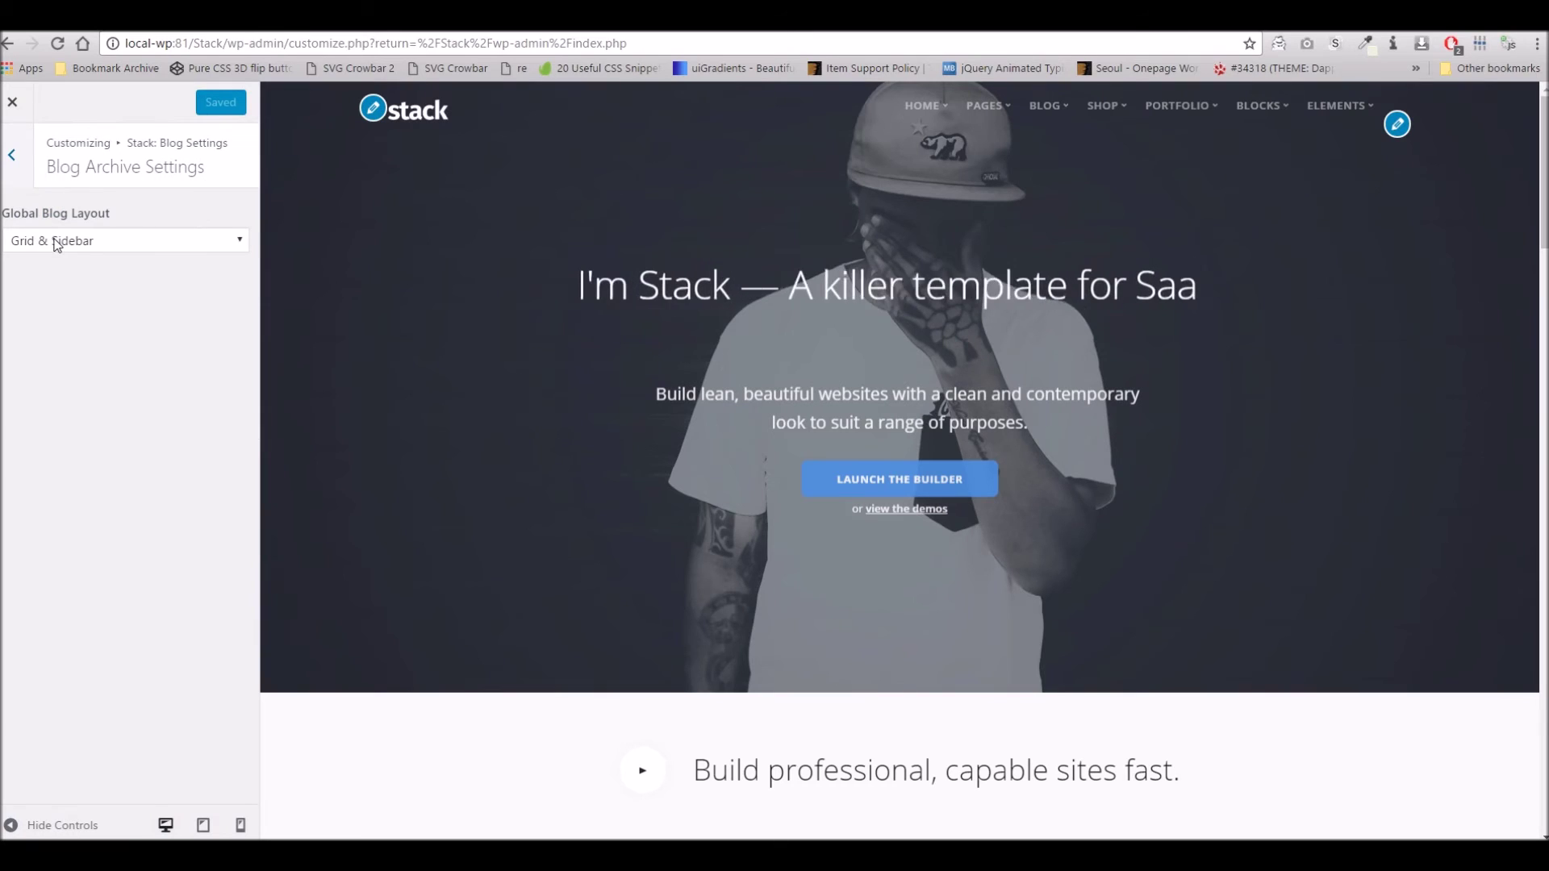
click(32, 161)
click(32, 161)
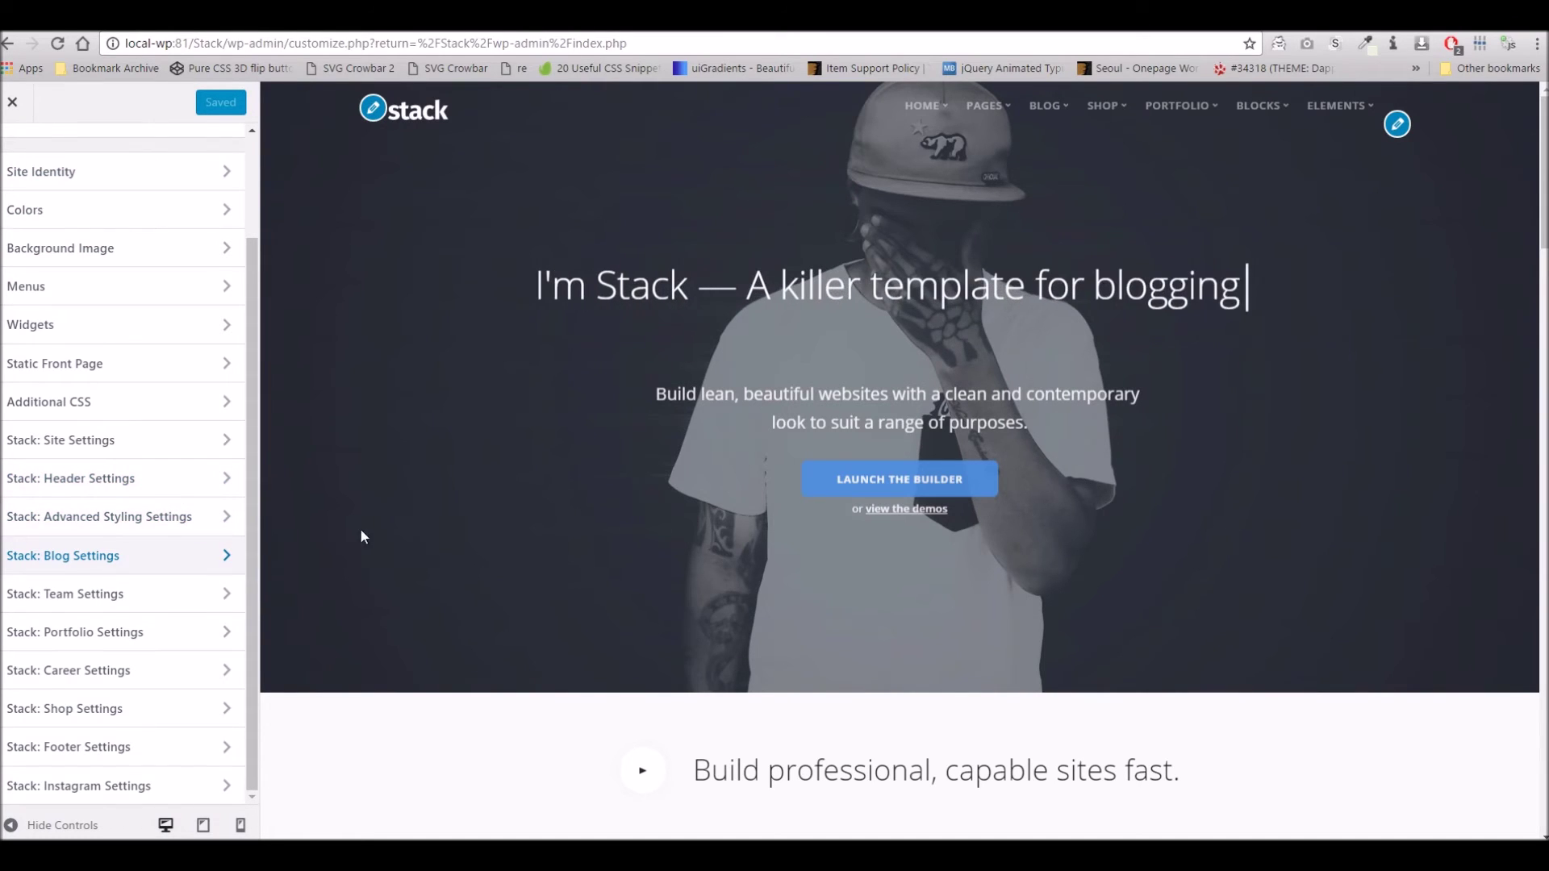
Review the archive title and global layout in the Team Archive Settings, and return to the main section list
click(121, 594)
click(117, 237)
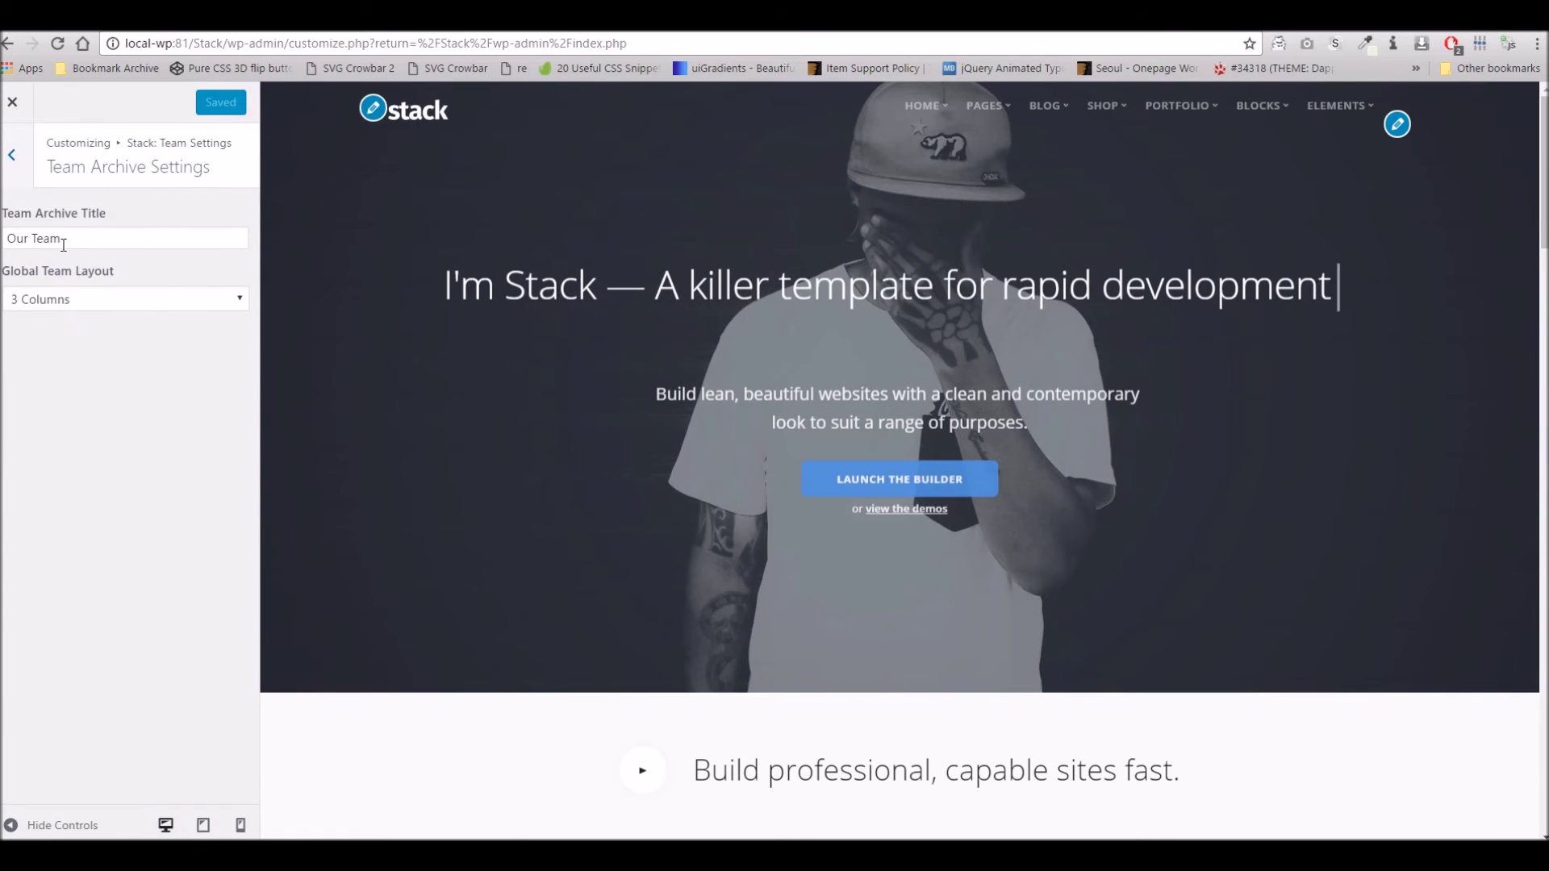
click(17, 179)
click(32, 183)
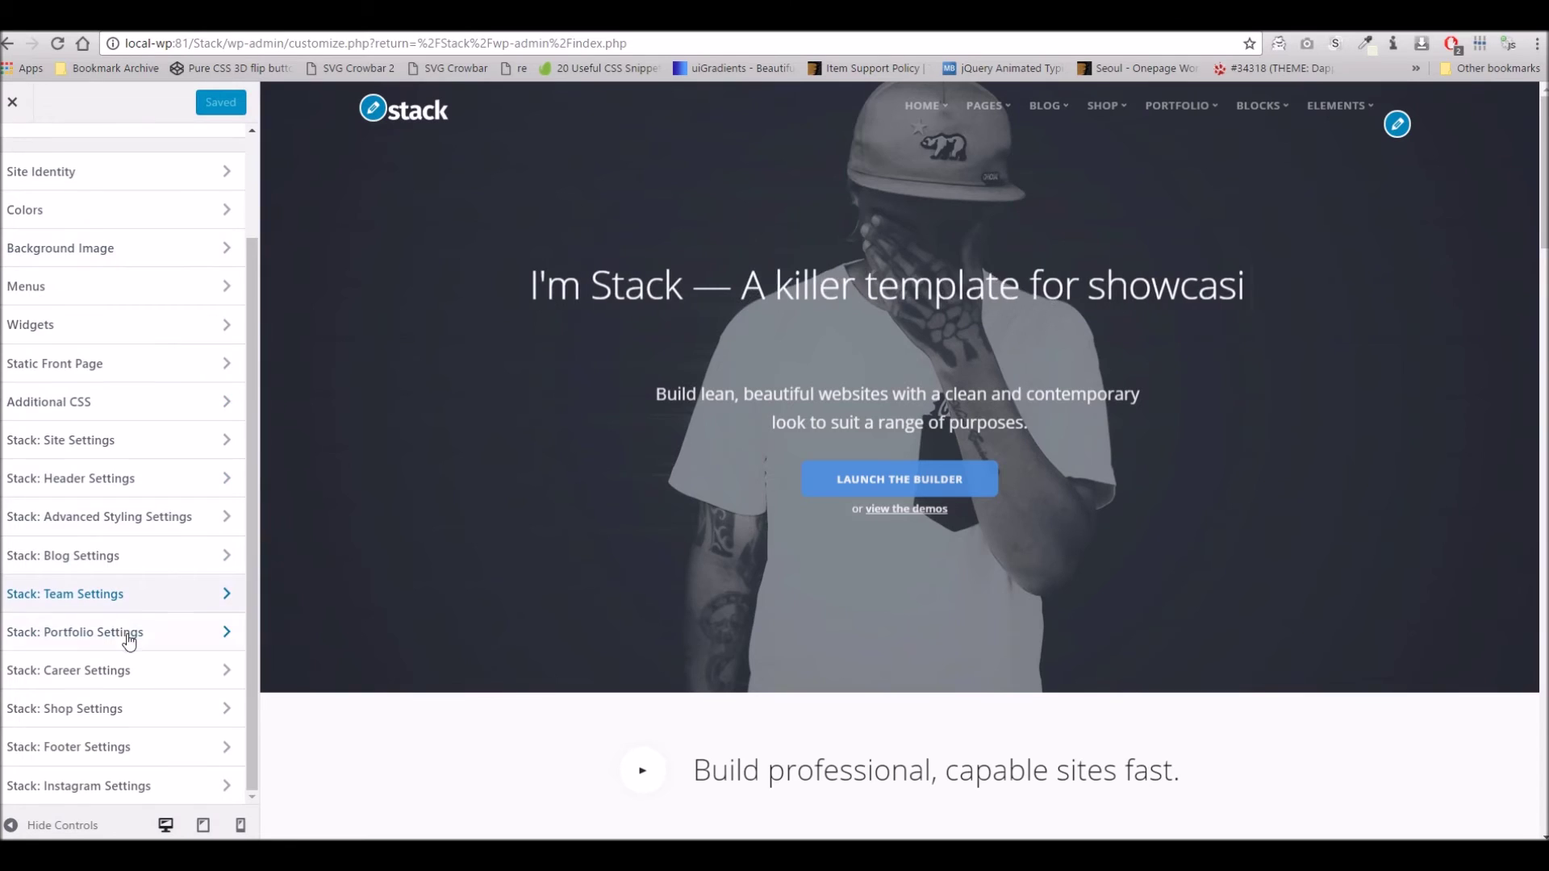
Review the archive title and global layout in the Portfolio Archive Settings, and return to the main section list
click(125, 633)
click(74, 220)
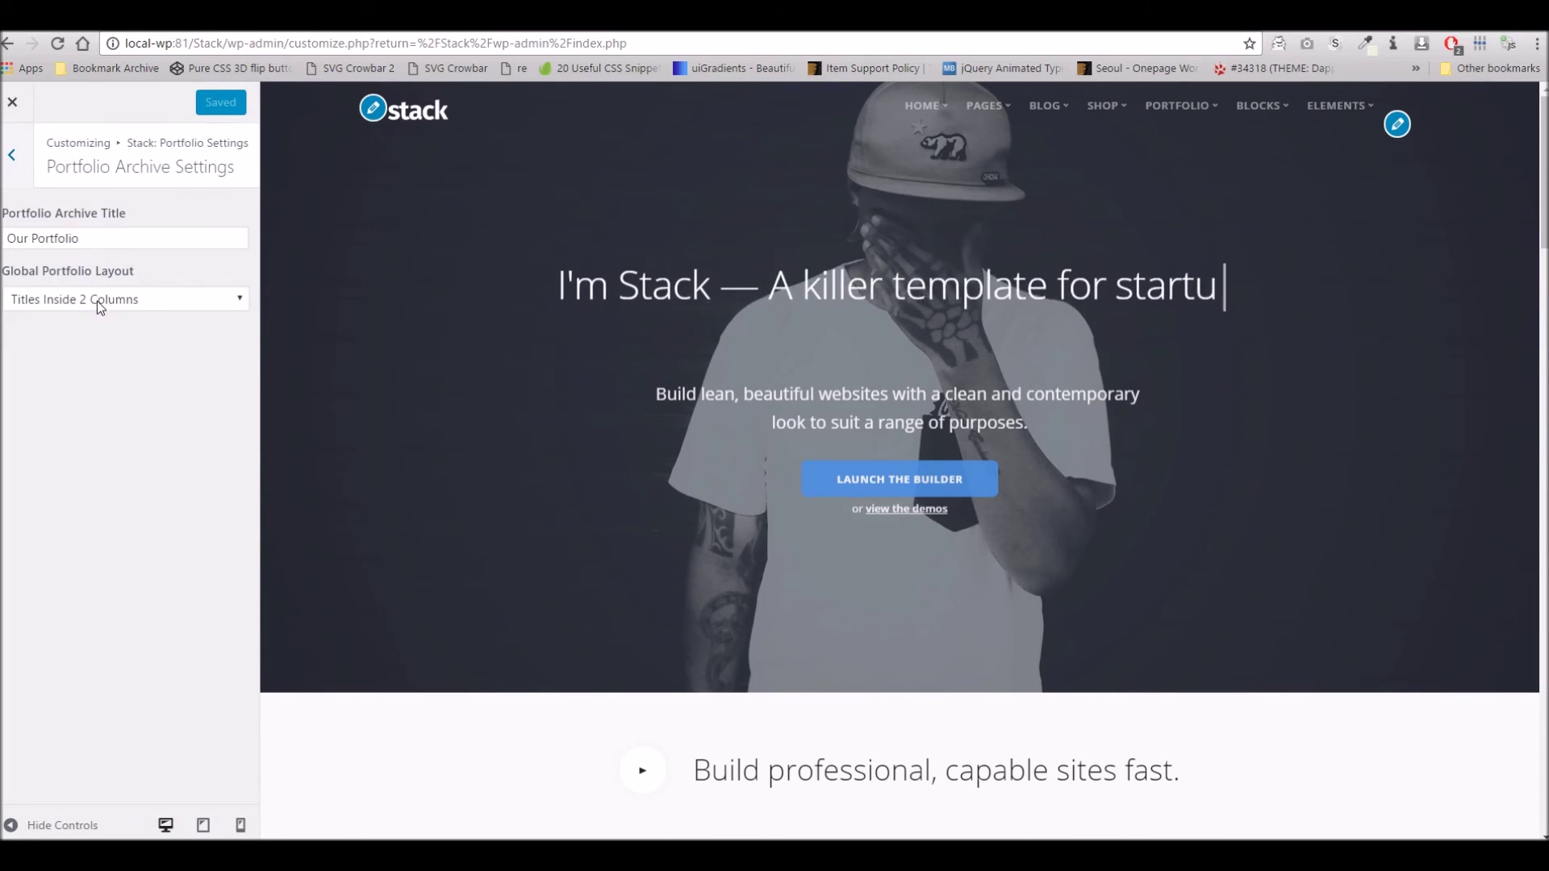
click(25, 171)
click(24, 169)
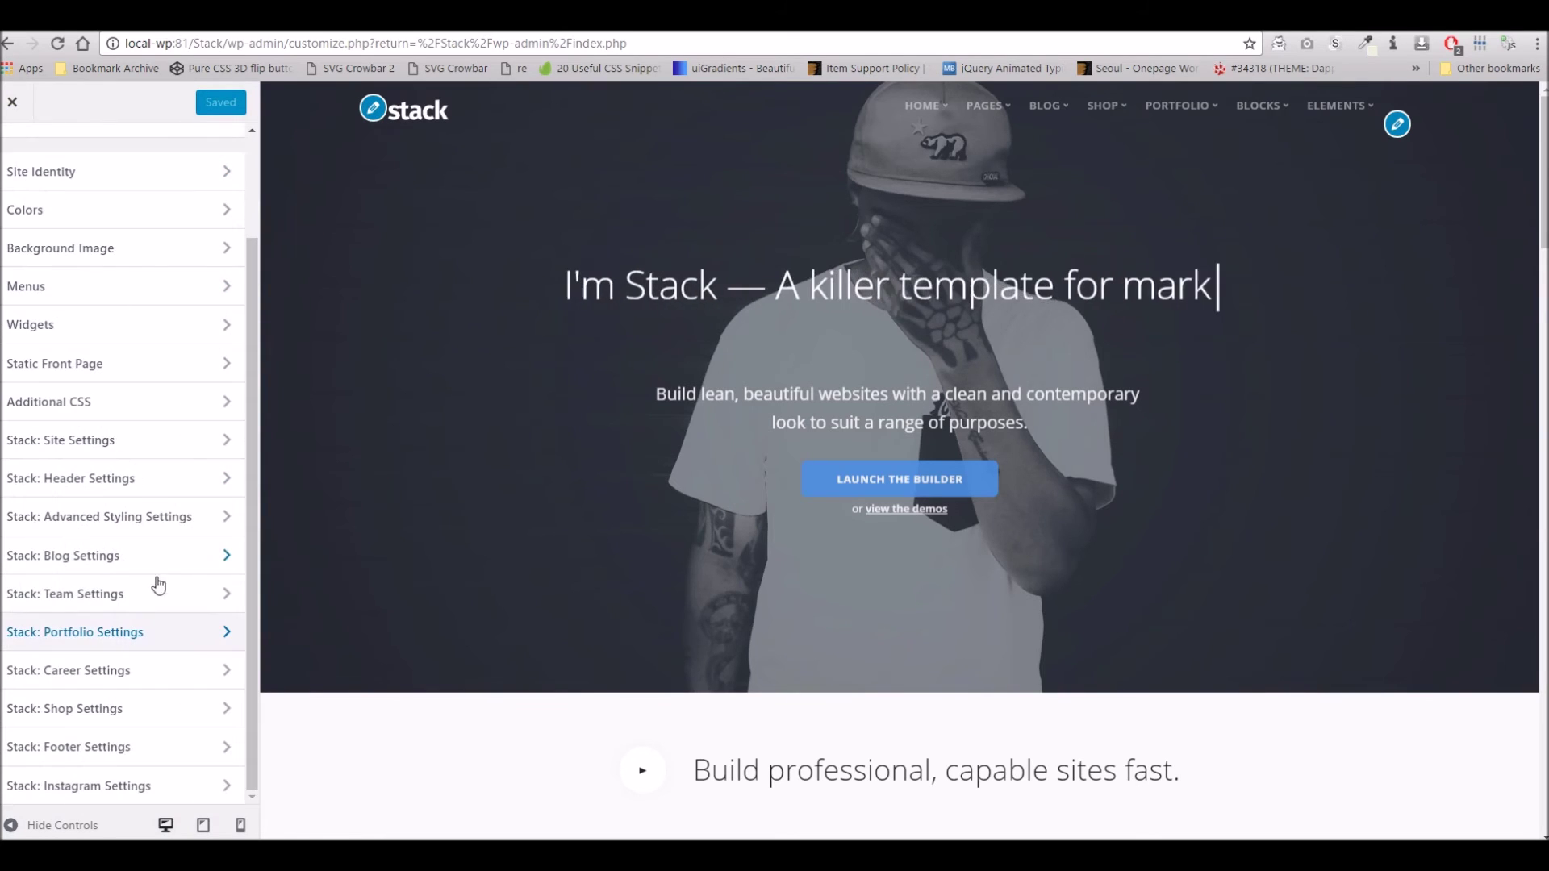
Review the archive title and call to action section in the Career Archive Settings, and return to the main section list
click(186, 669)
click(65, 215)
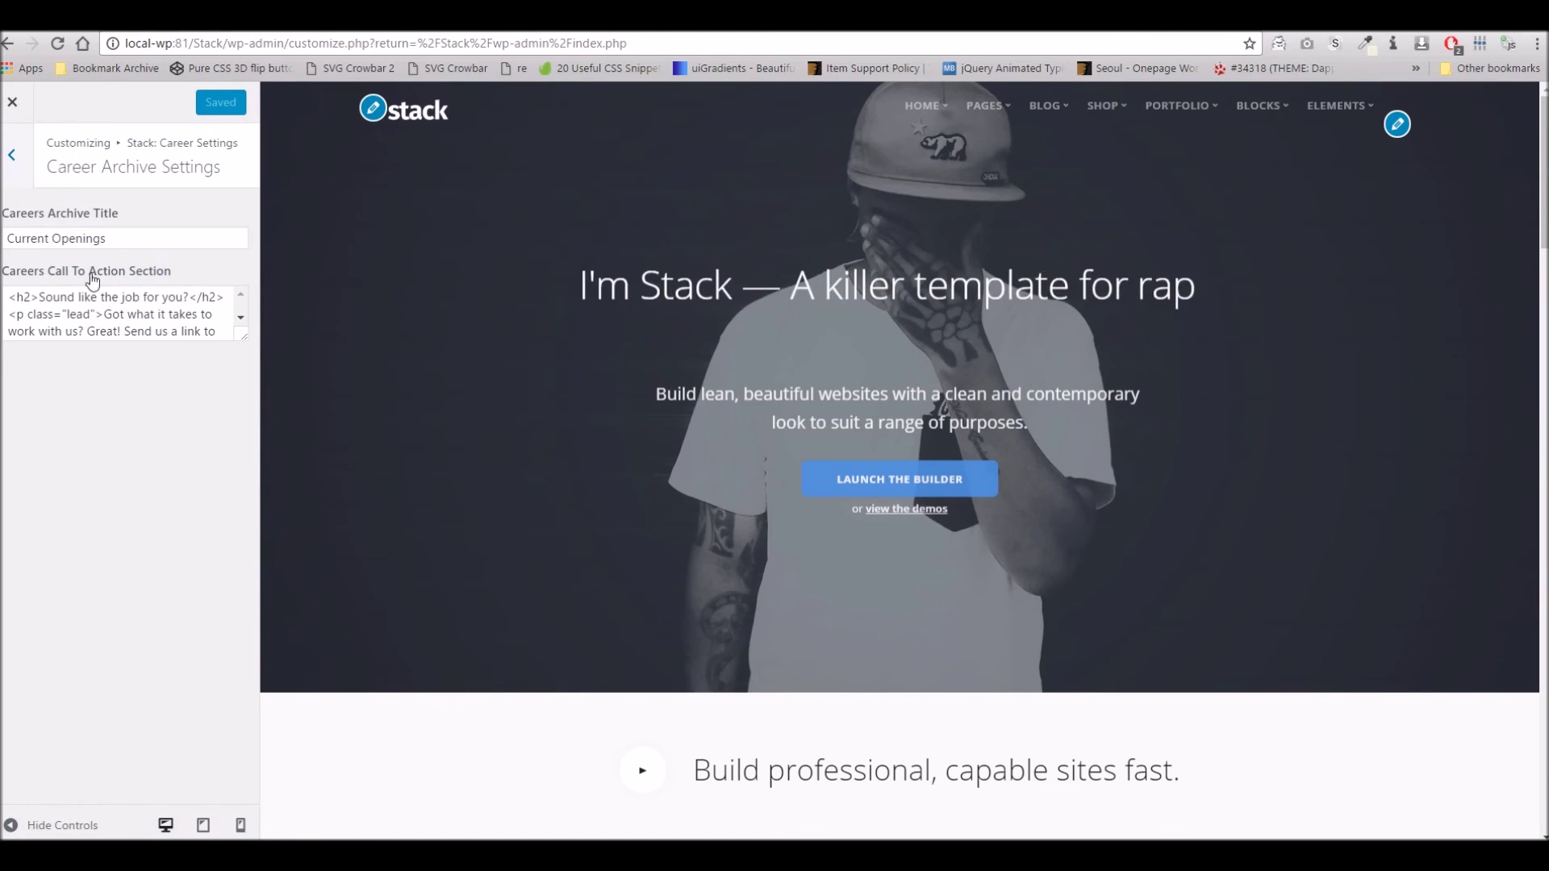
click(13, 157)
click(13, 164)
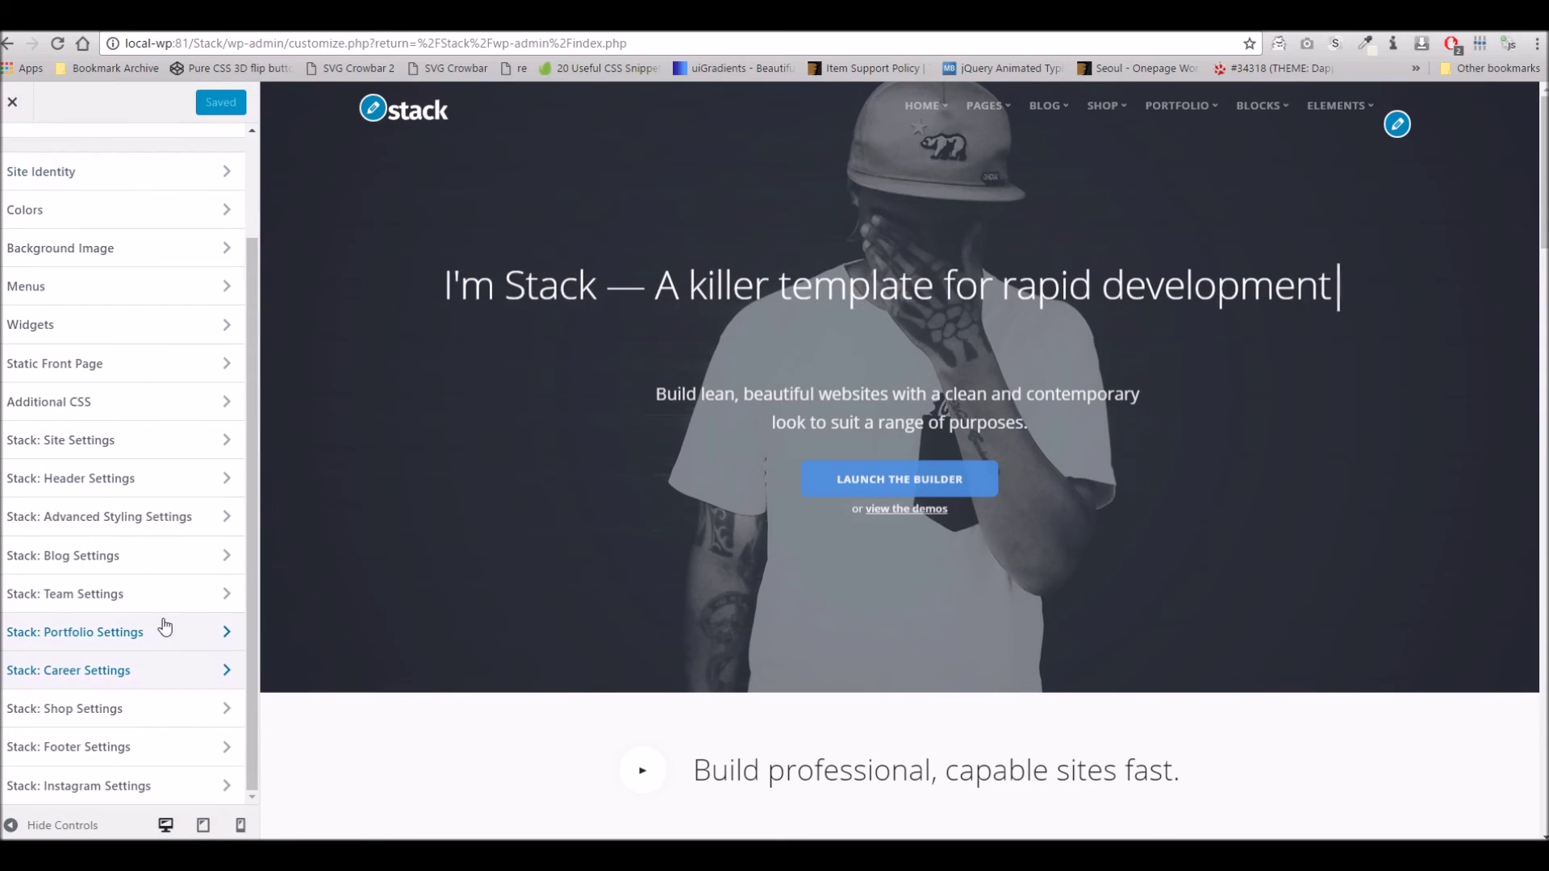
Review the archive title and global layout in the Shop Archive Settings, and return to the main section list
click(89, 710)
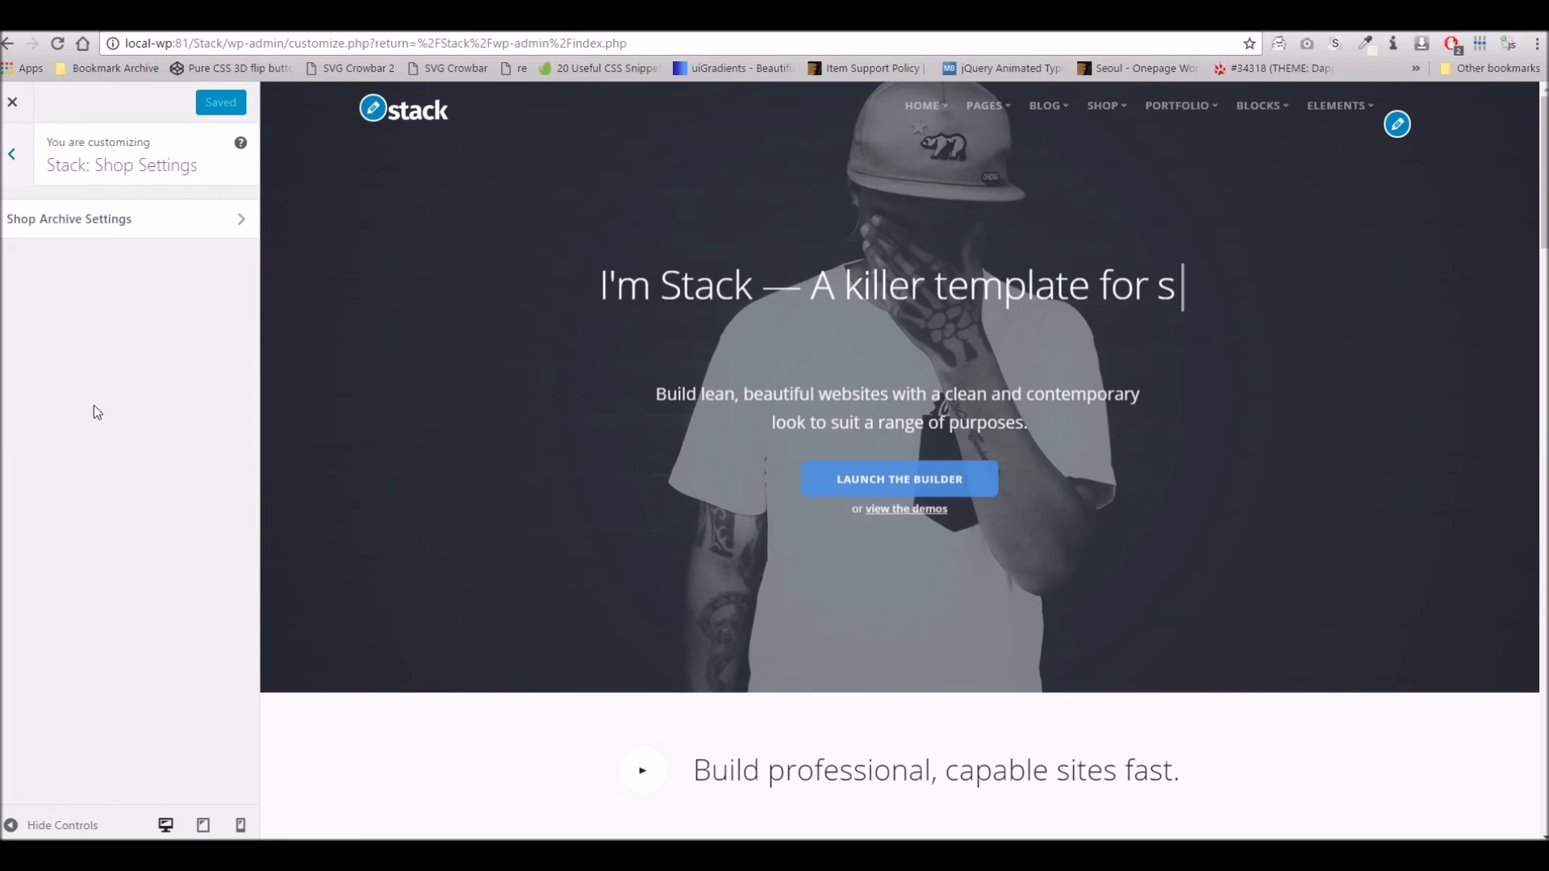
click(36, 220)
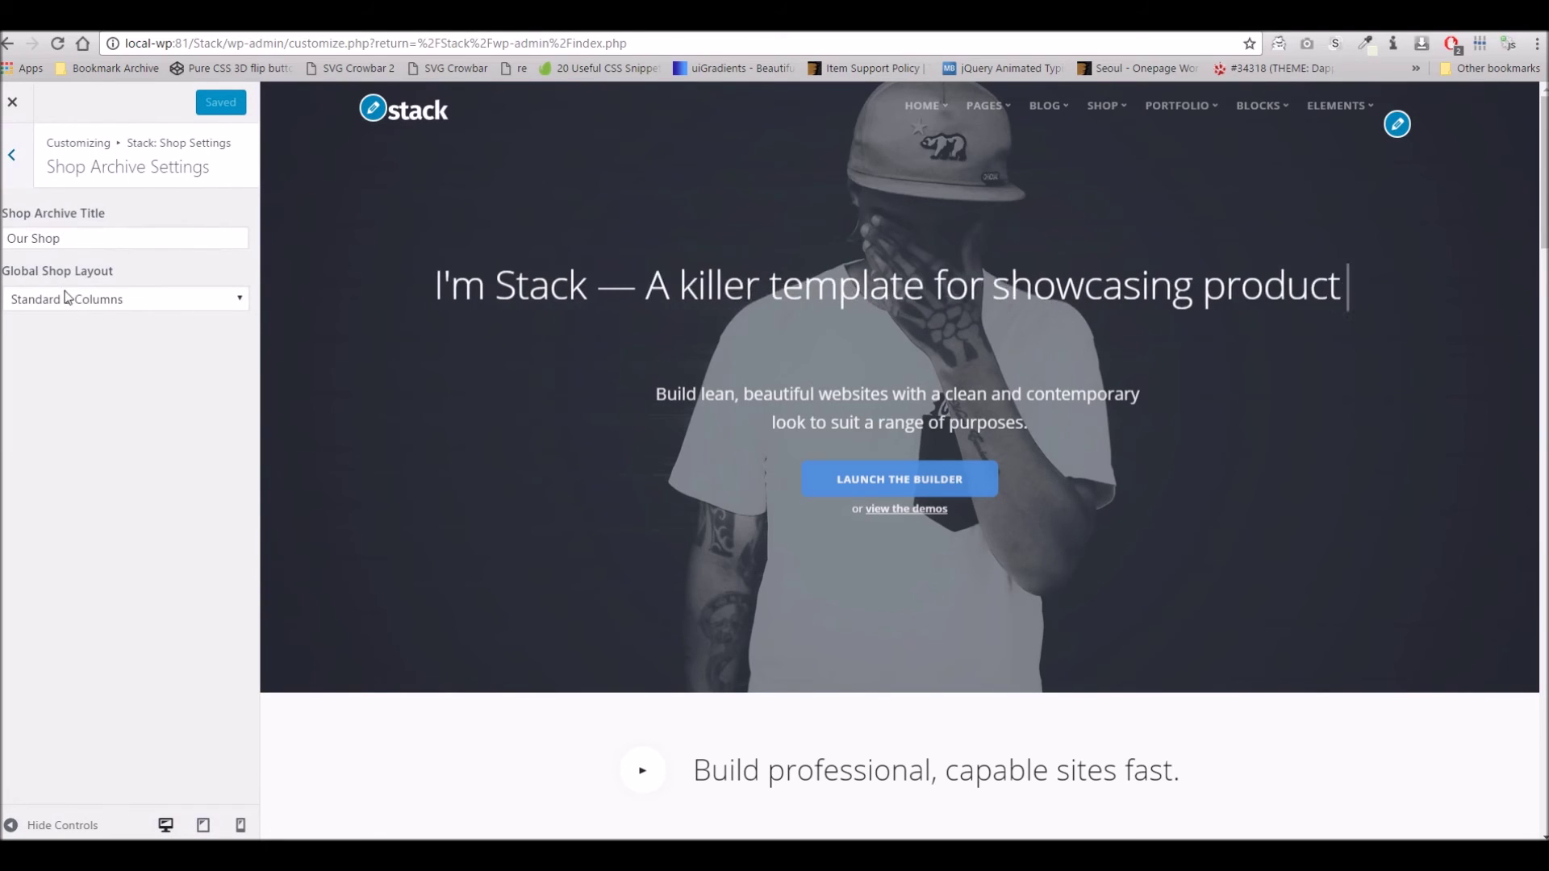
click(23, 167)
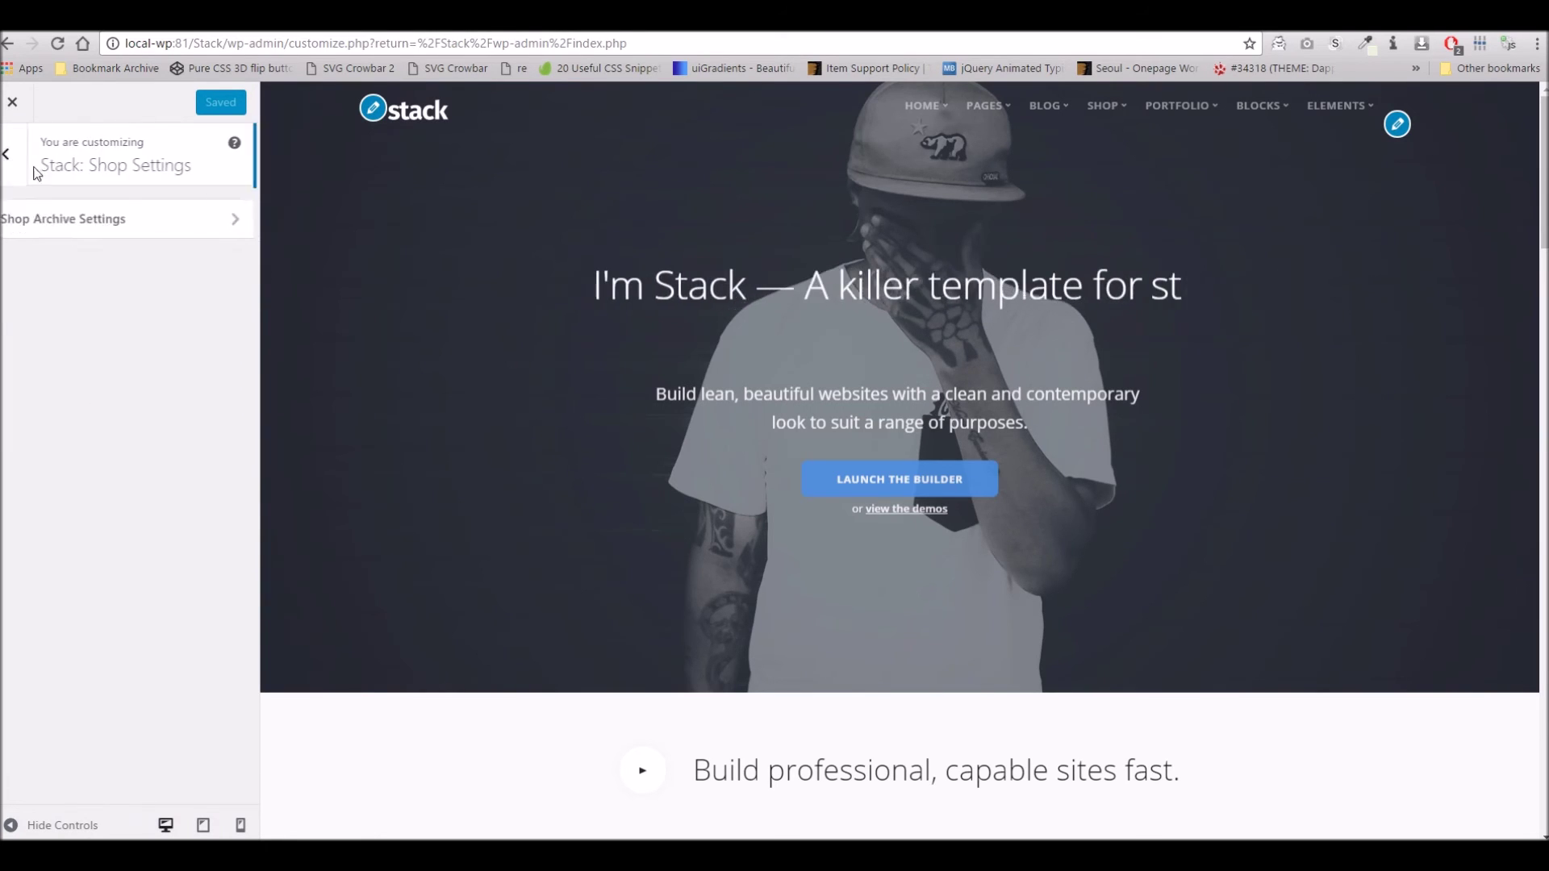
click(31, 165)
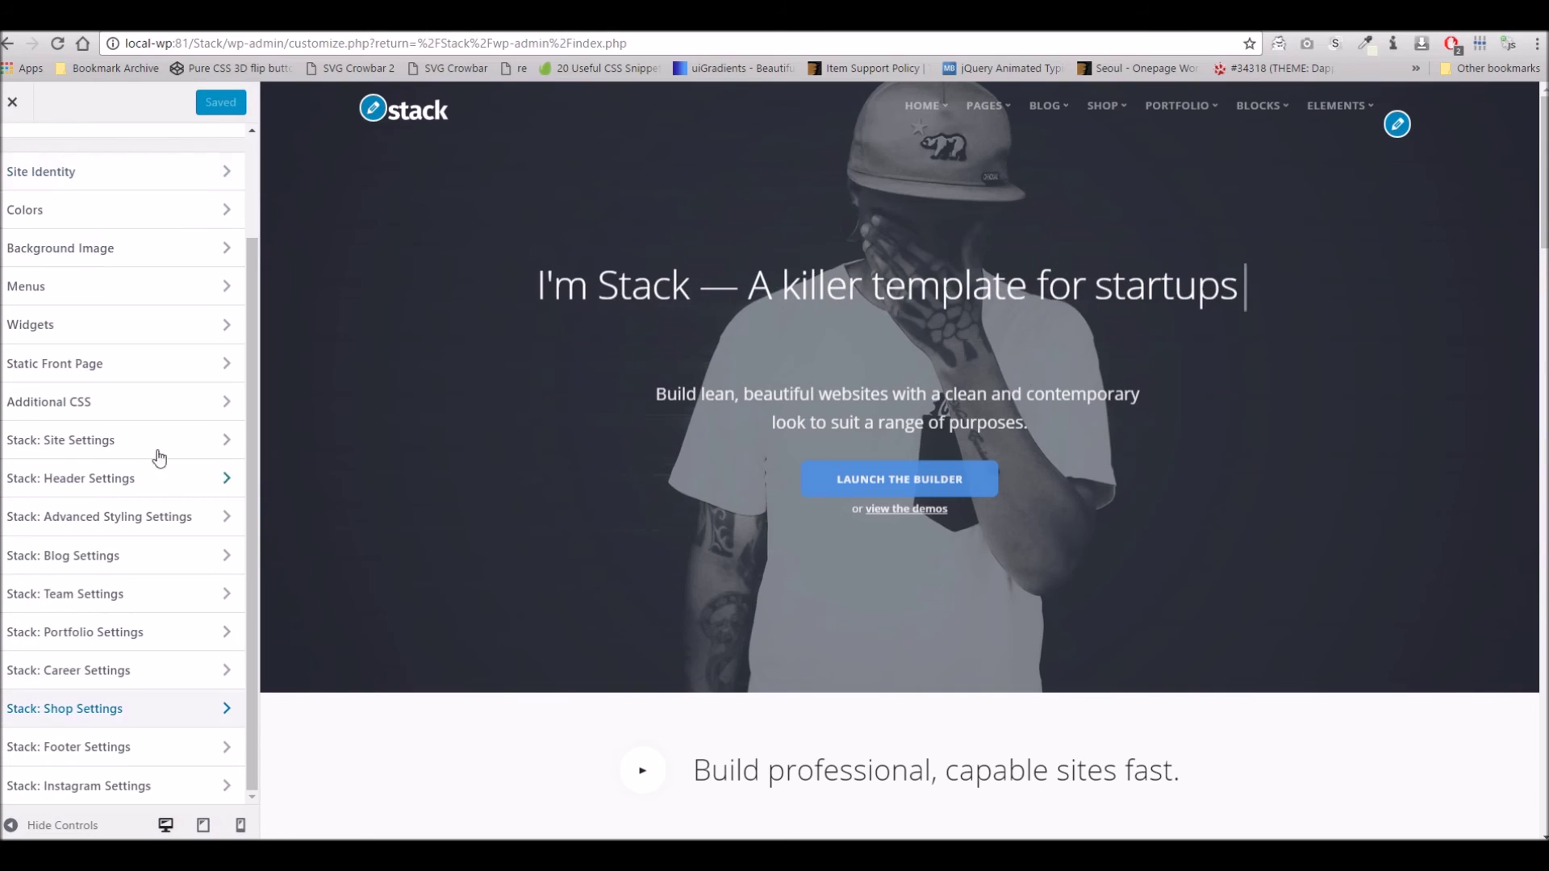
Review the Global Footer Layout option in Stack: Footer Settings against the footer in the homepage preview
click(125, 757)
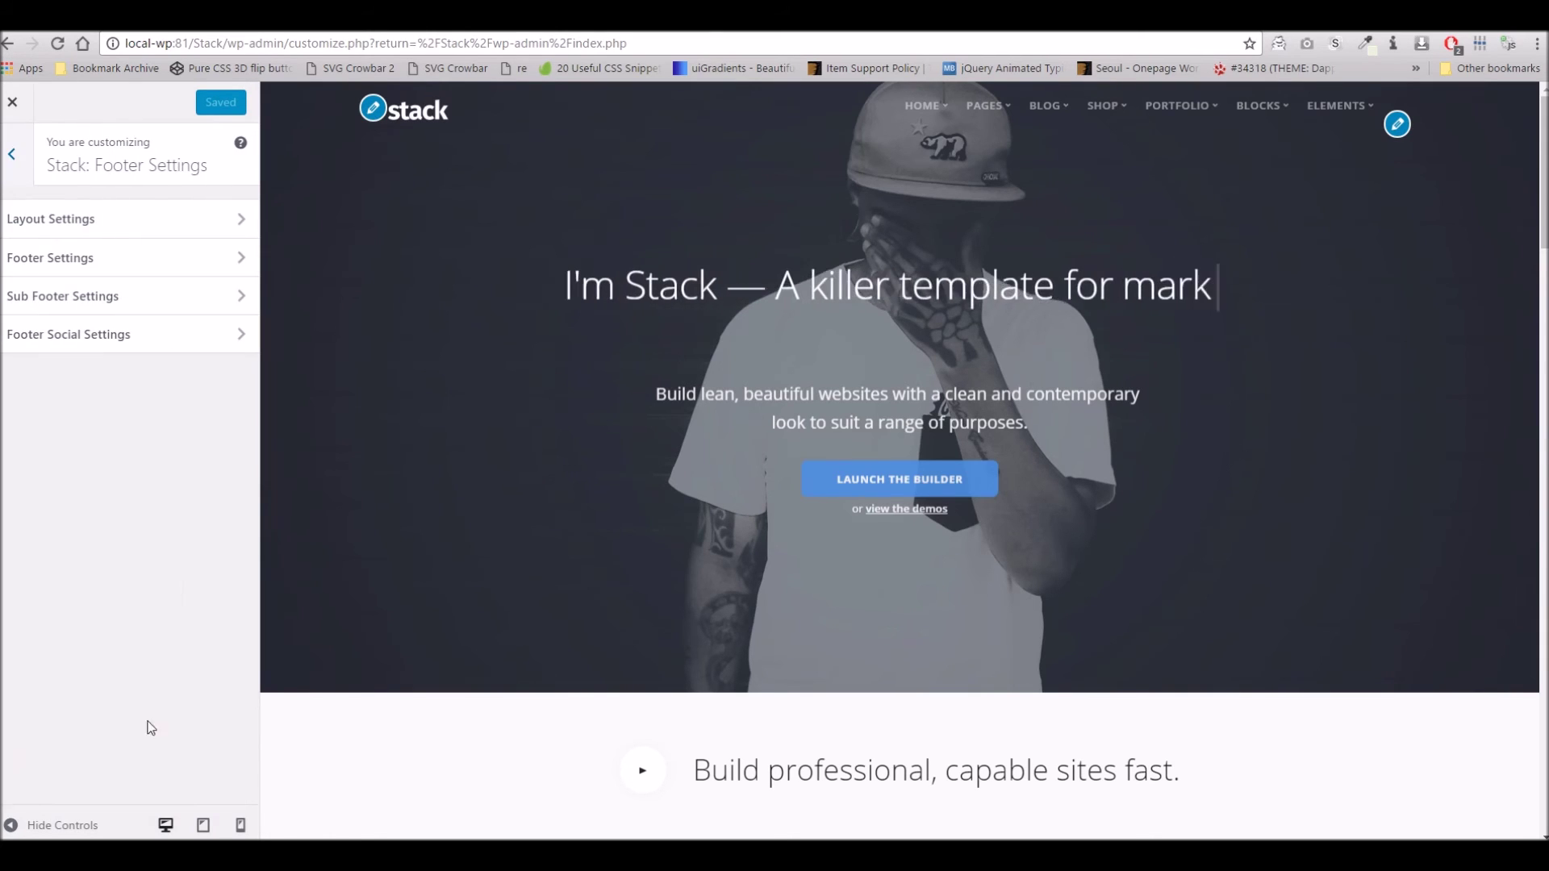
scroll(622, 484, down, 20)
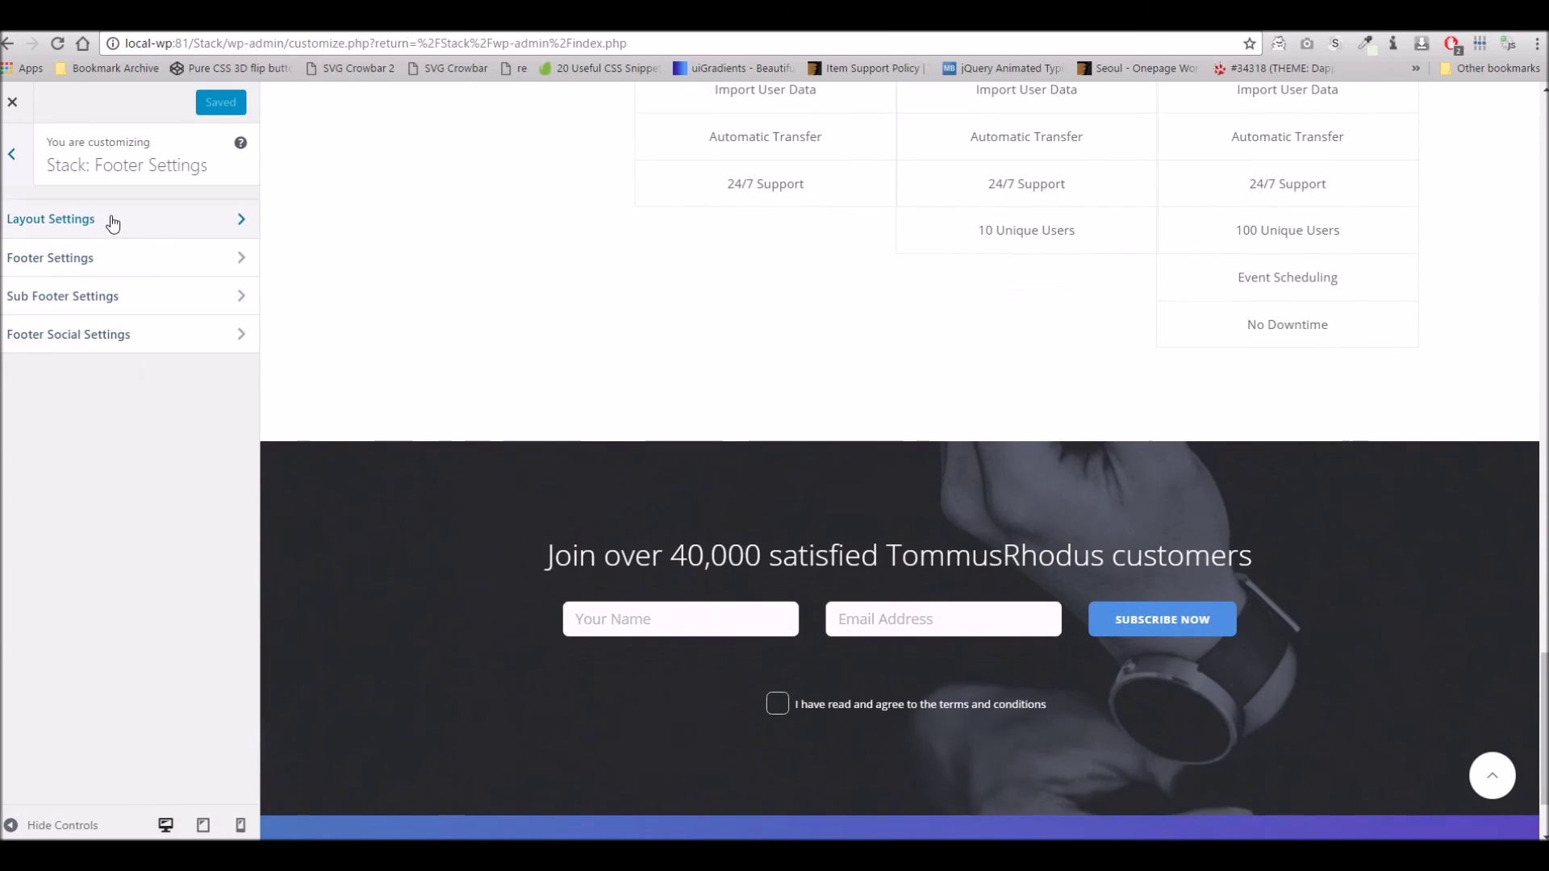
click(113, 221)
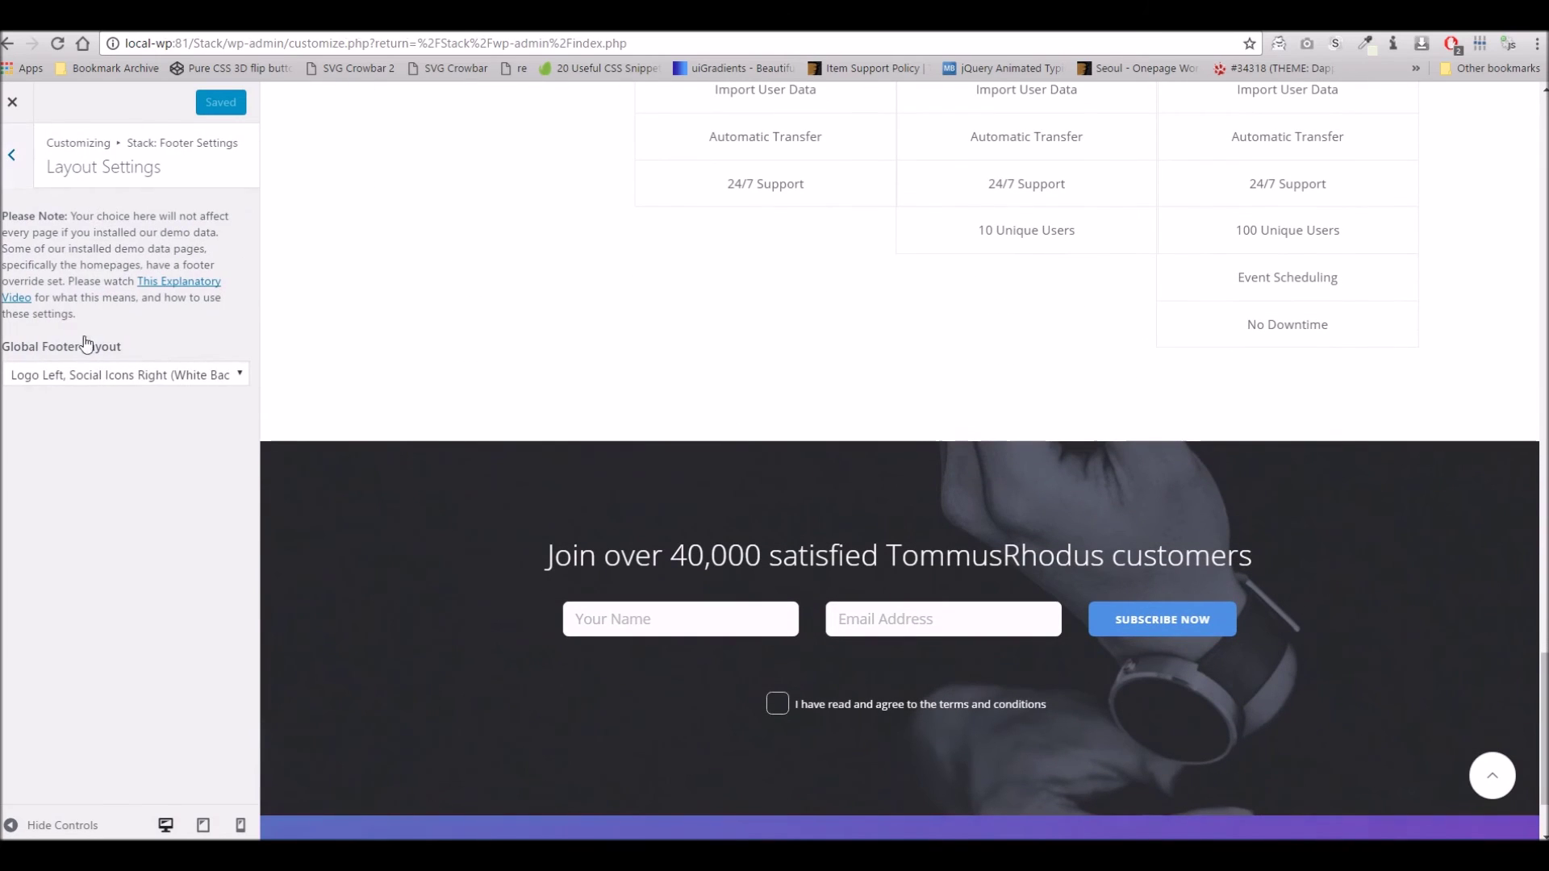
scroll(517, 536, down, 2)
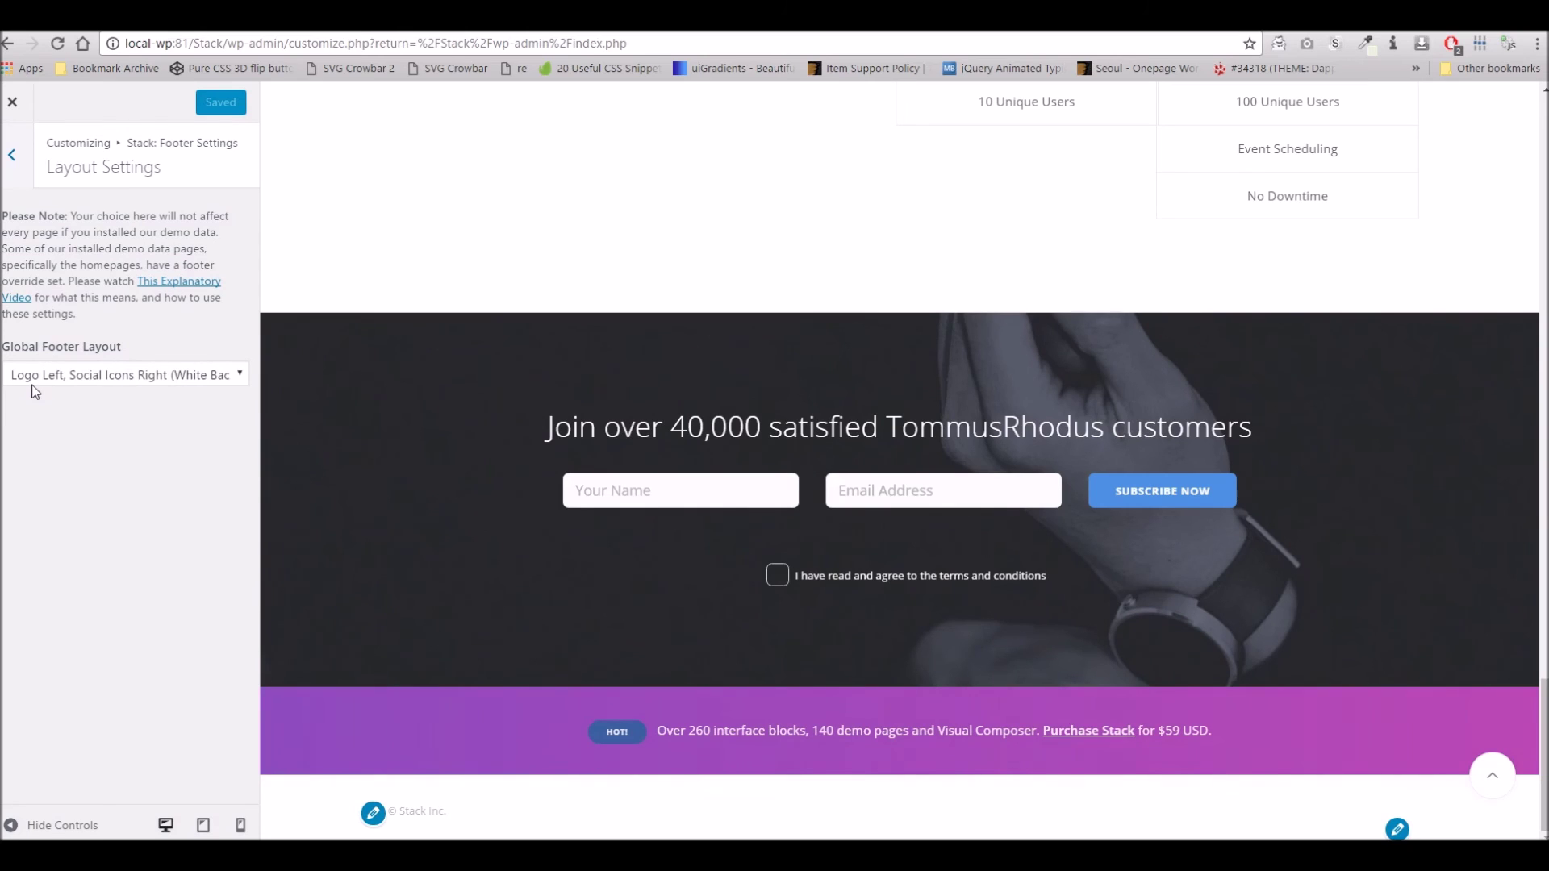
click(12, 155)
Review the subscribe form shortcode field in Footer Settings and the copyright, email and button fields in Sub Footer Settings
click(107, 258)
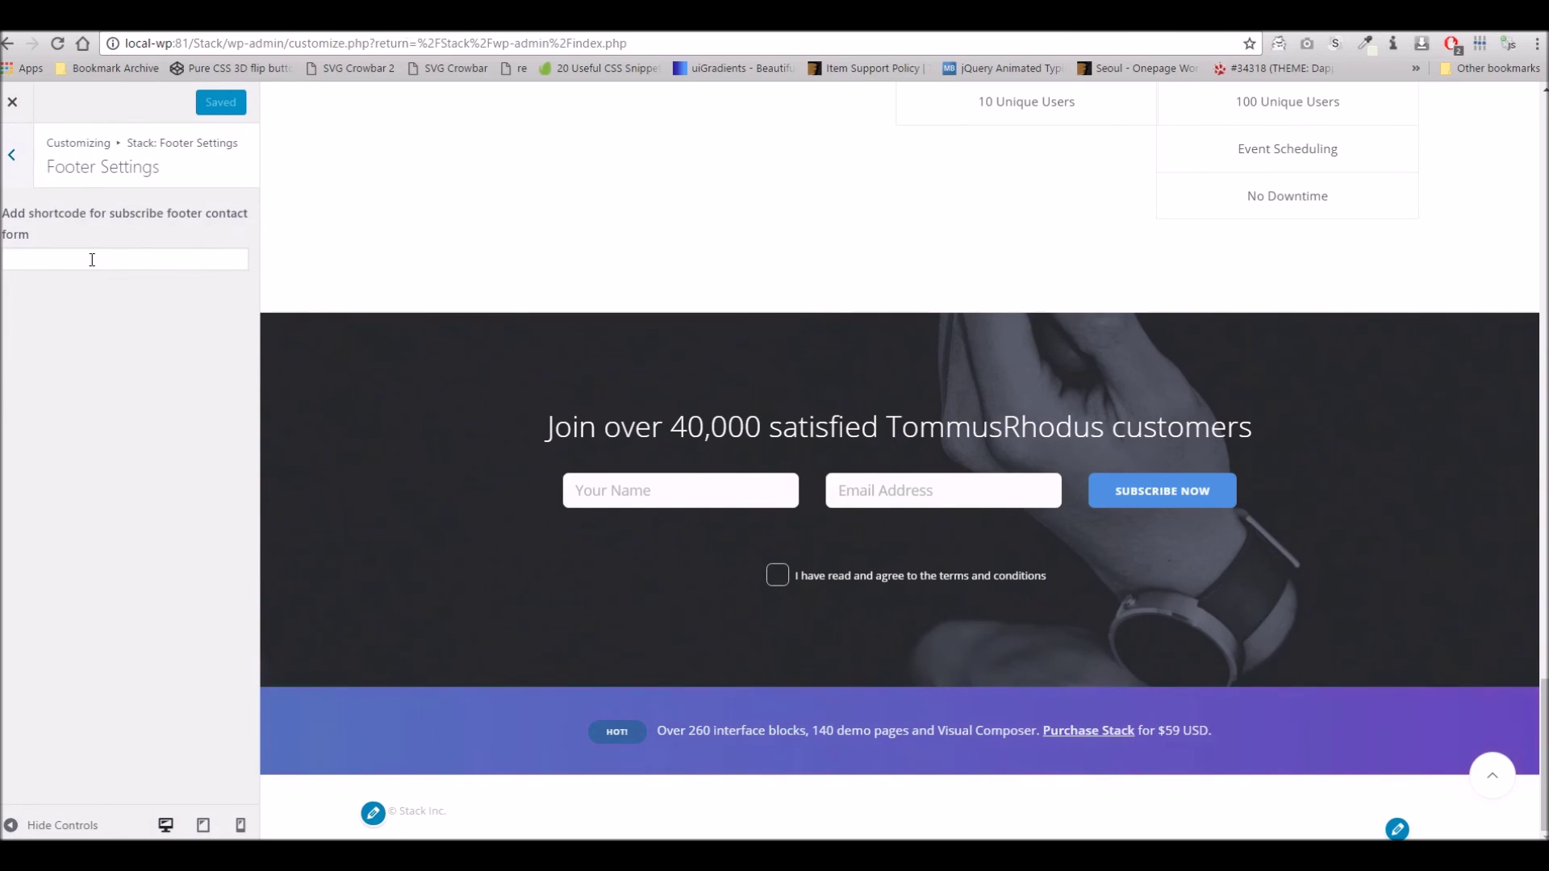
click(12, 174)
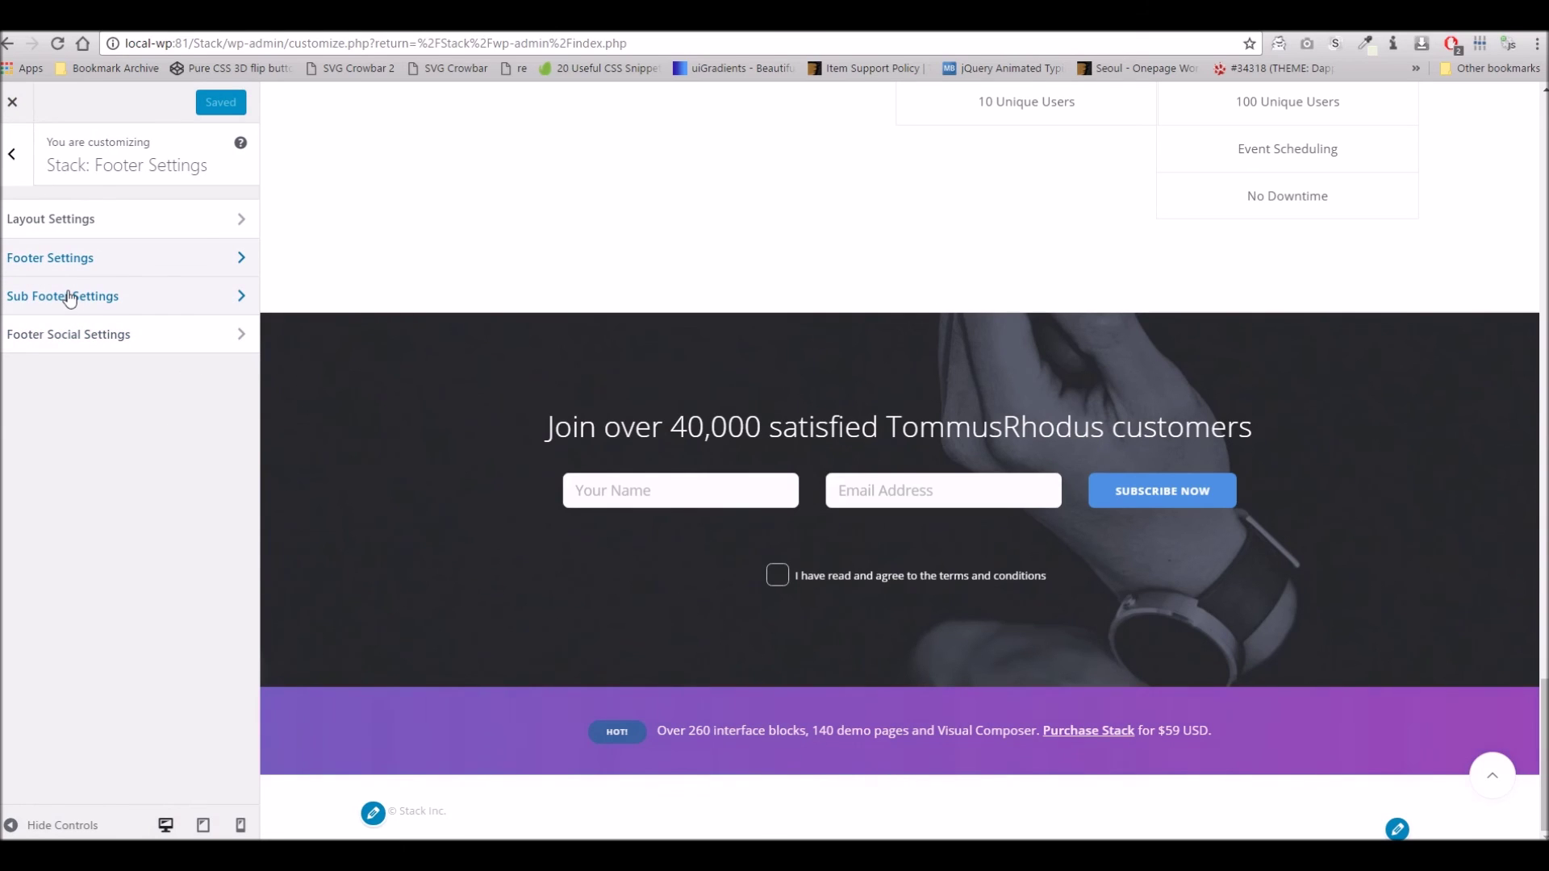
click(70, 298)
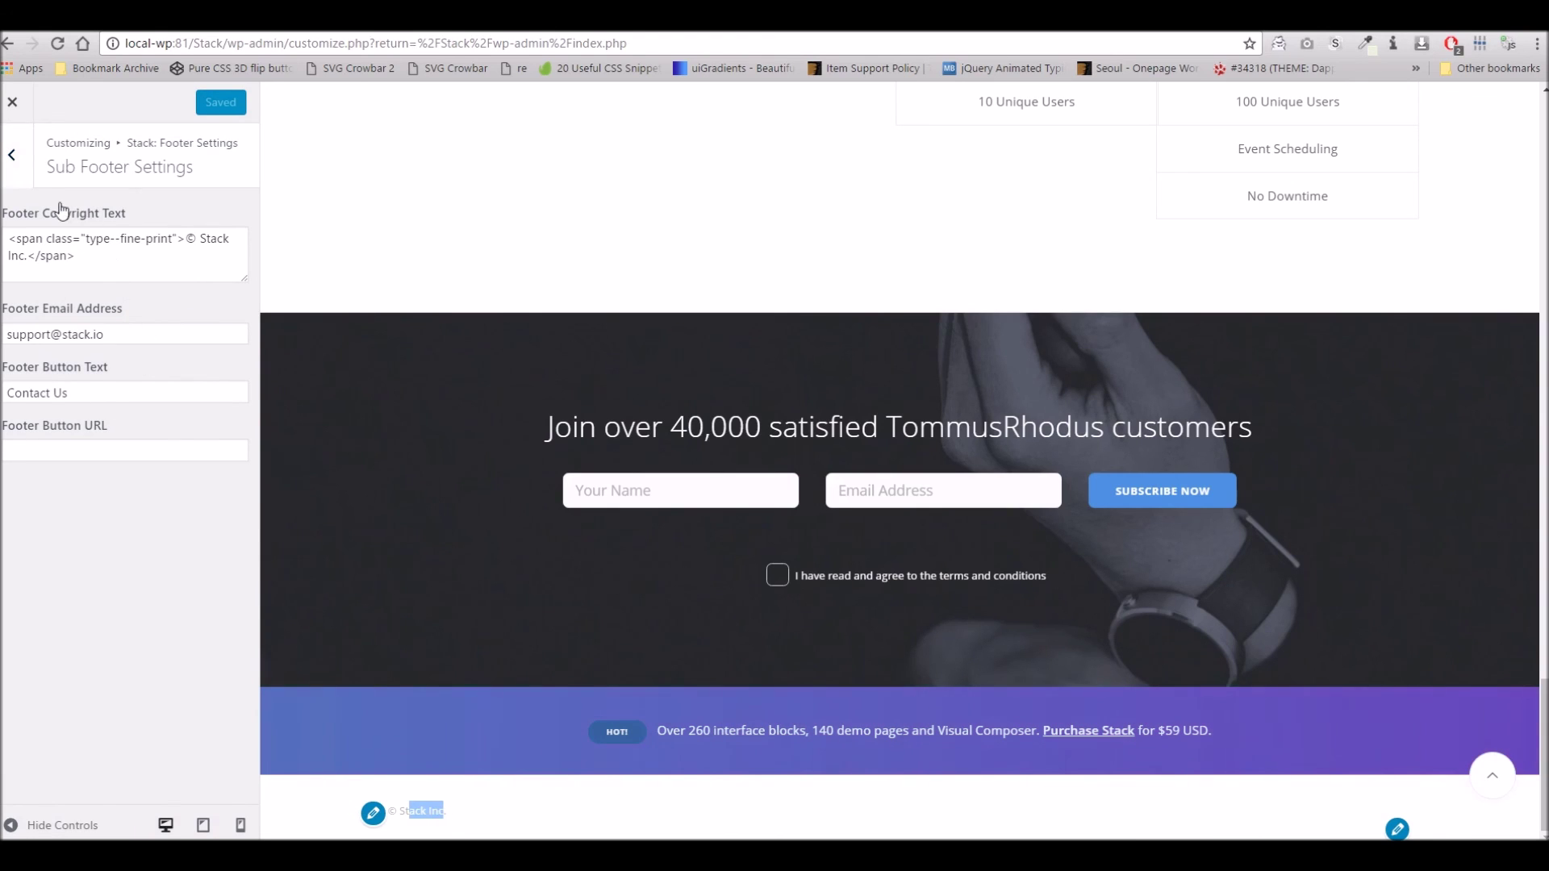
click(13, 157)
Review the social icon and URL fields in the Footer Social Settings, and return to the main section list
click(84, 336)
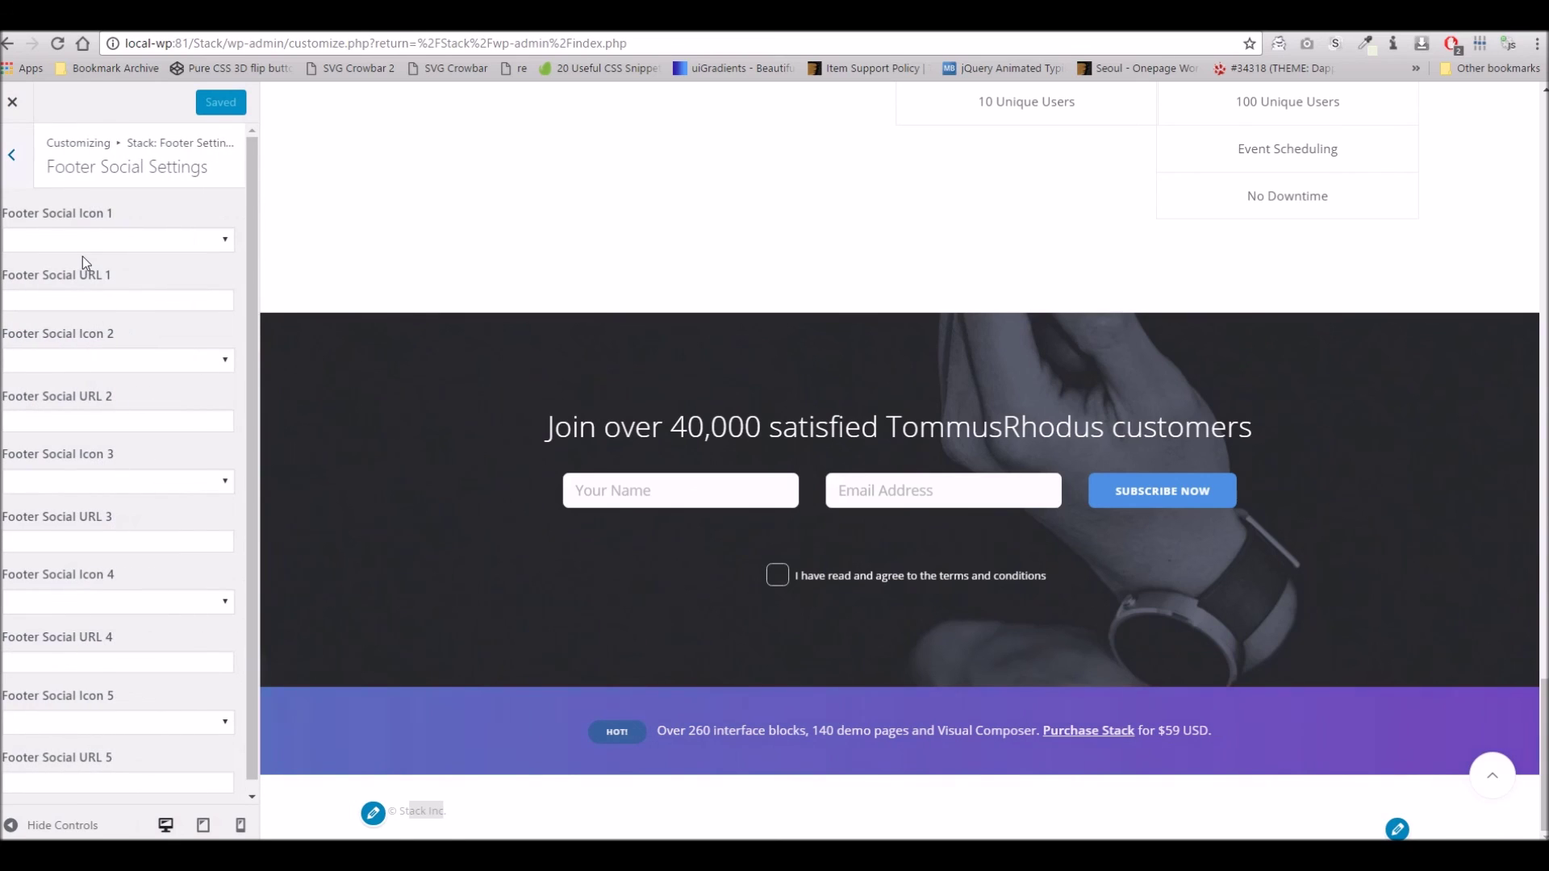
click(12, 154)
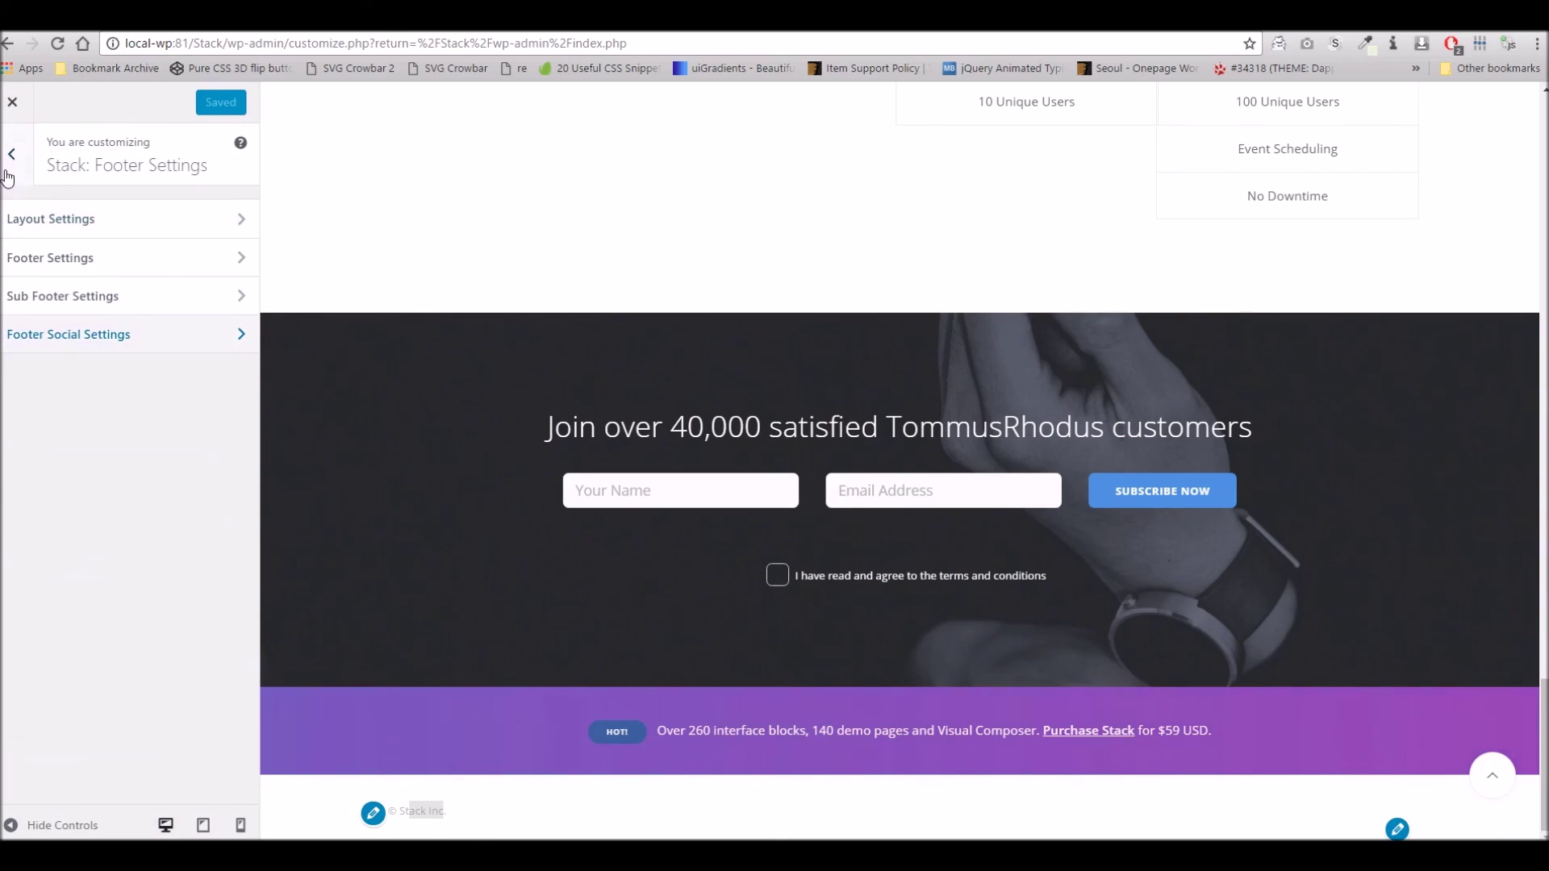
click(12, 154)
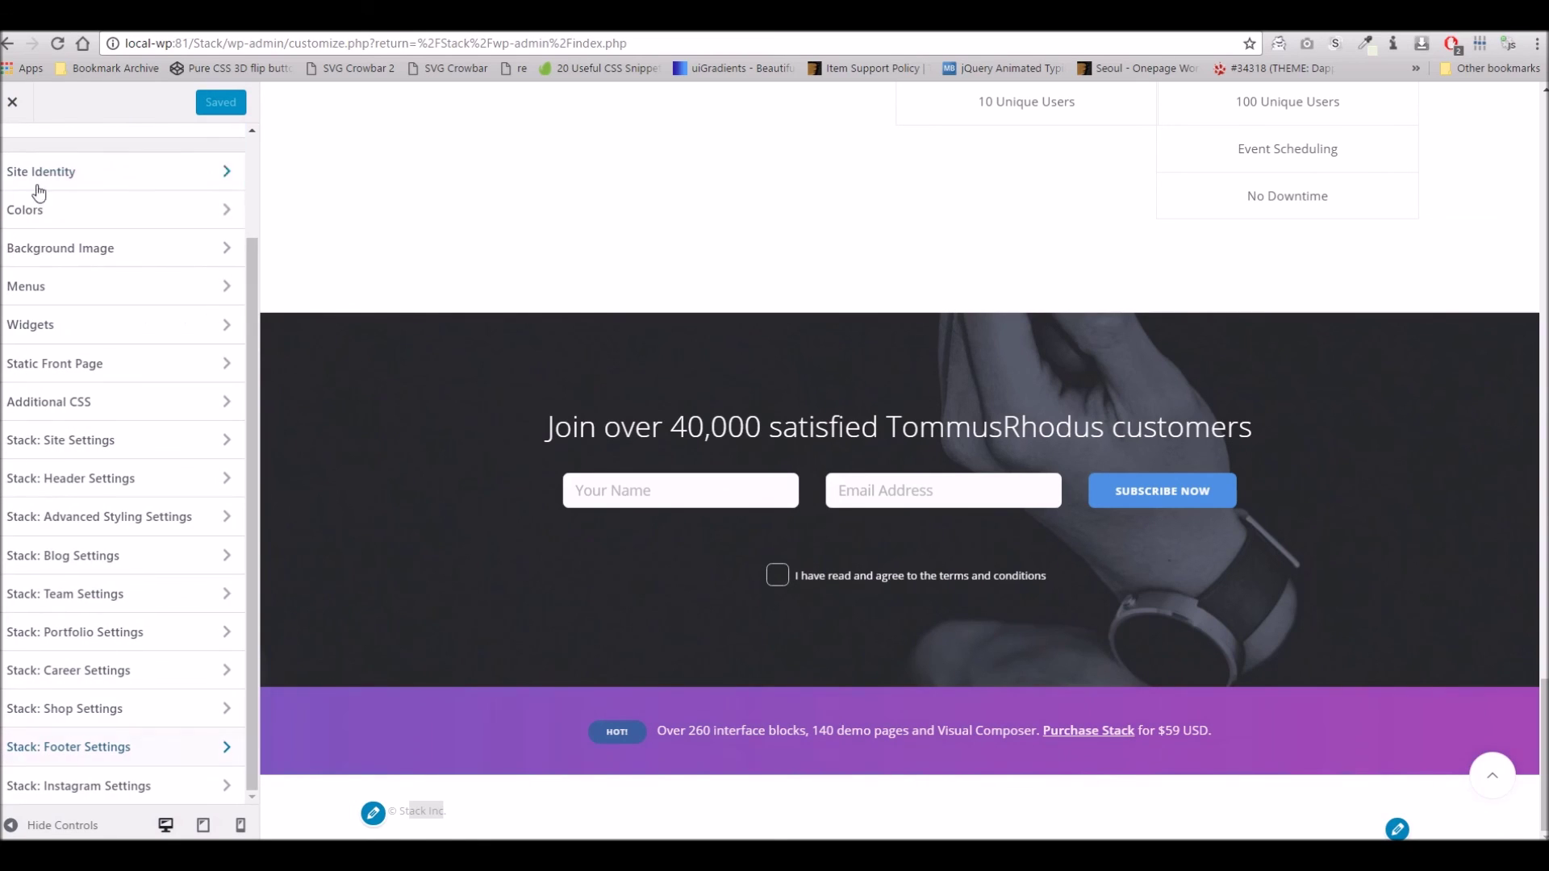
Review the setup note and the Access Token and Client ID fields in Stack: Instagram Settings, leaving both fields empty
click(149, 787)
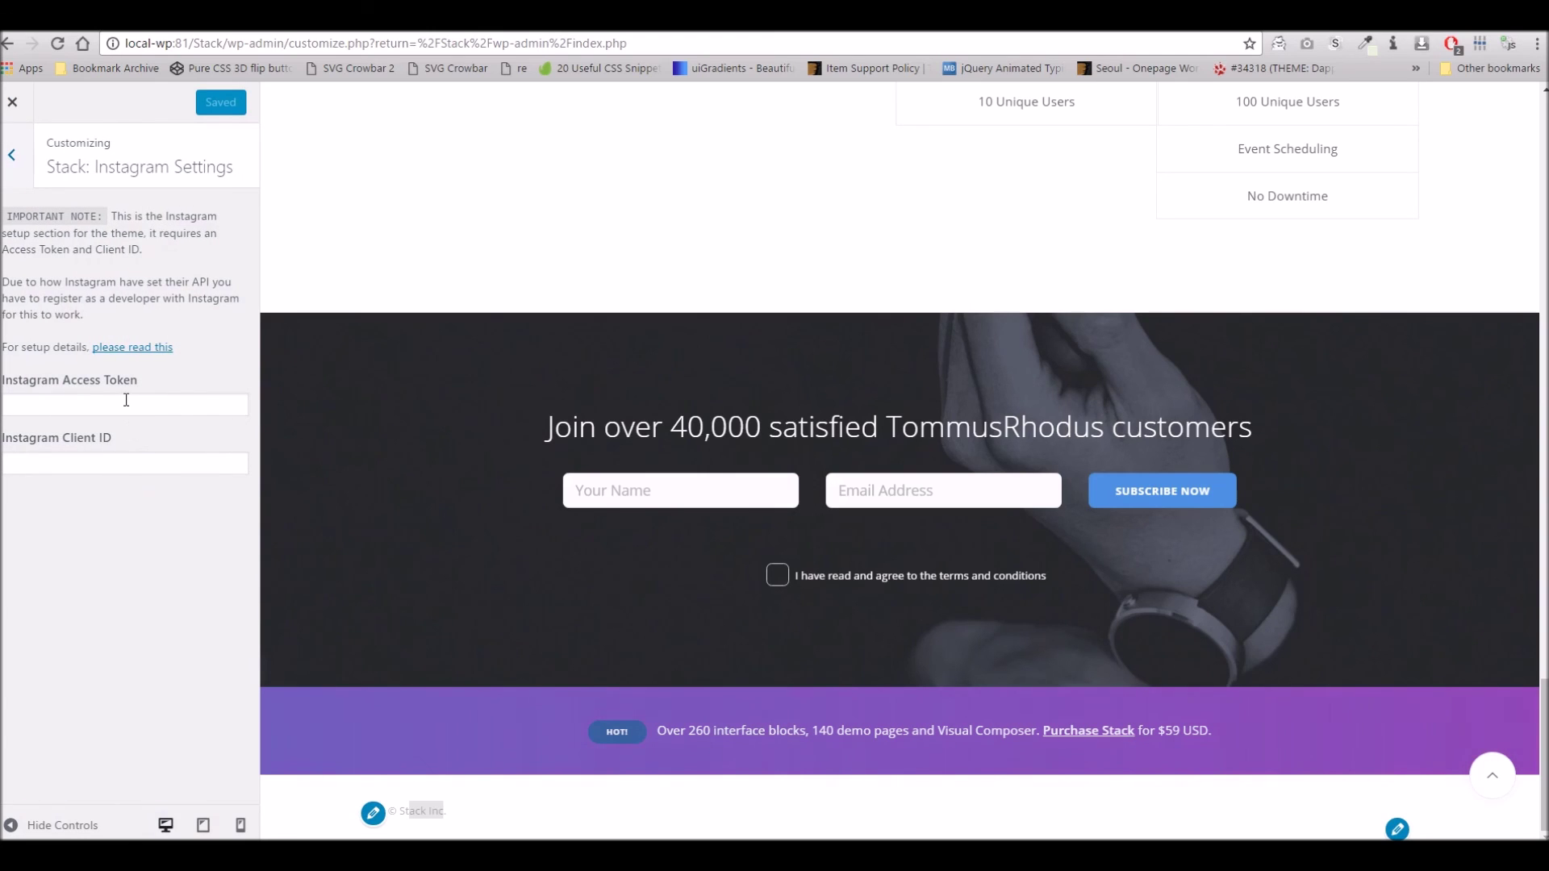
click(65, 403)
click(115, 471)
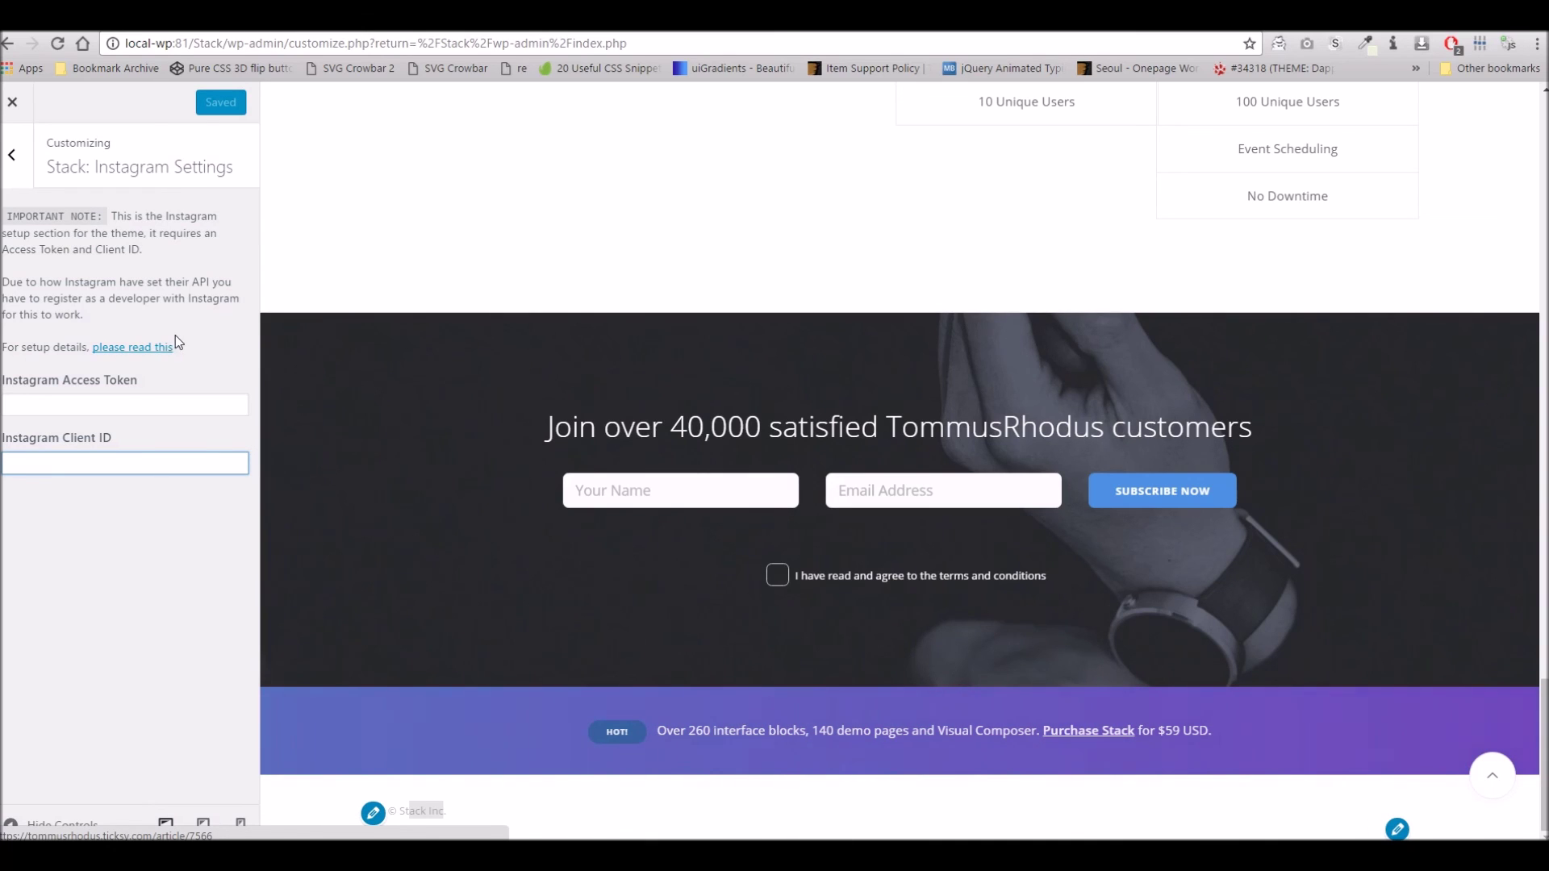
scroll(457, 394, up, 15)
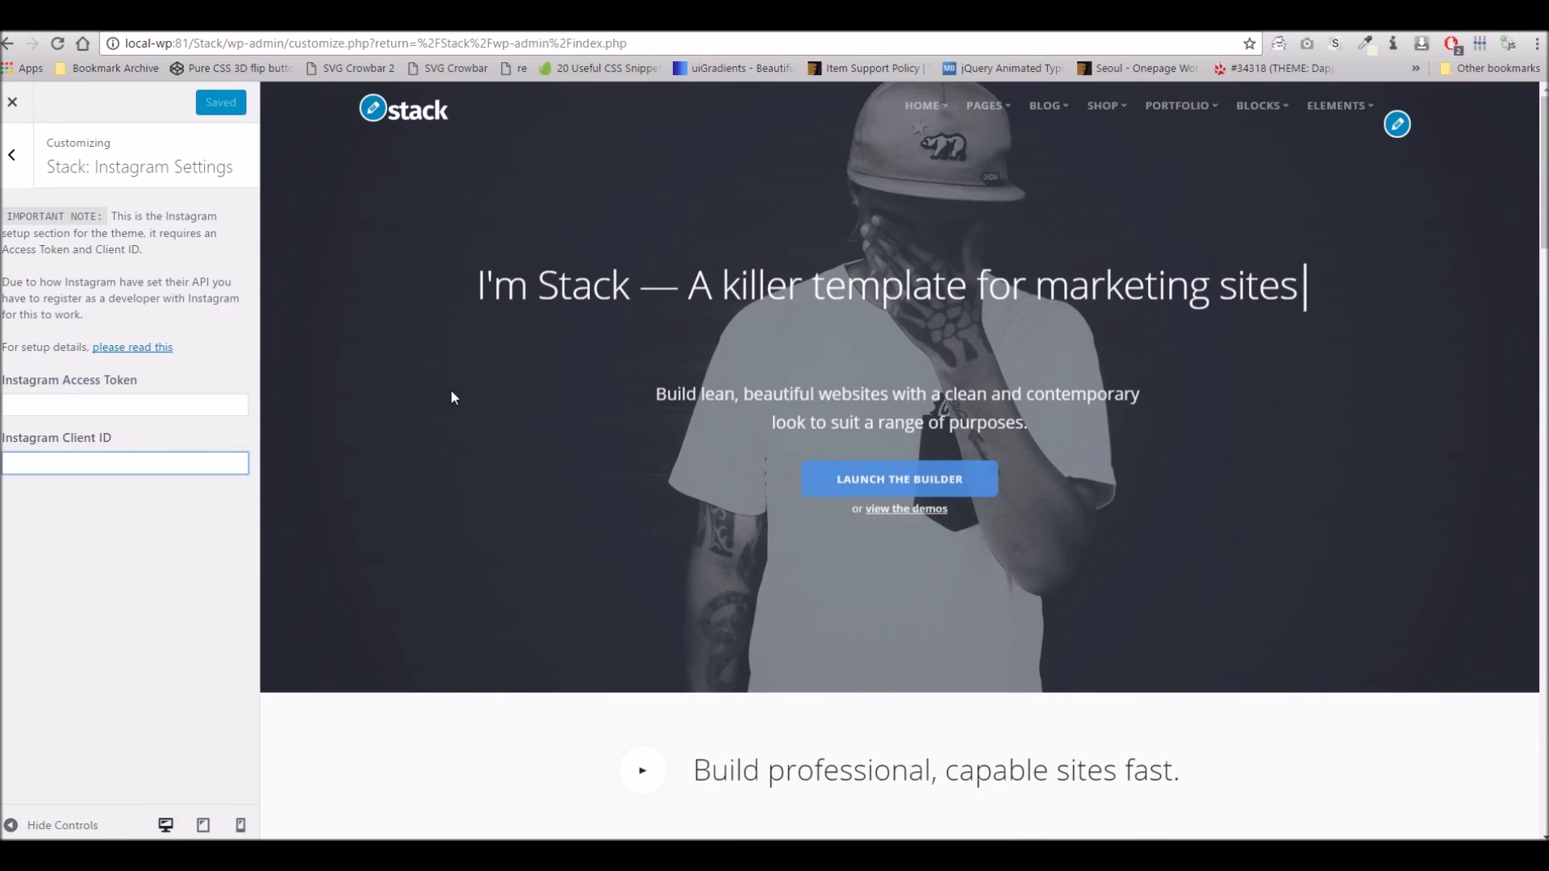